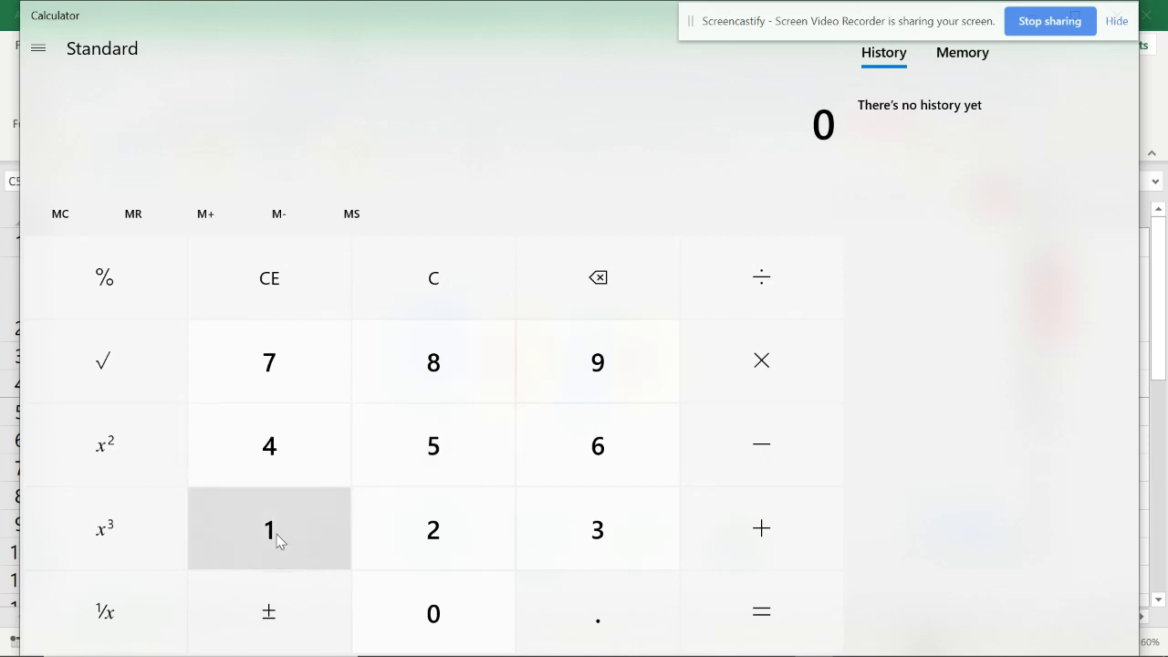
Calculate 10000 × 5% in Windows Calculator to get 500
click(276, 542)
click(394, 611)
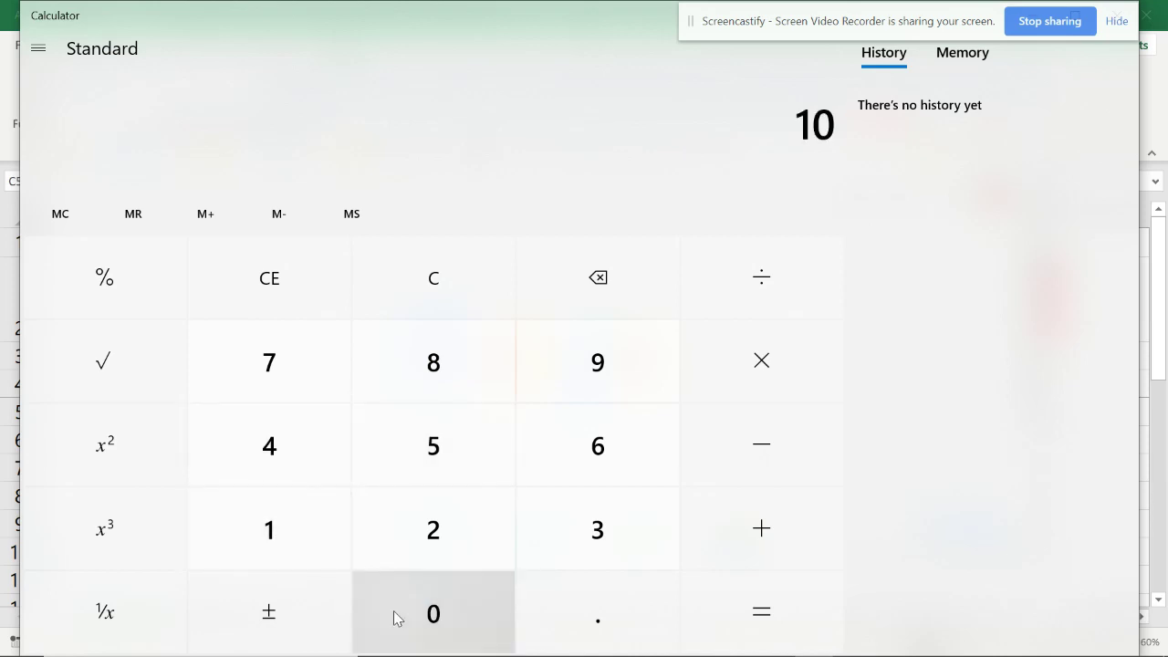
click(394, 614)
click(397, 618)
click(395, 618)
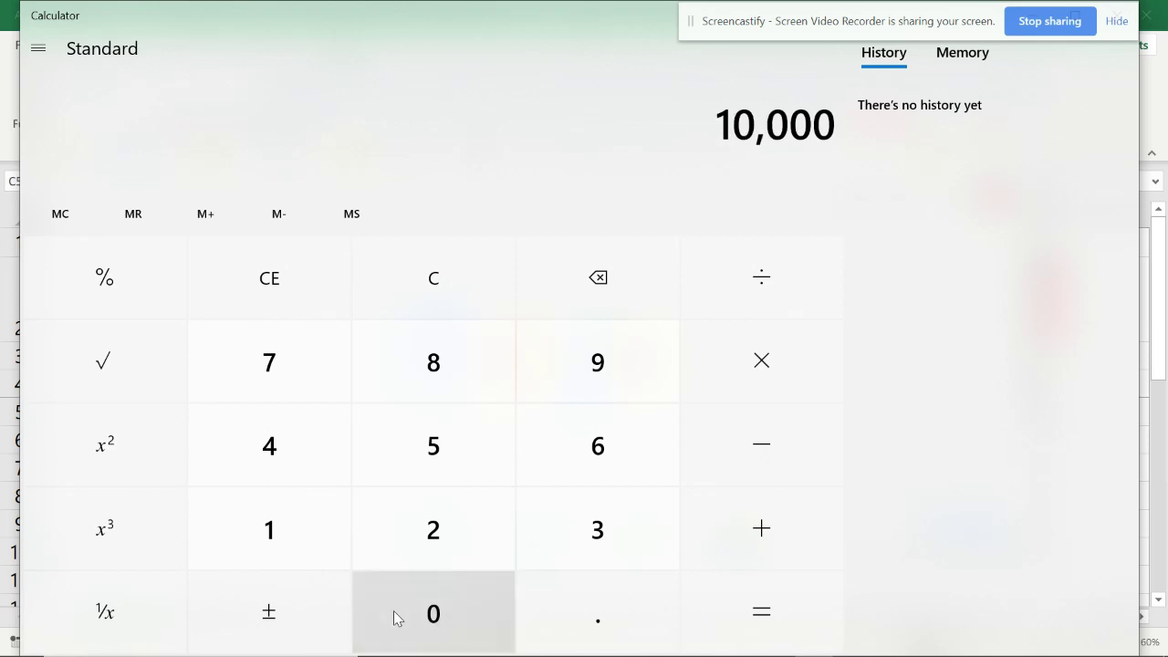
click(767, 361)
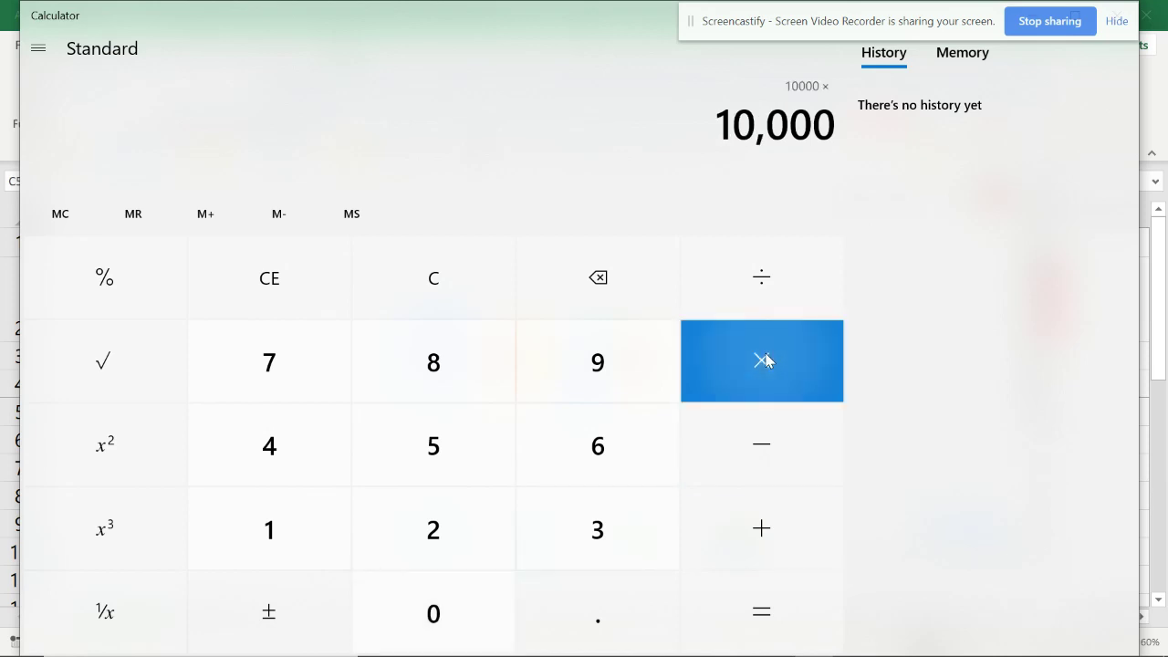
click(463, 444)
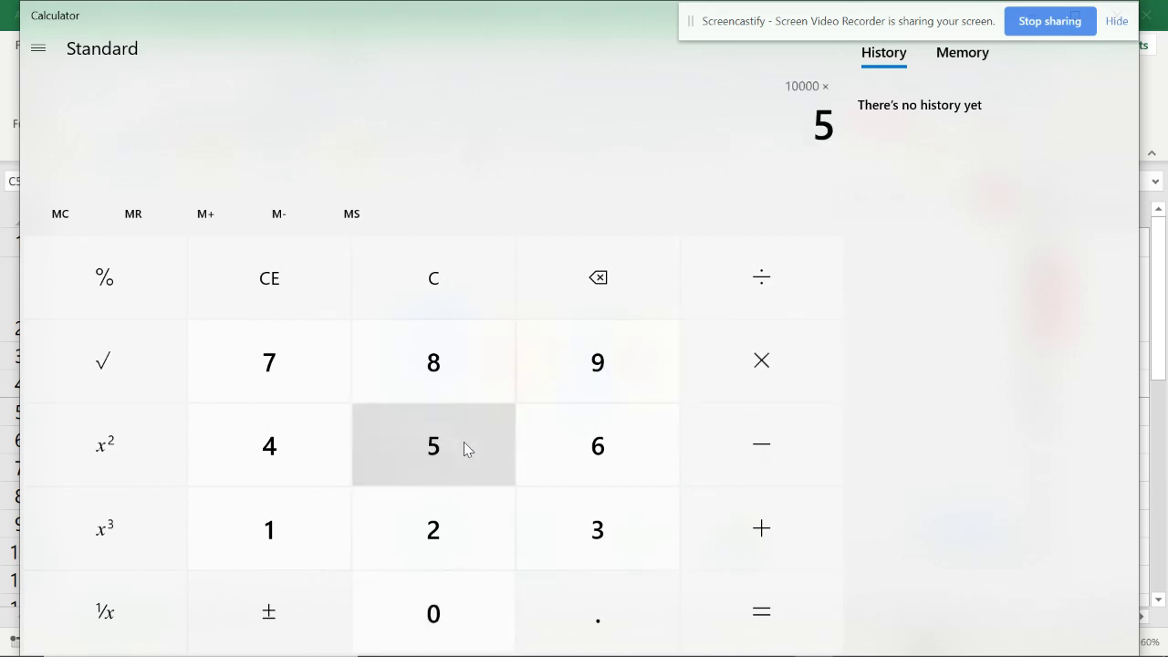
click(129, 291)
click(793, 627)
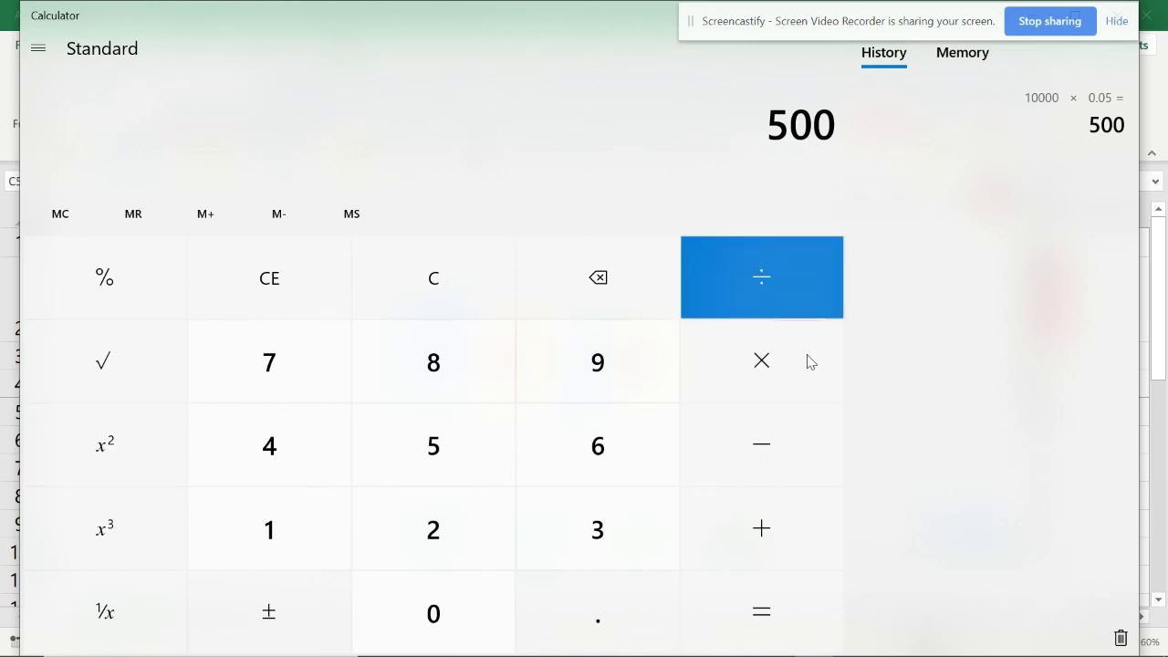
Add 10000 to the 500 for a total of 10,500, then return to the Excel VAT sheet
click(777, 539)
click(280, 534)
click(418, 630)
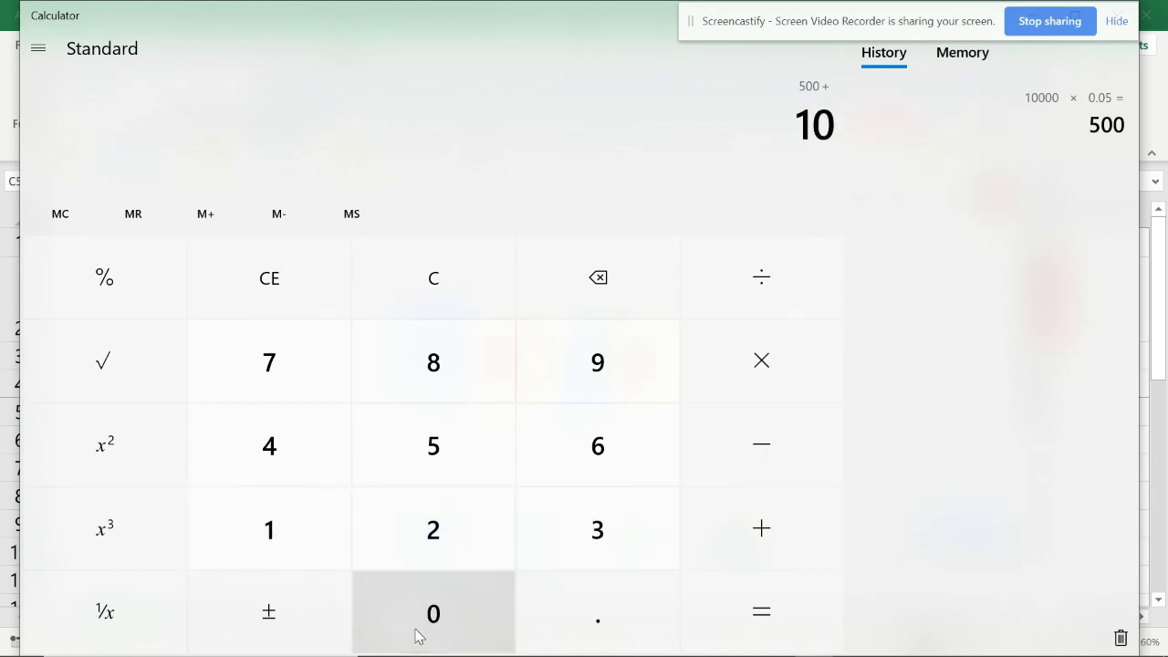
click(418, 629)
click(417, 630)
click(418, 629)
click(783, 609)
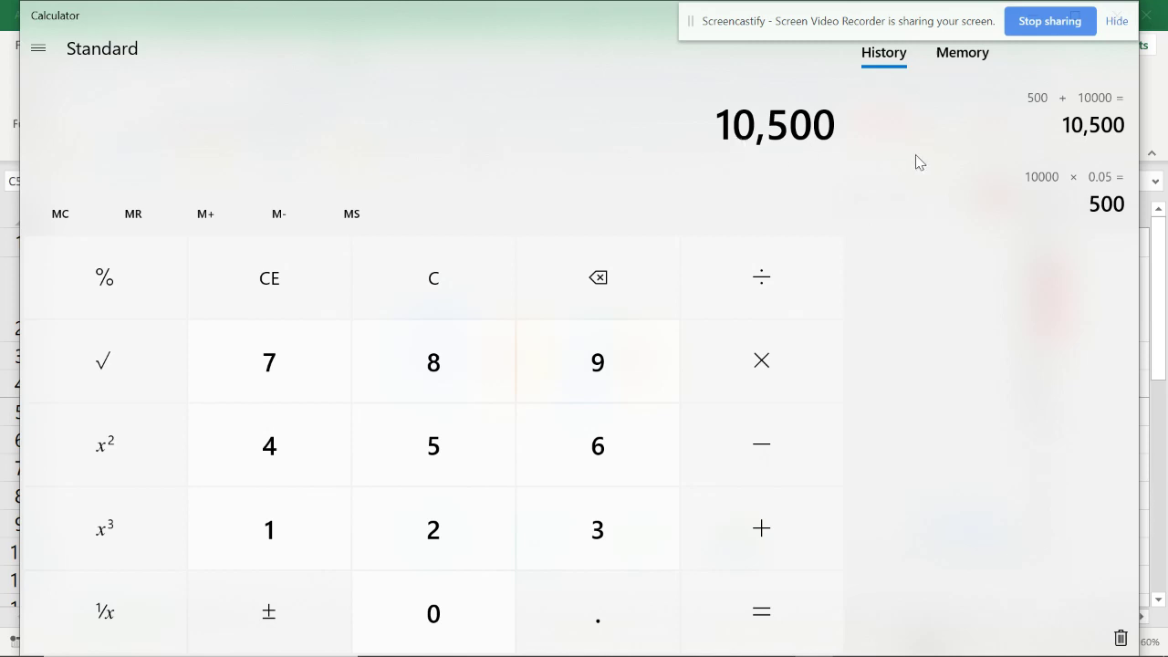
click(1157, 135)
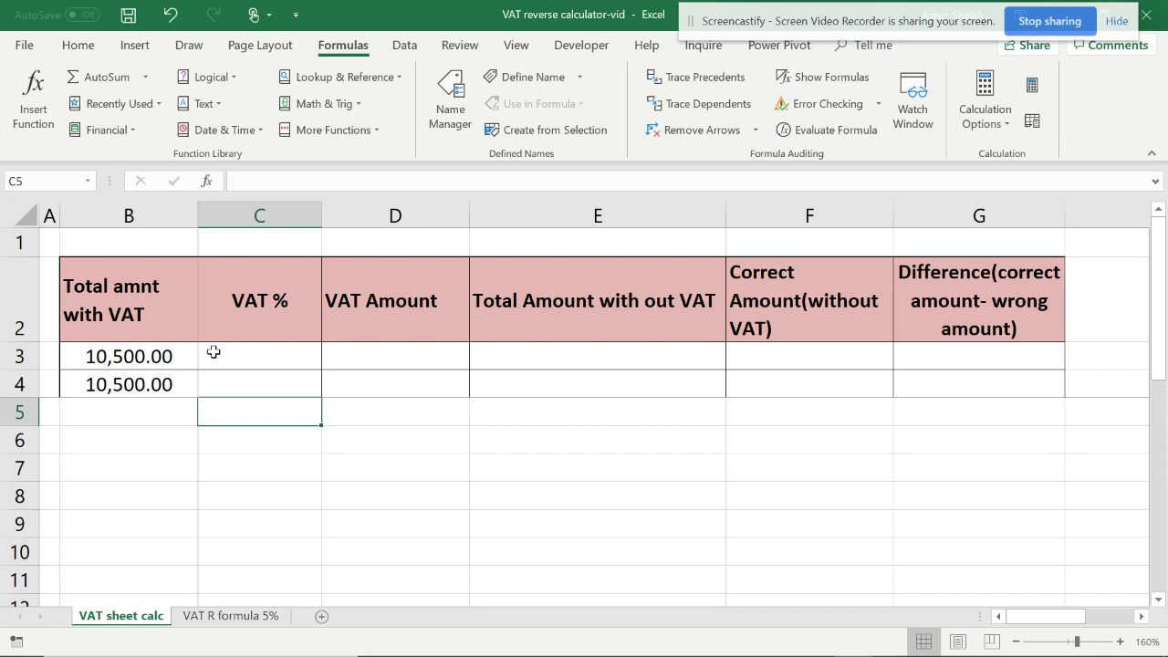
Enter -5% as the VAT rate in C3
click(173, 351)
click(267, 356)
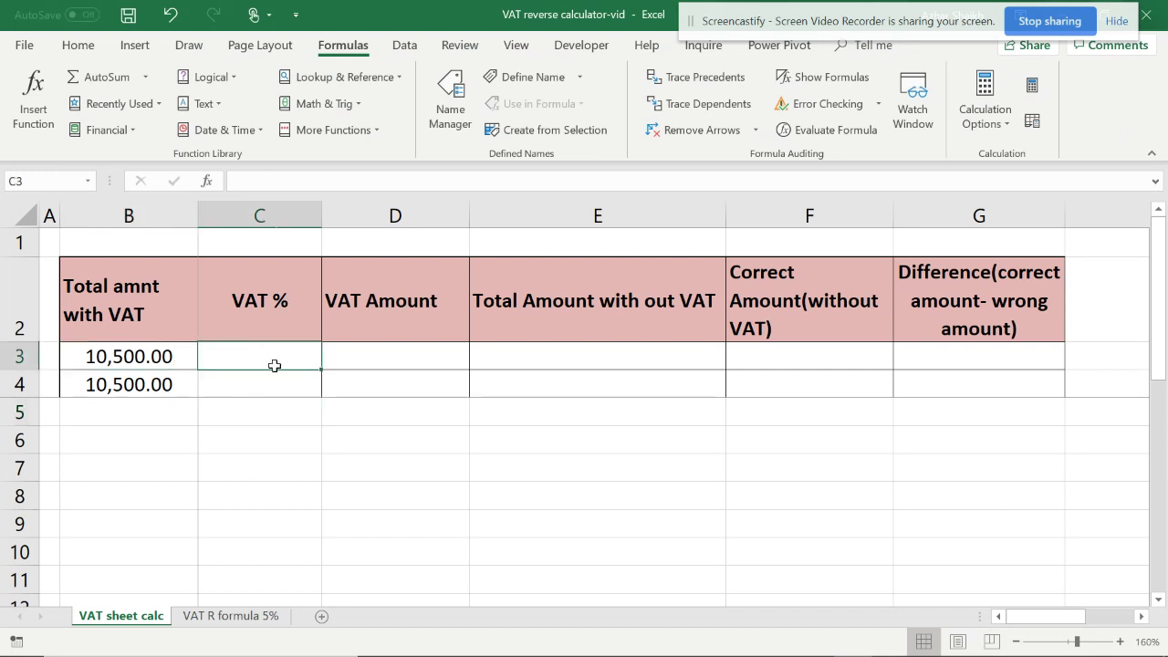
text(=)
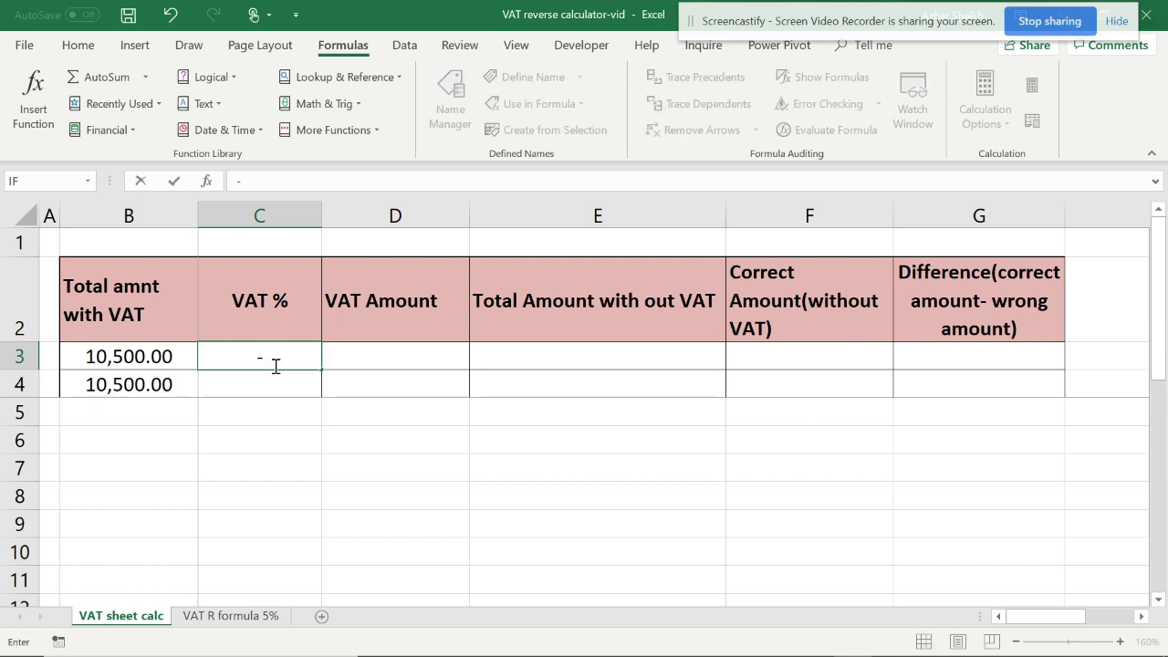
text(%%)
key(BackSpace)
key(BackSpace)
text(5%)
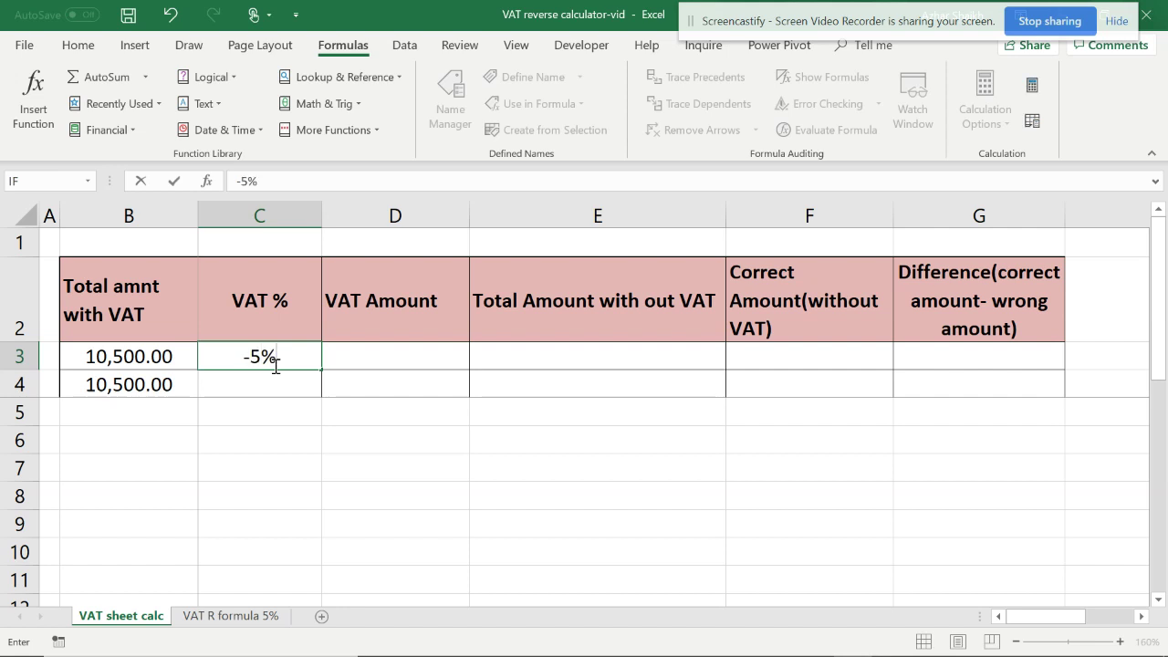
key(Return)
Enter =B3*C3 in D3 so the VAT amount shows -525.00
click(370, 357)
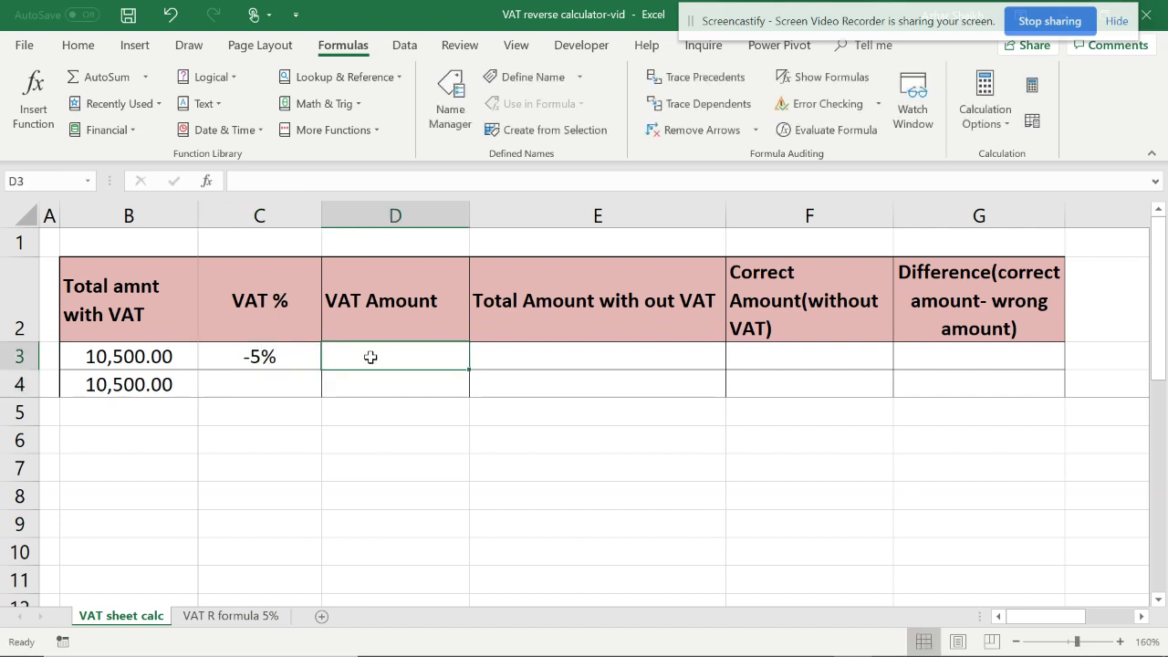
text(=)
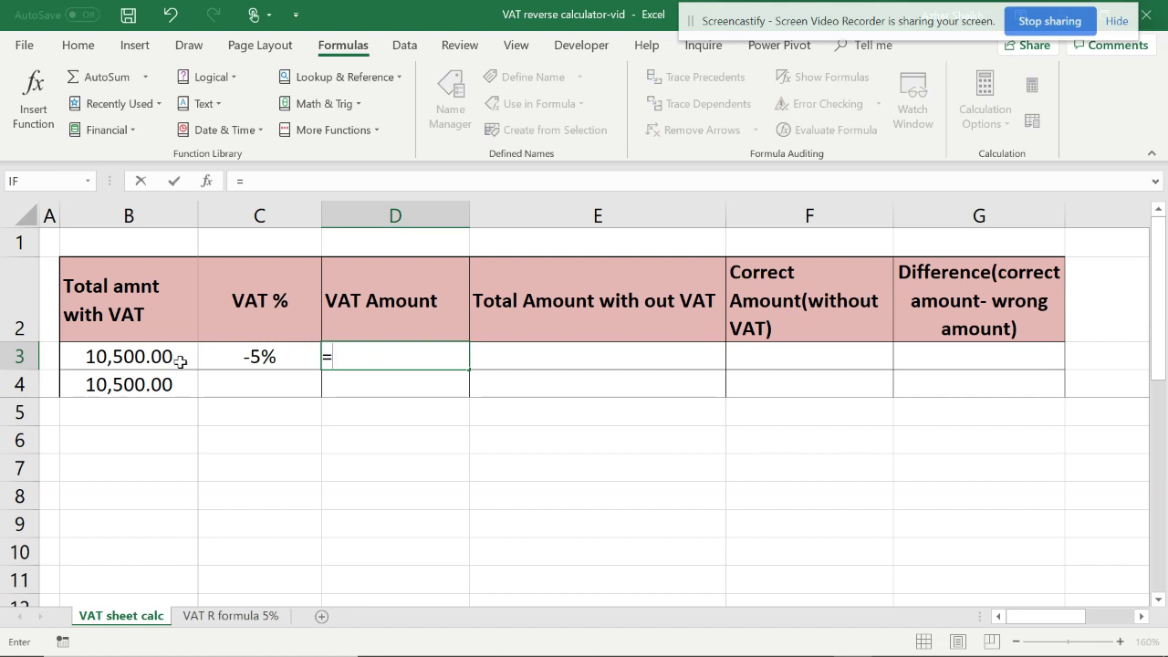
click(149, 361)
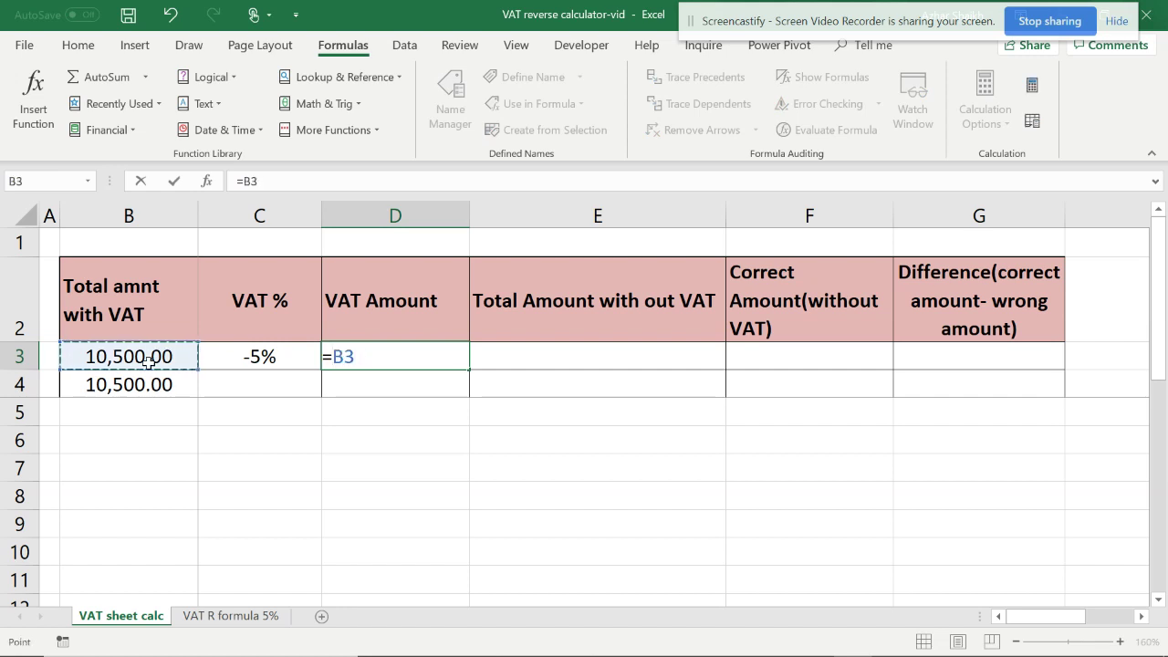
text(*)
click(236, 347)
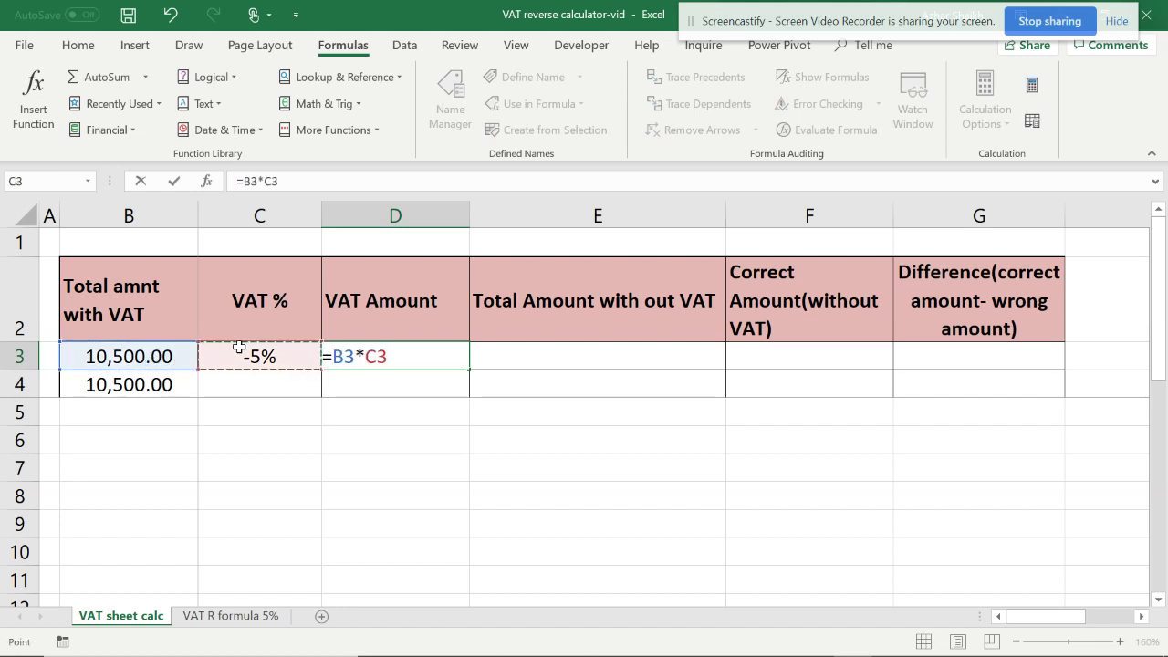
key(Return)
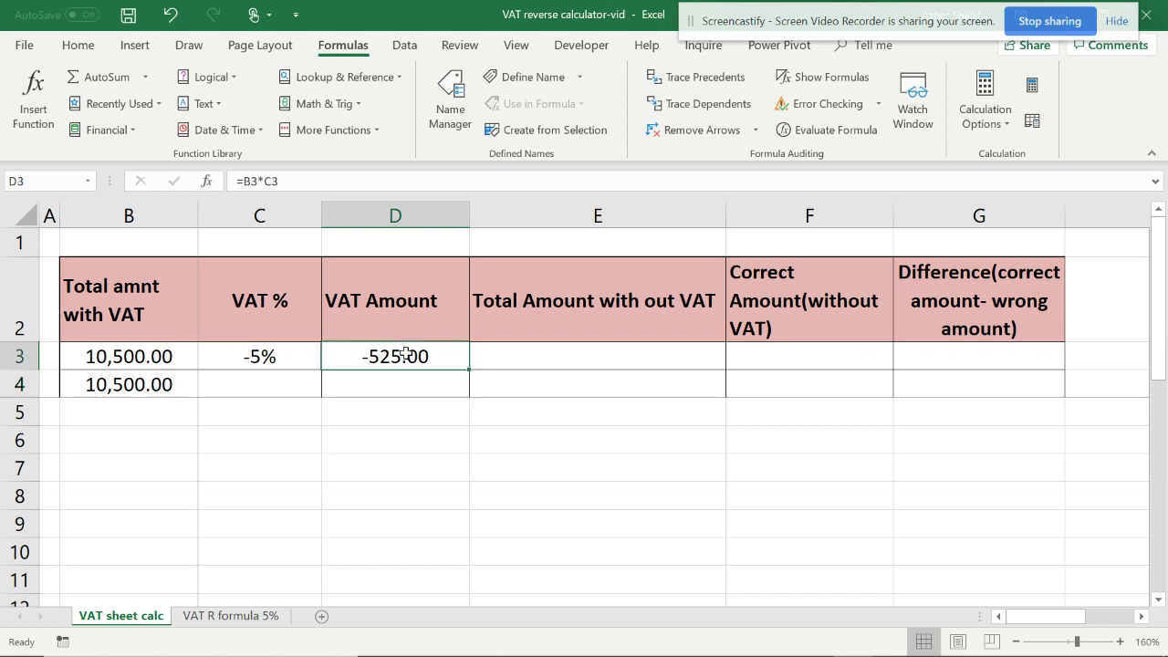
click(407, 356)
Enter =B3-D3 in E3, giving a total without VAT of 11,025.00
click(525, 361)
text(=)
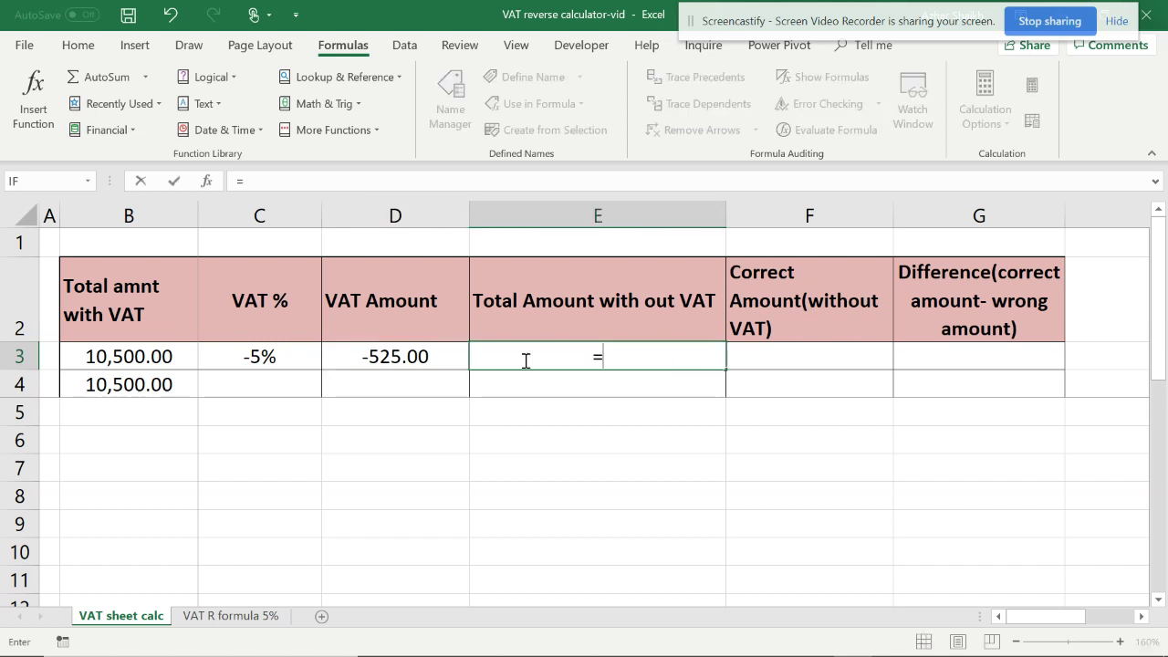
click(167, 357)
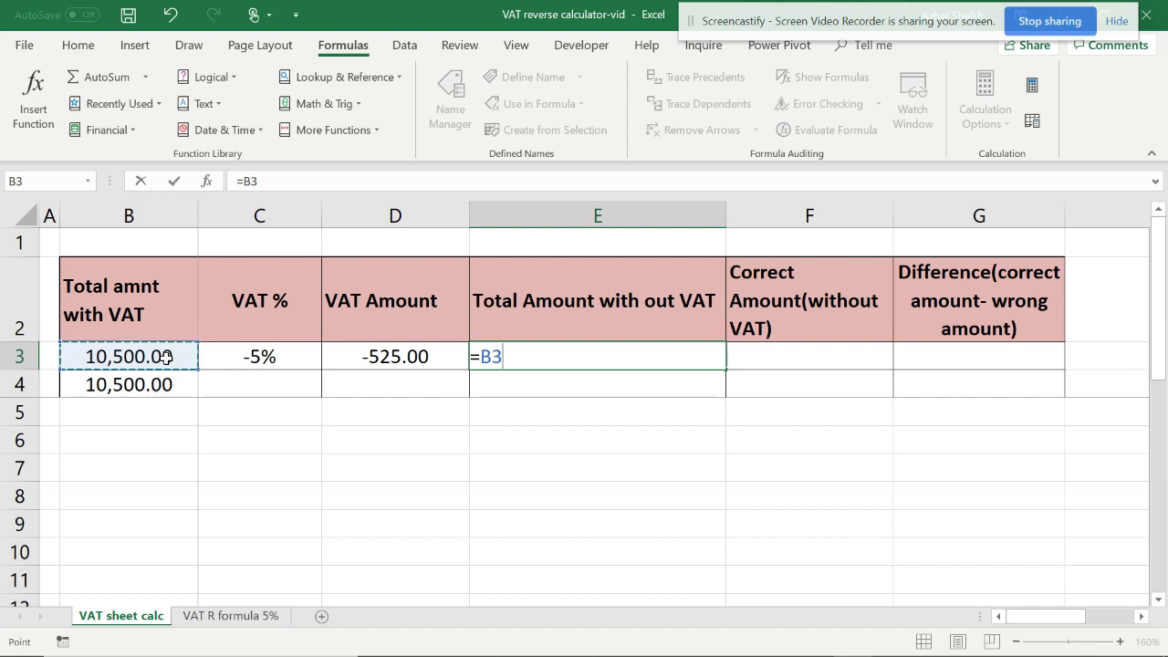
text(+)
click(379, 363)
key(Return)
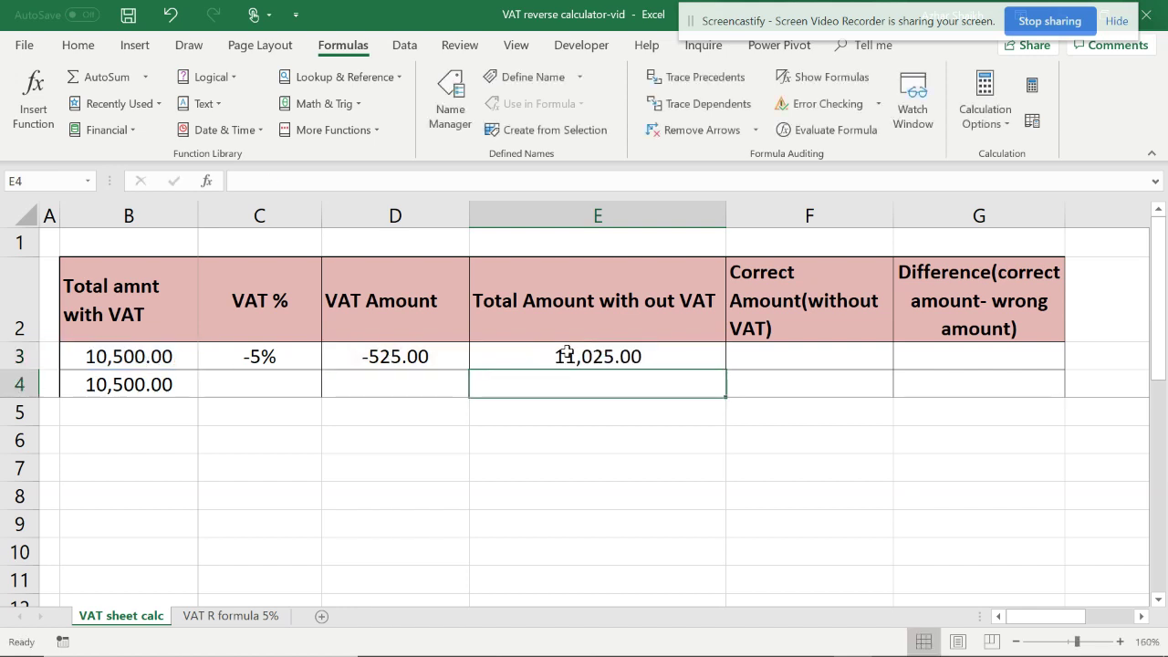
click(630, 360)
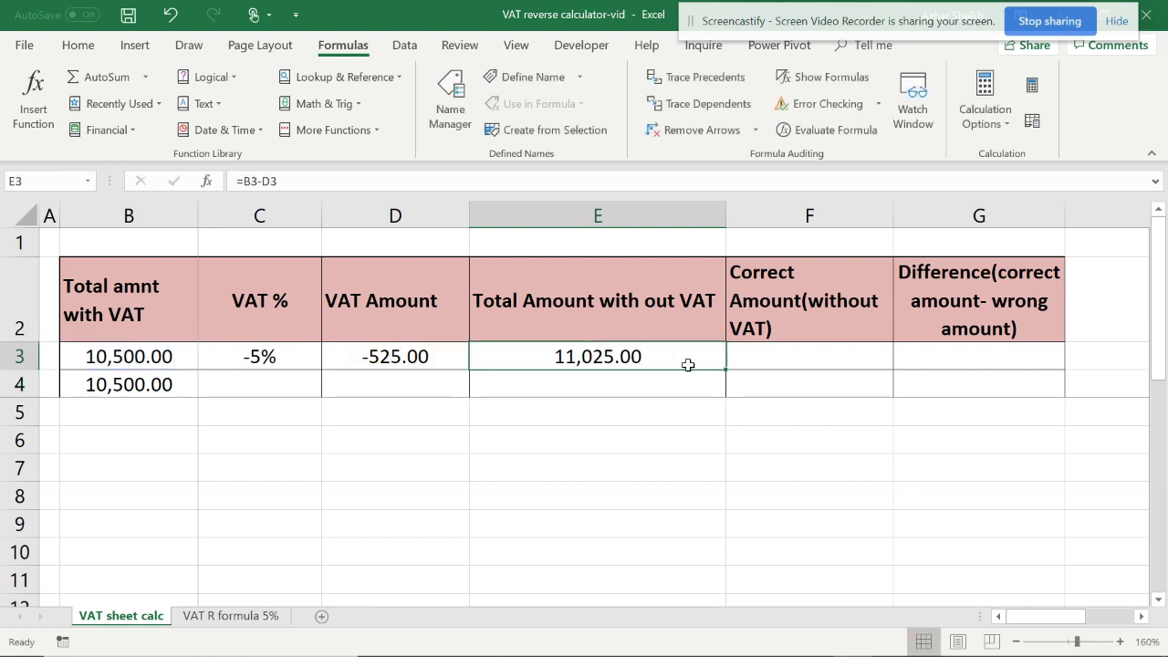
click(764, 360)
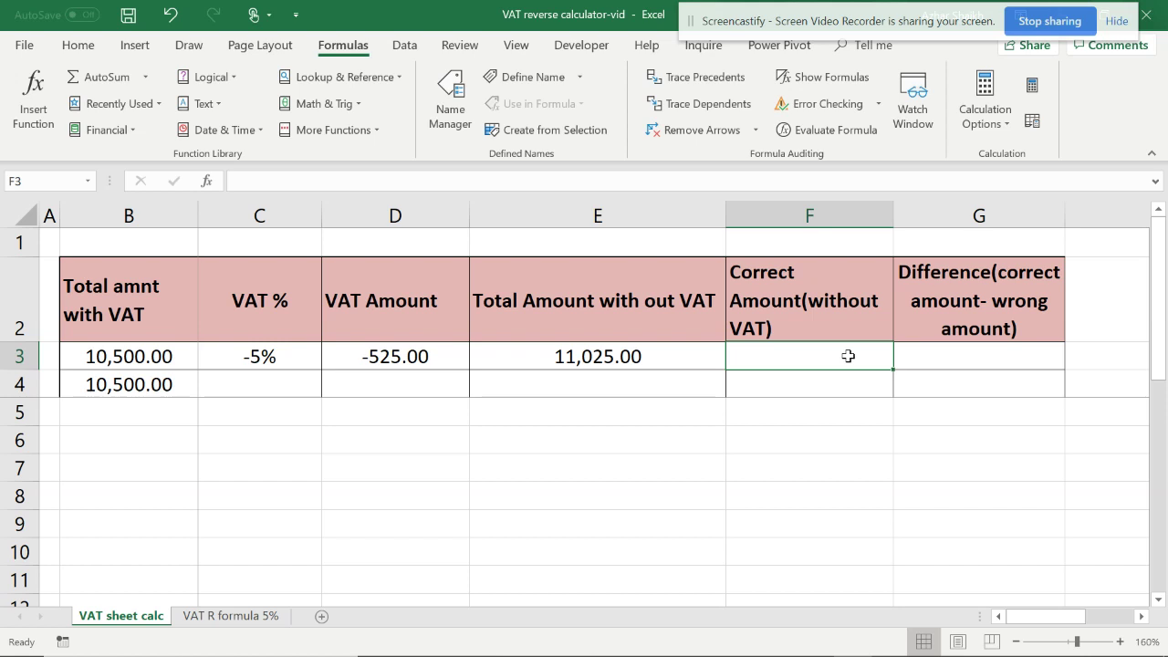
Enter 10,000 as the correct amount in F3
text(10,00)
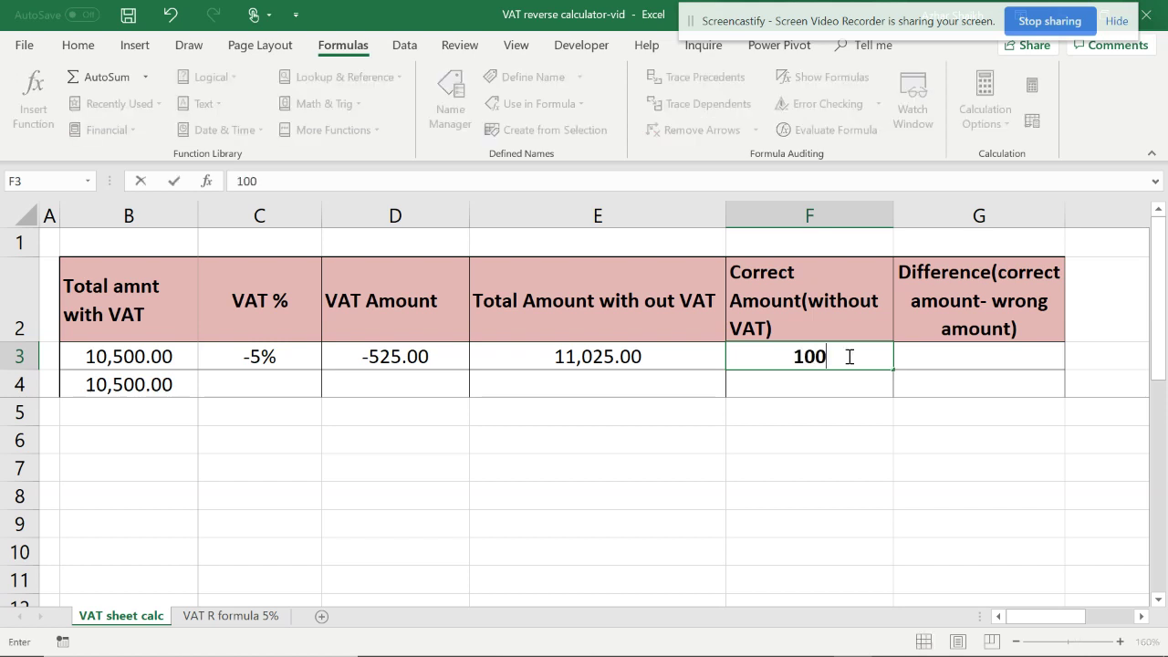
text(00)
click(936, 366)
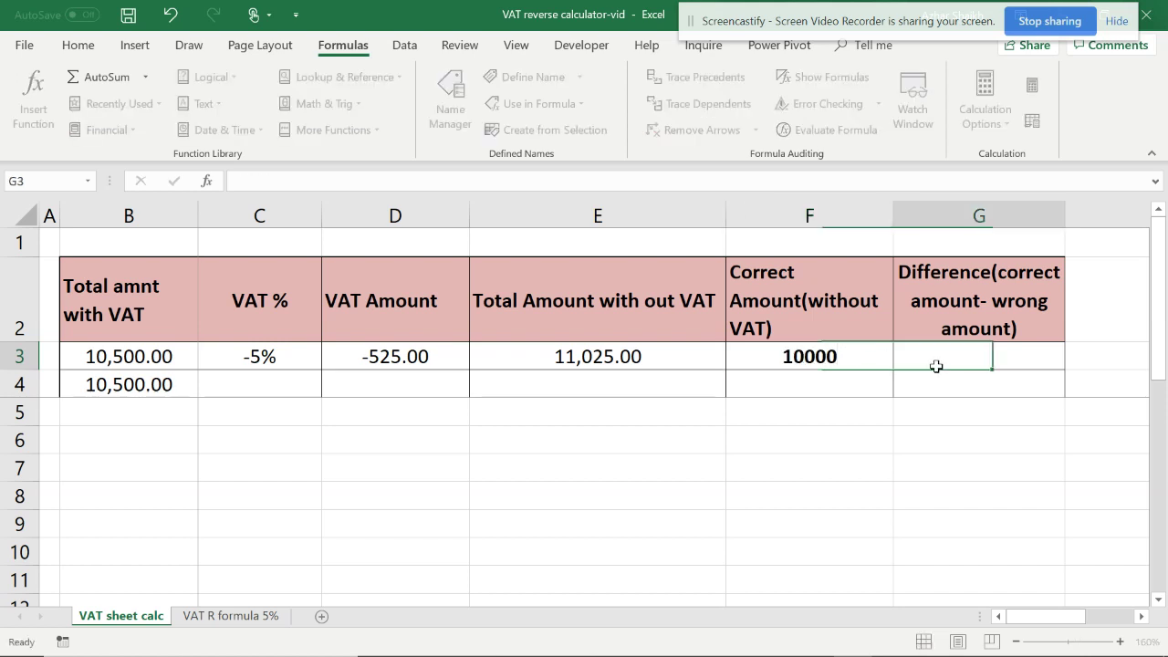
click(814, 361)
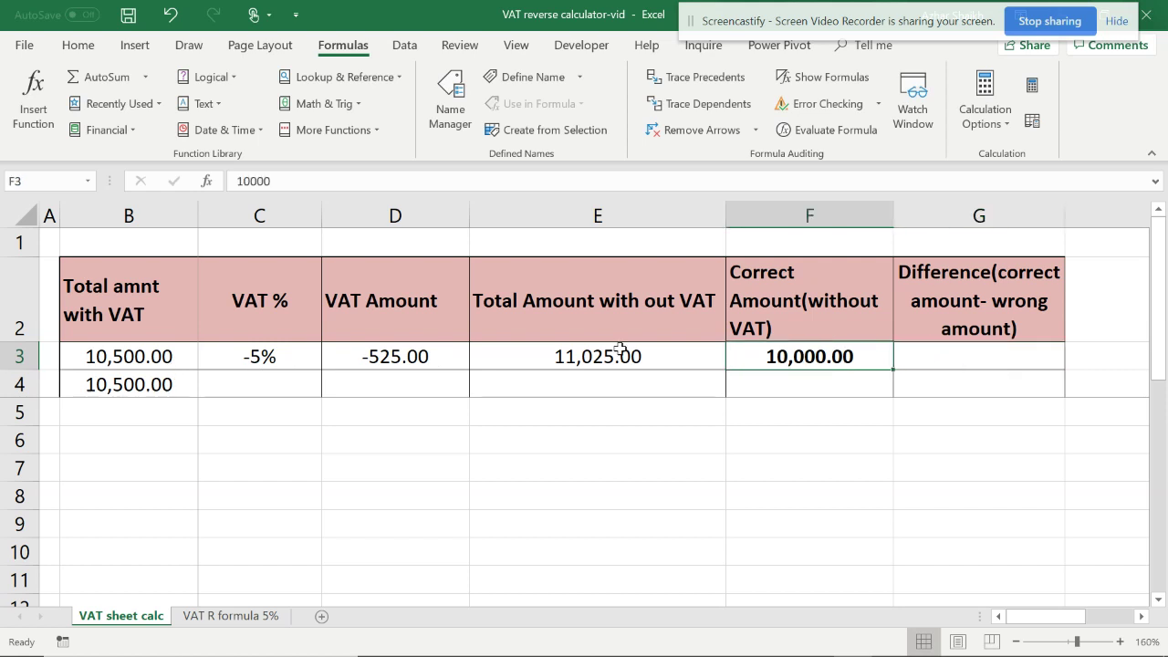
Enter =B3-F3 in G3, giving a difference of 500.00
click(991, 351)
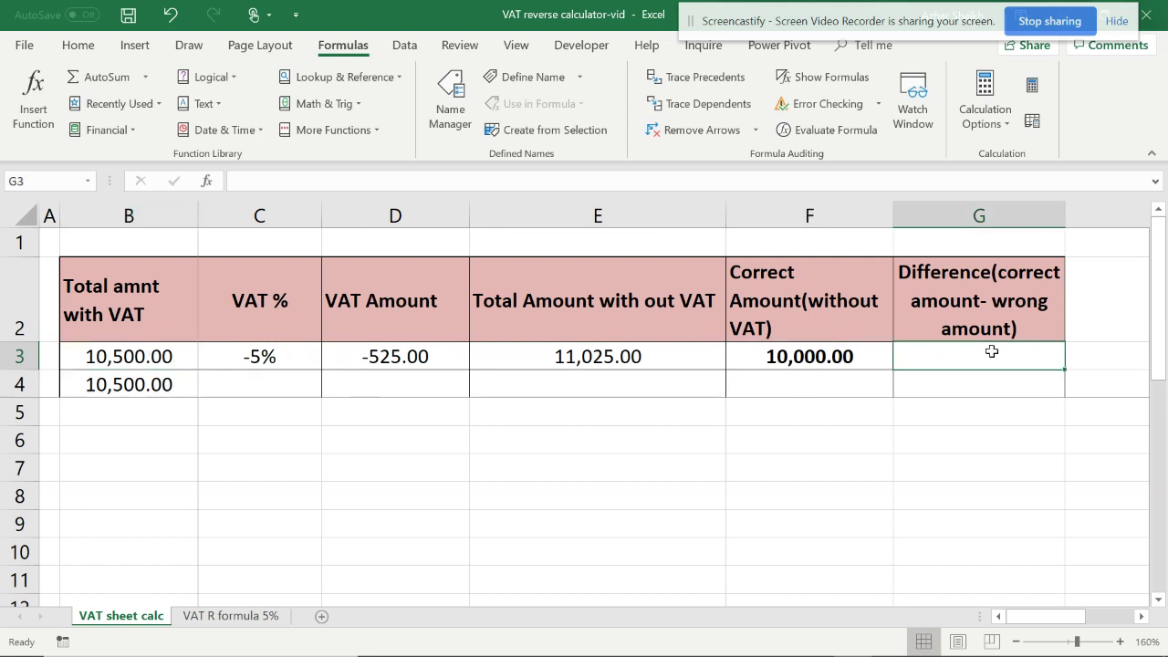
text(=)
click(827, 355)
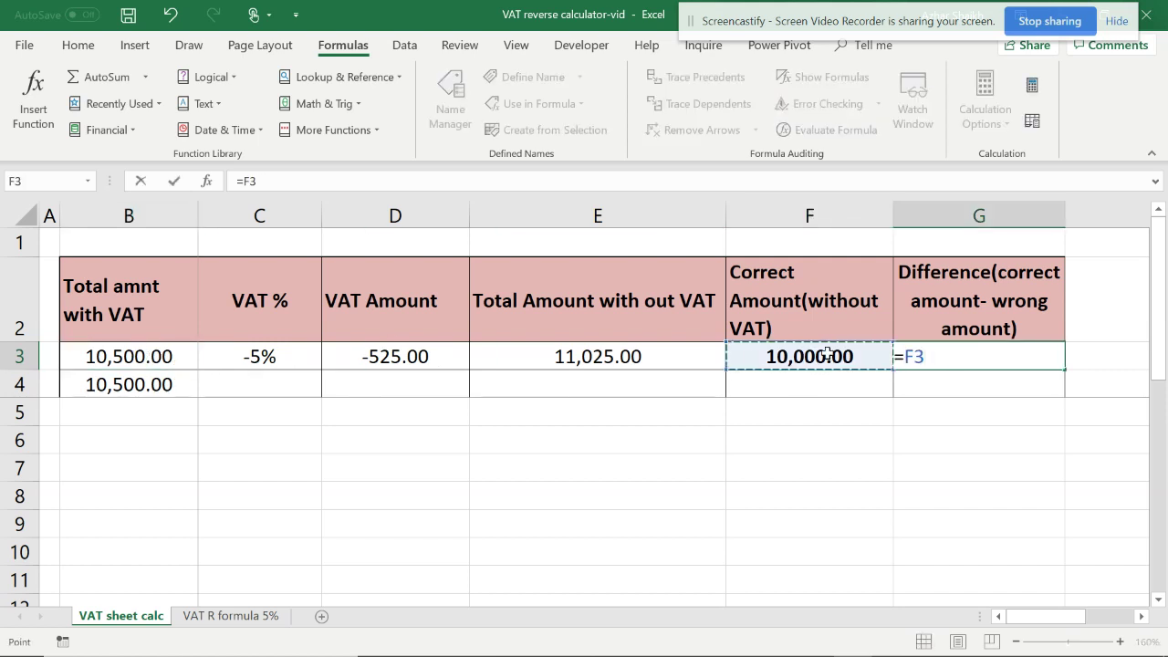
click(155, 359)
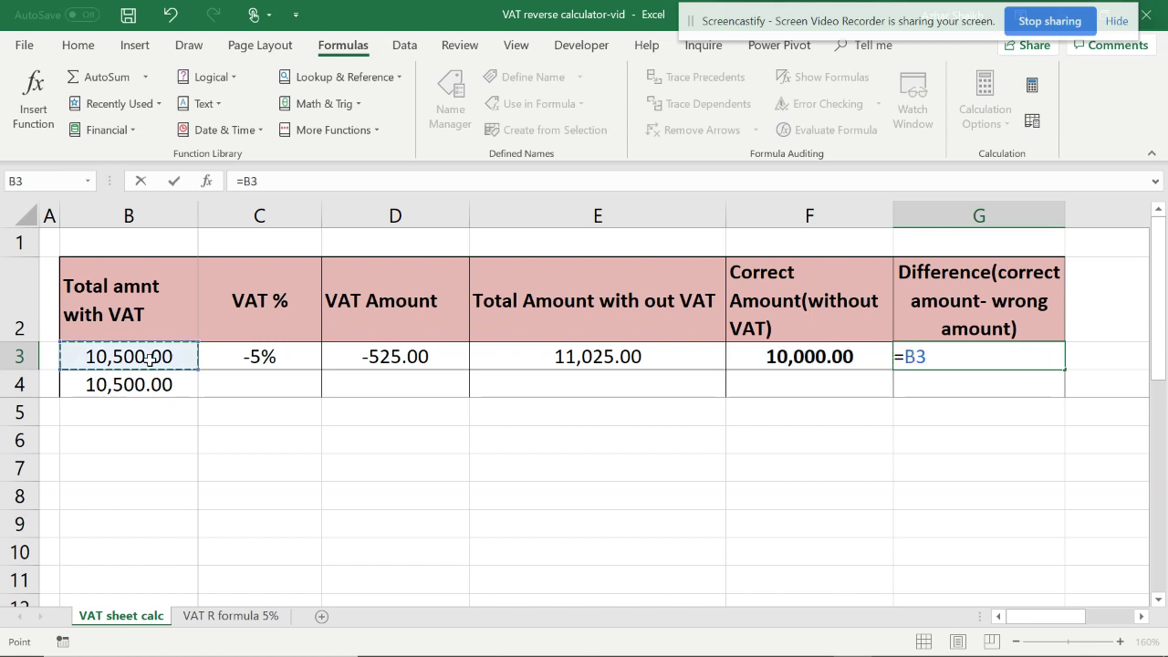
text(-)
click(809, 361)
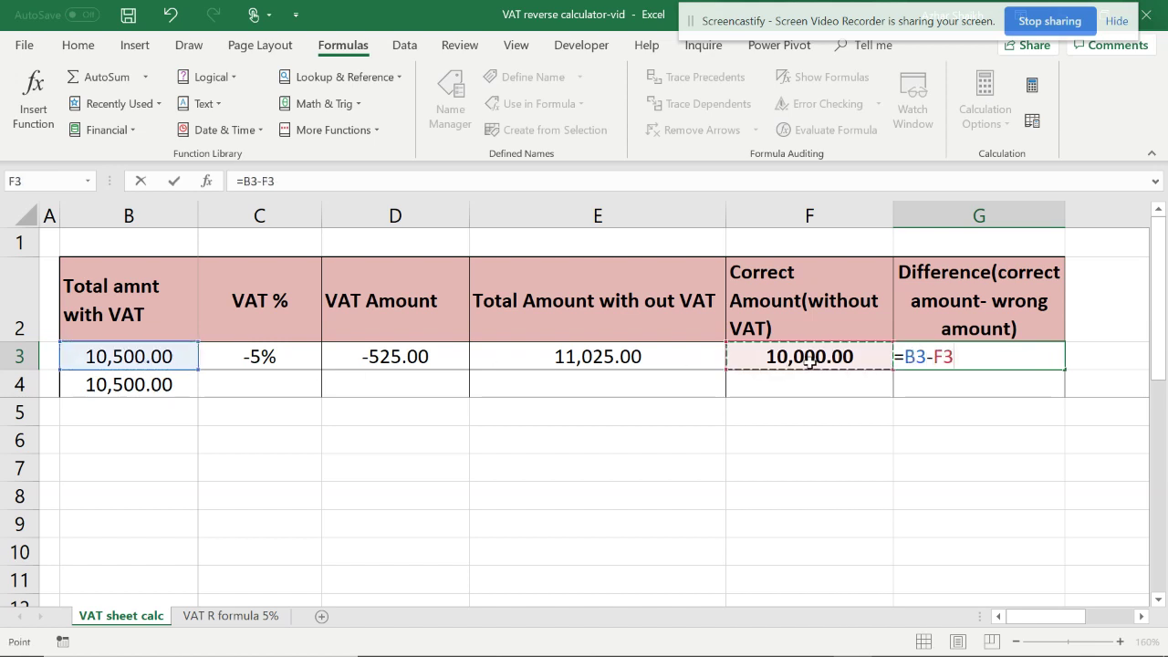
key(Return)
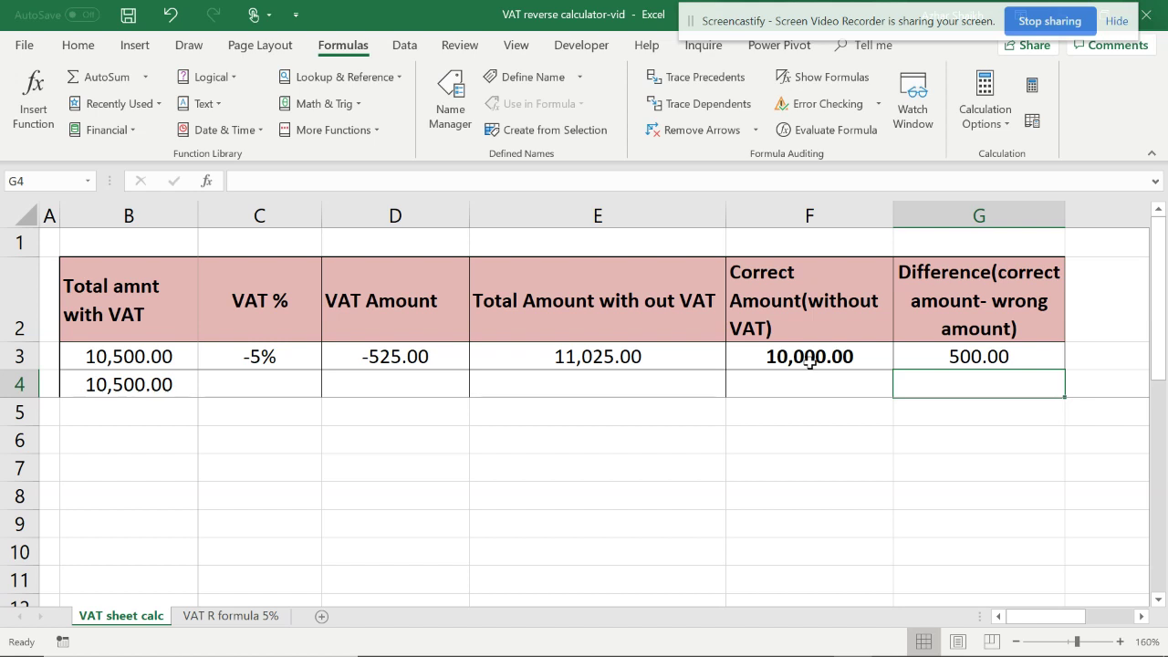
Set the VAT rate in C4 to 5%
click(272, 385)
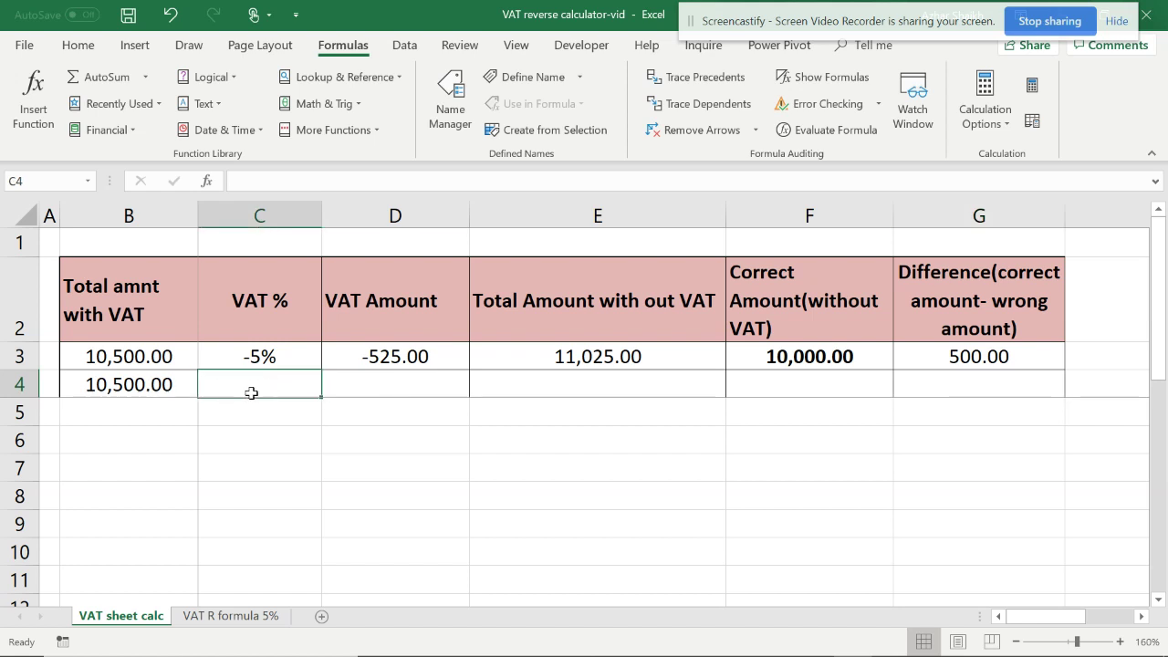
text(5)
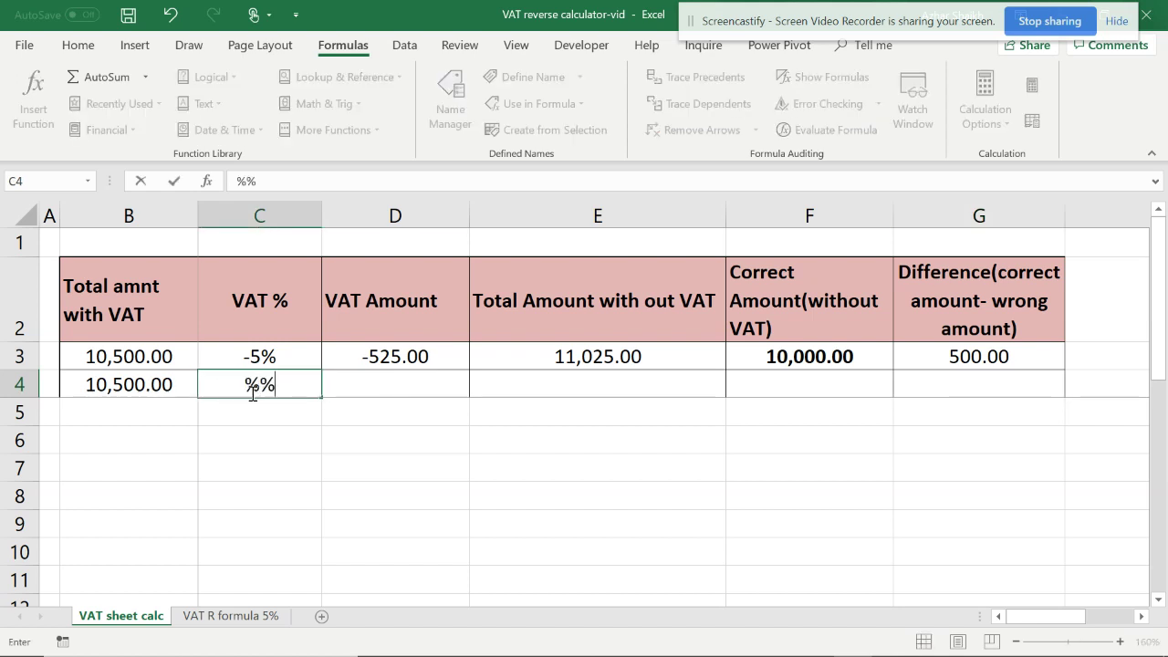
key(BackSpace)
key(Delete)
text(5%)
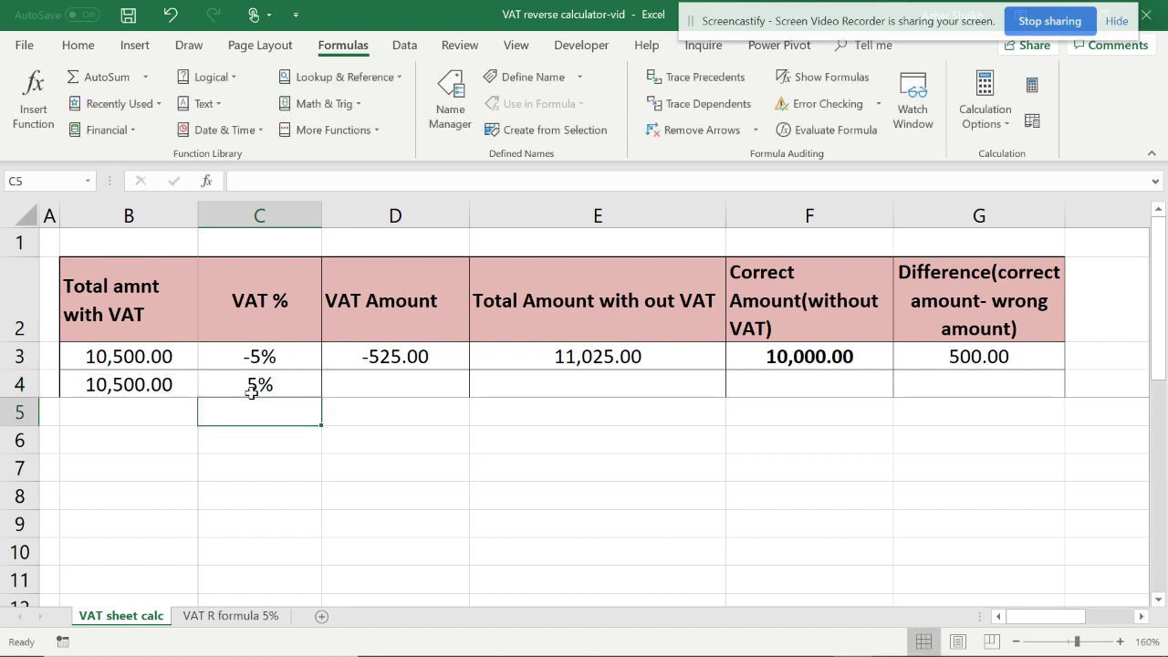
click(390, 383)
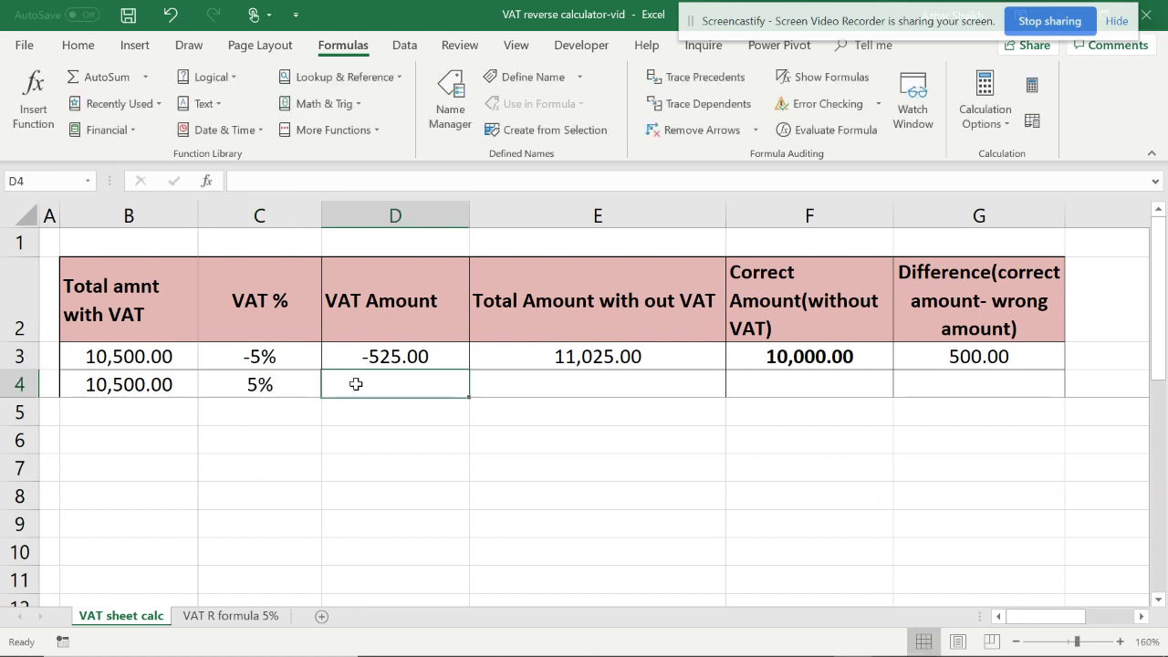
Fill the D3 and E3 formulas down to row 4, giving 525.00 and 9,975.00
click(427, 363)
drag(466, 369, 465, 388)
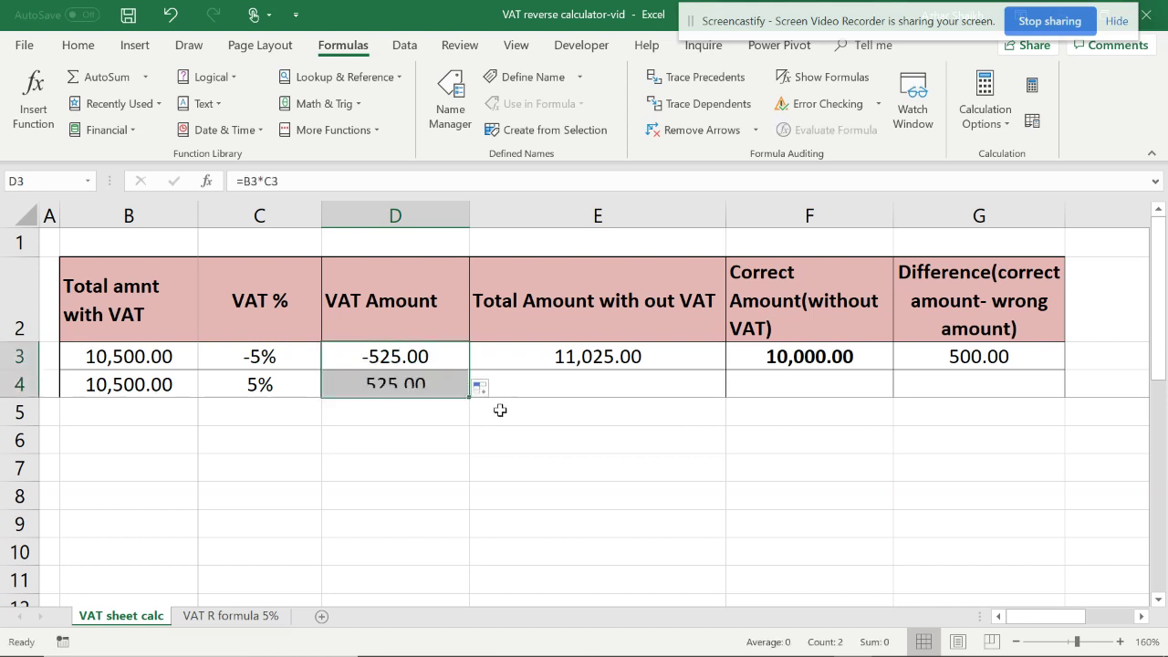
click(444, 386)
click(709, 357)
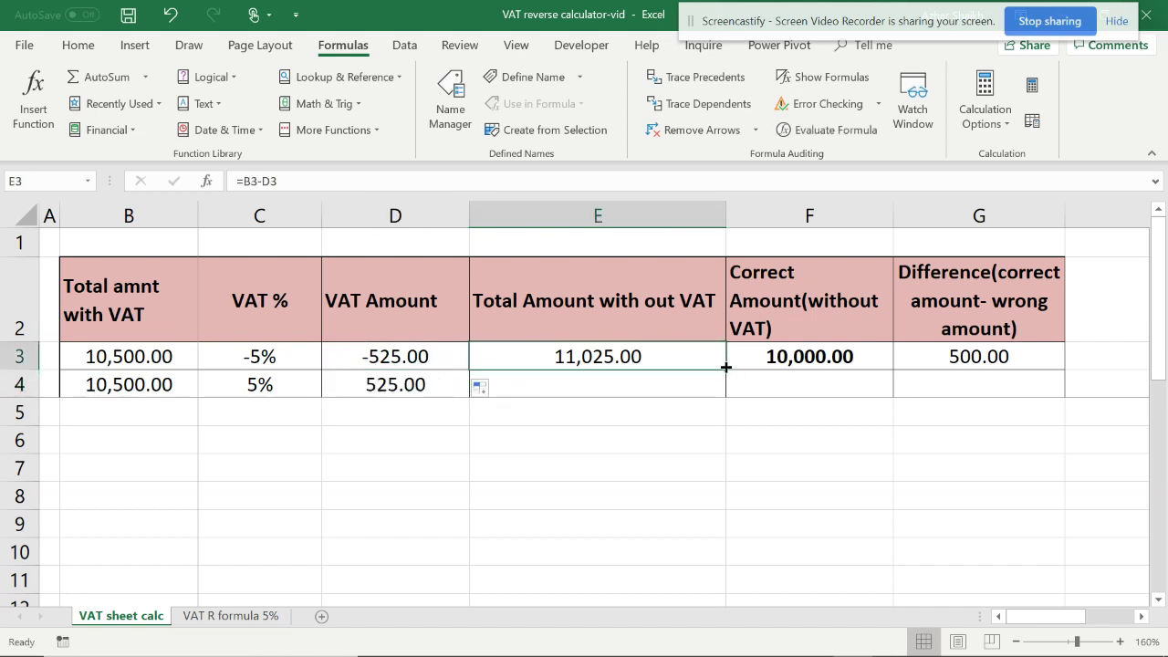
drag(725, 369, 722, 392)
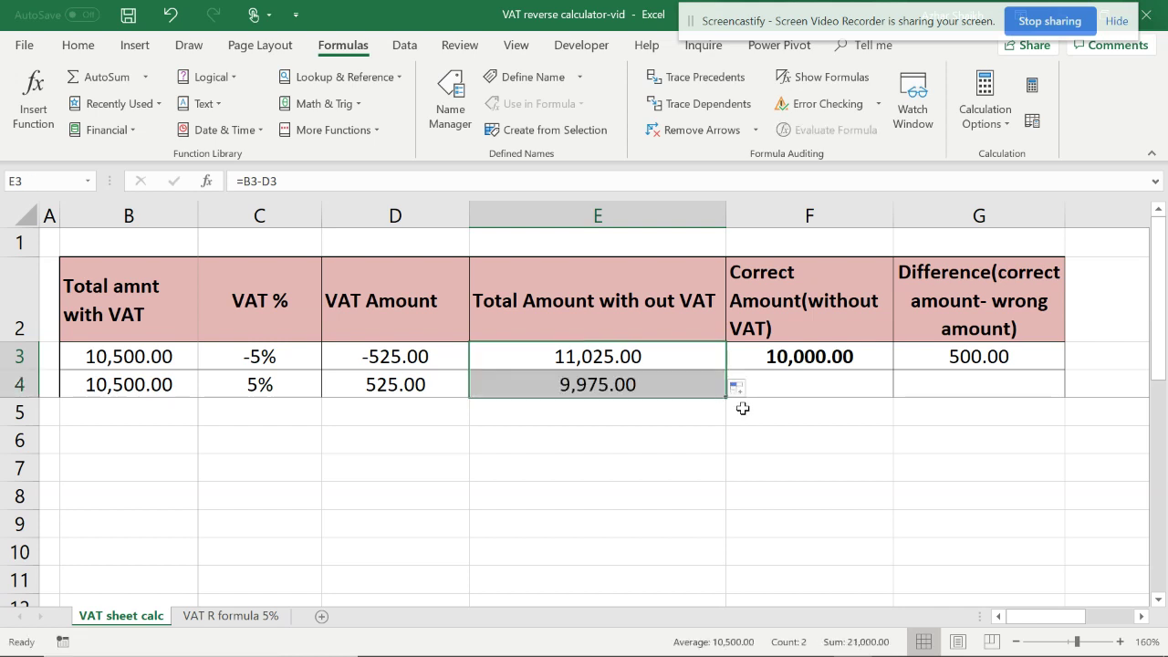
click(628, 390)
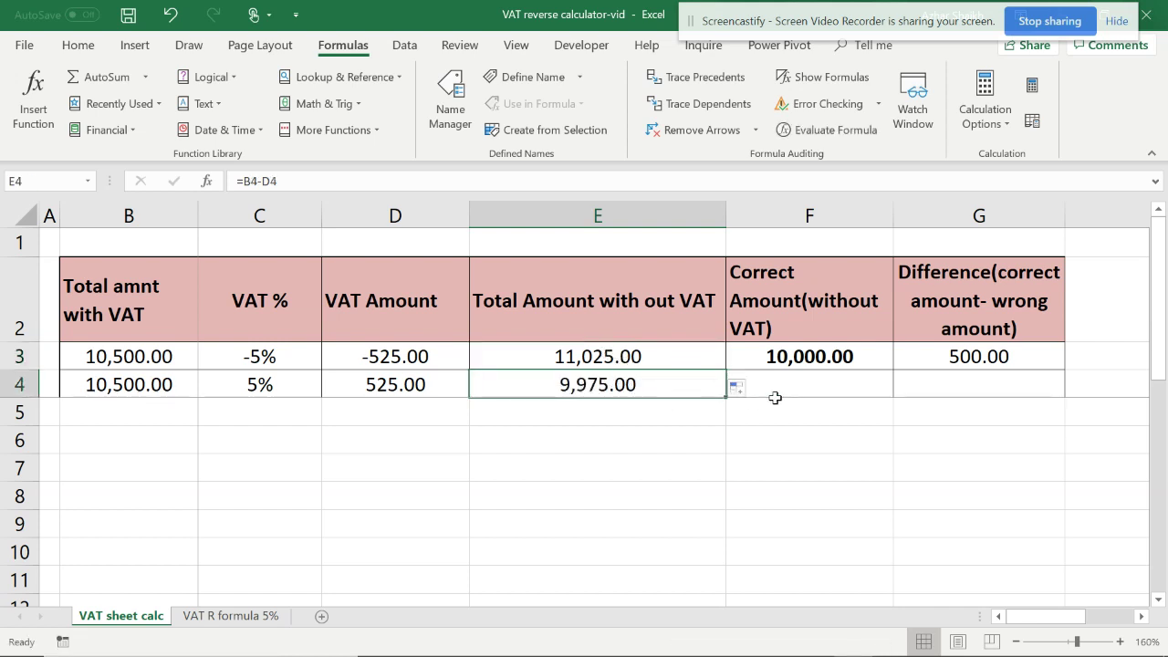
Fill F3's 10,000.00 and G3's difference formula down to row 4, giving 500.00
click(789, 359)
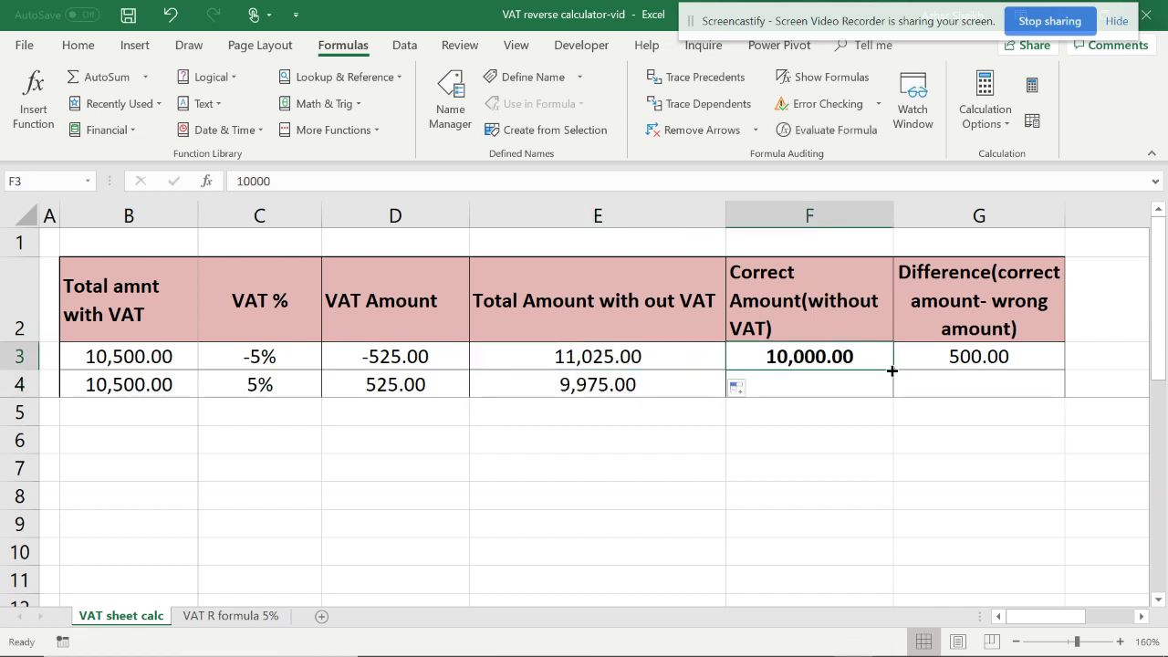
drag(894, 370, 895, 388)
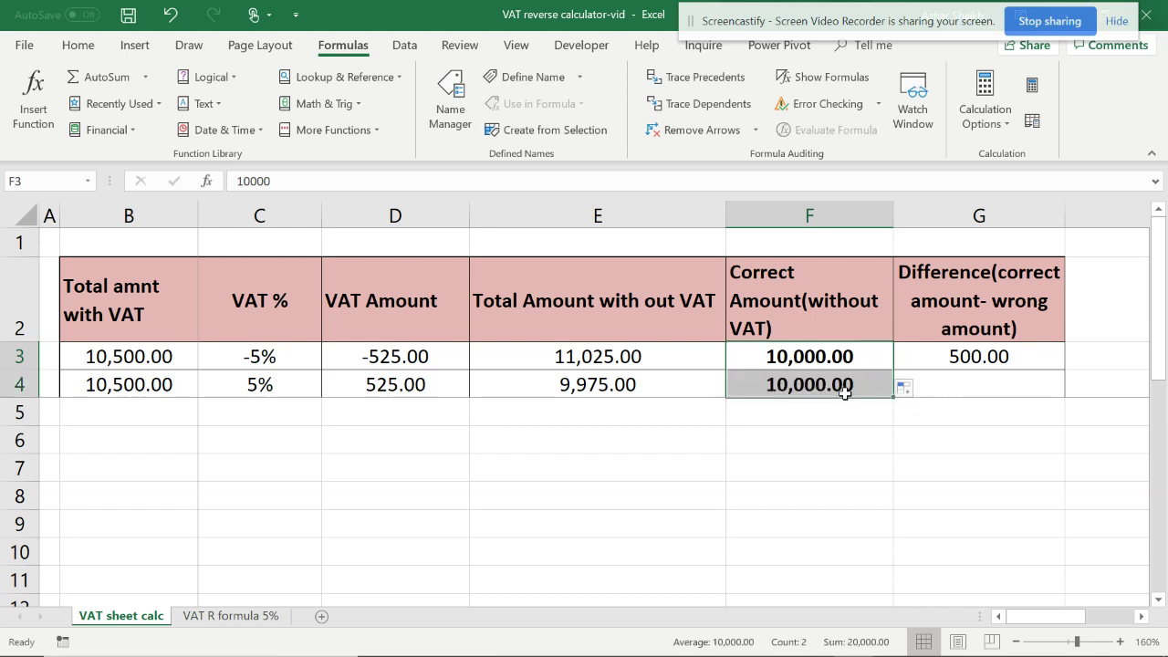
click(1026, 365)
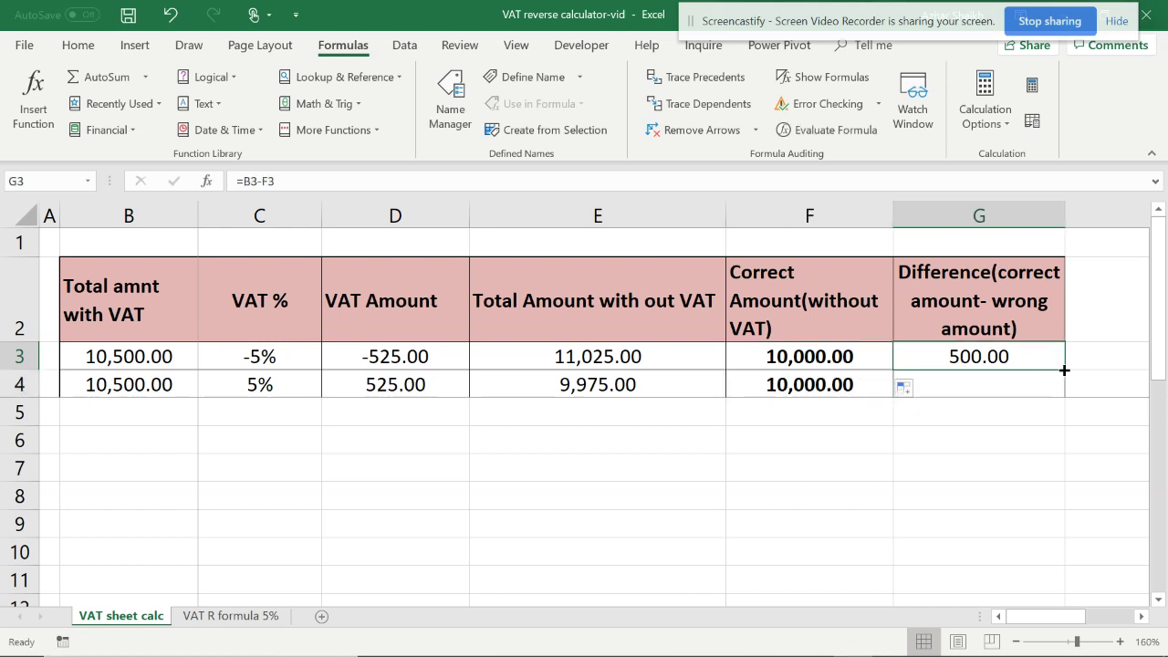
drag(1064, 369, 1064, 393)
click(1005, 384)
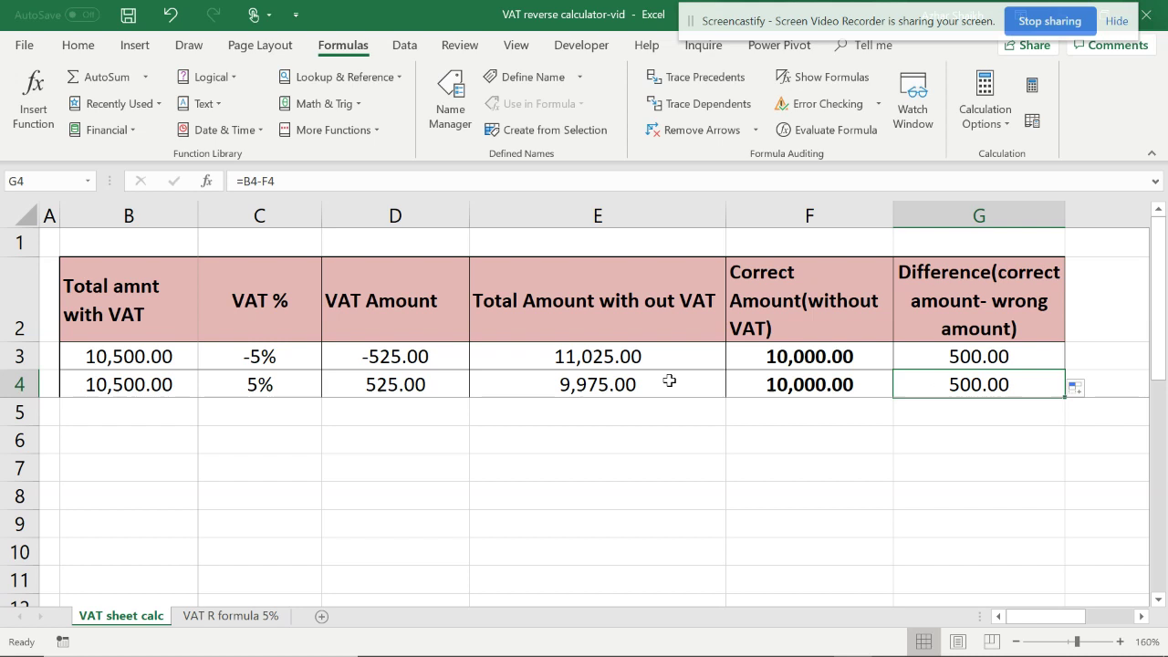
click(426, 382)
click(949, 377)
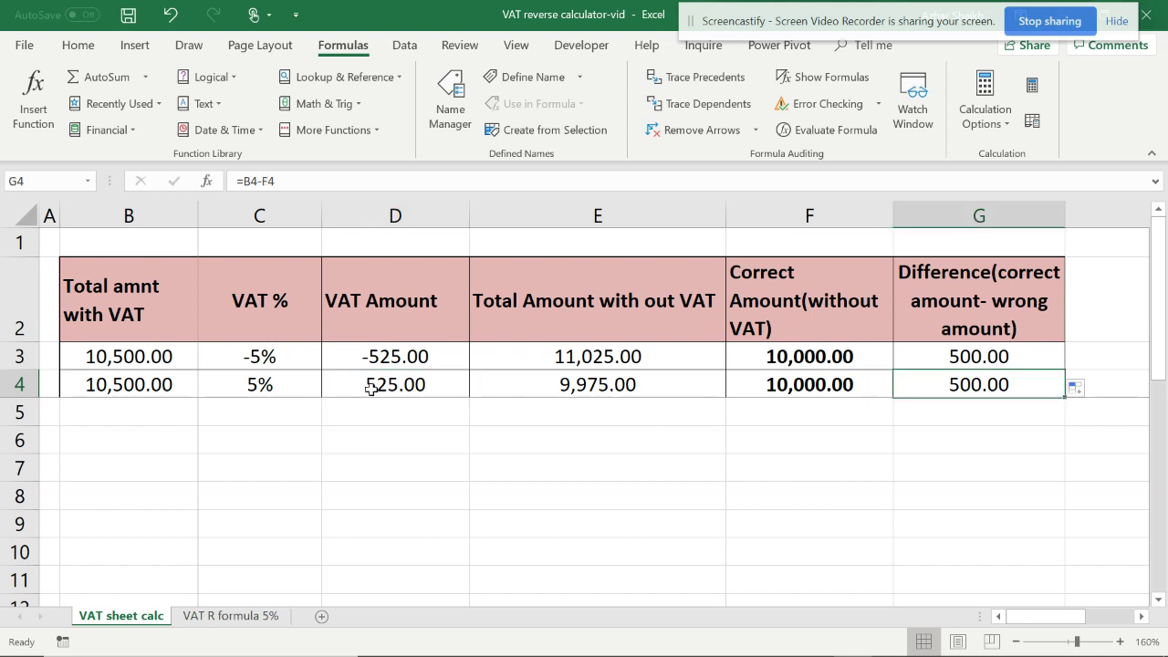
Begin a formula in D5 that references D4
click(425, 418)
text(=)
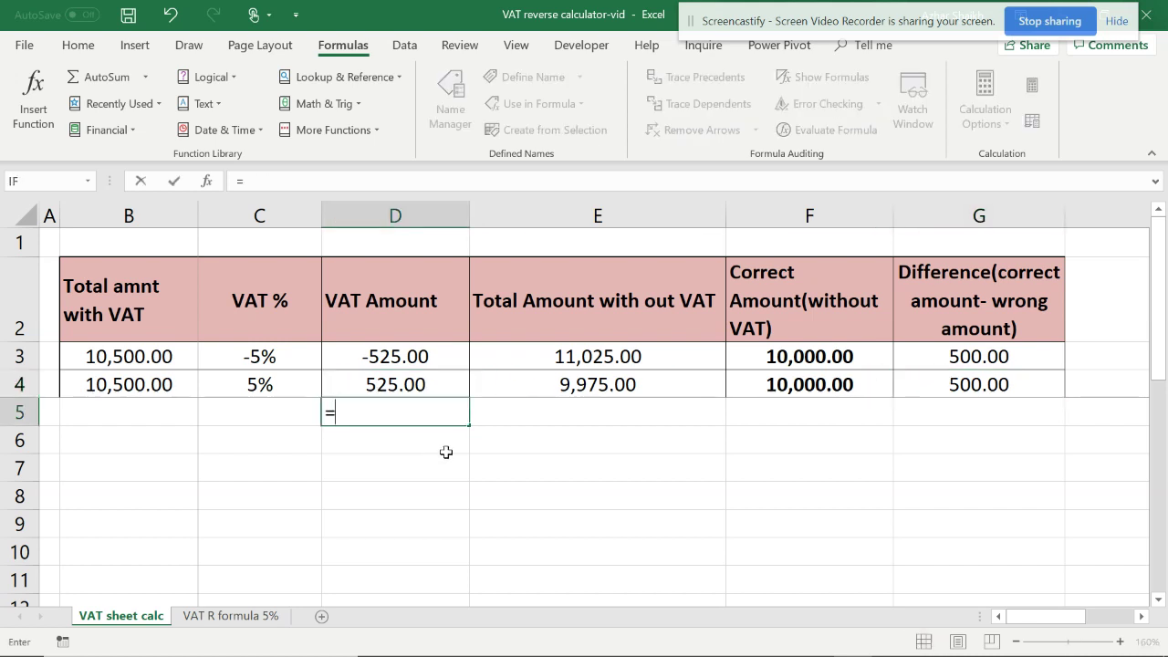
click(426, 385)
Complete the D5 formula as =D4-G4
text(-)
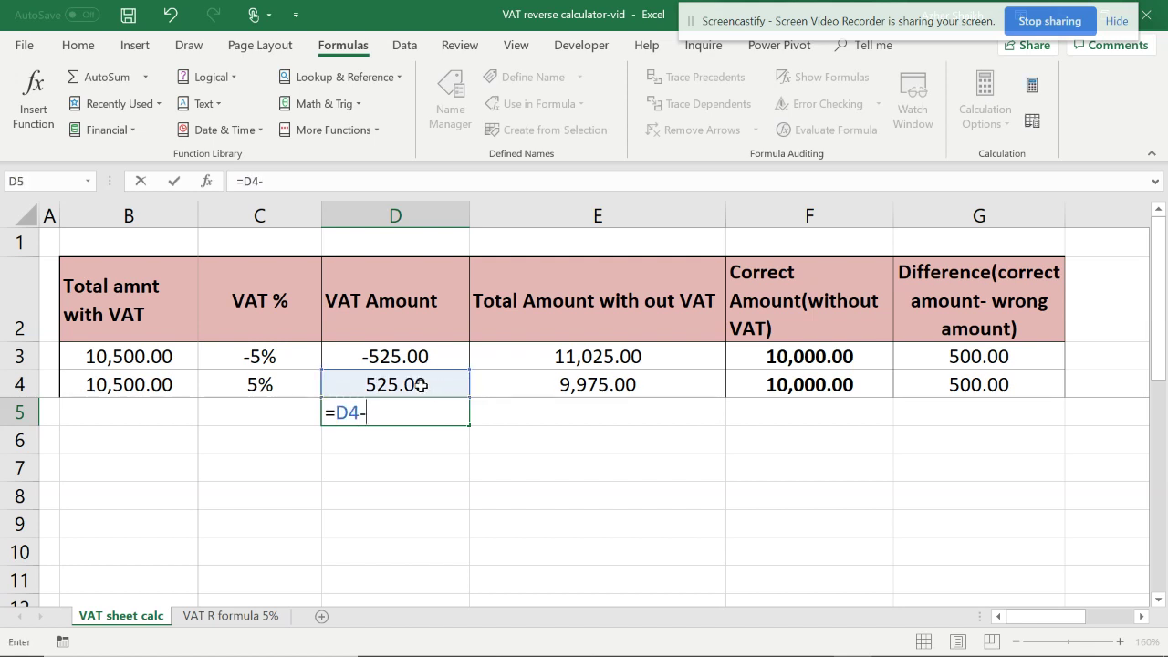
click(1047, 378)
key(Return)
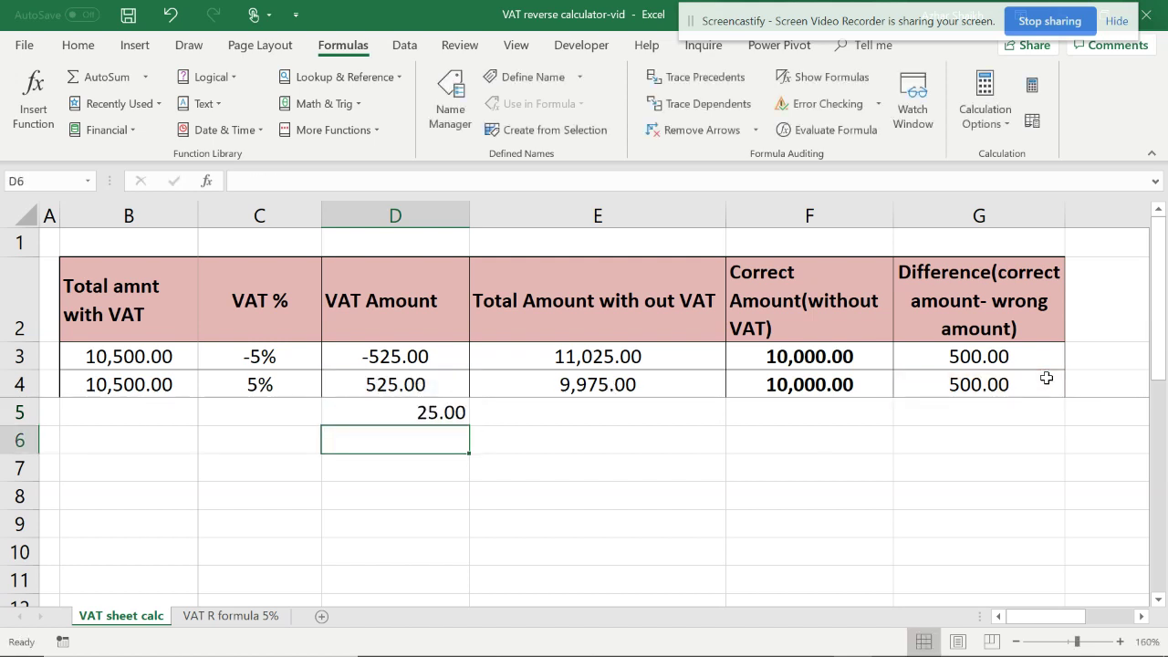
click(465, 412)
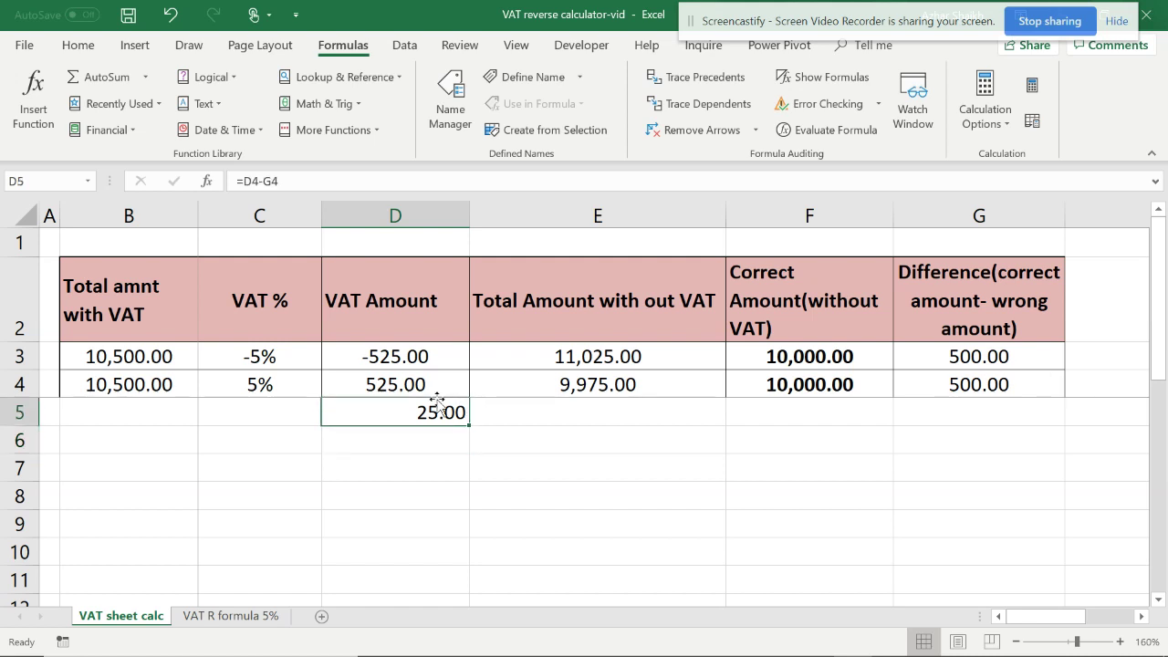
Change B4 to 100000 so D5 shows -85,000.00, then go to the VAT R formula 5% sheet
click(129, 384)
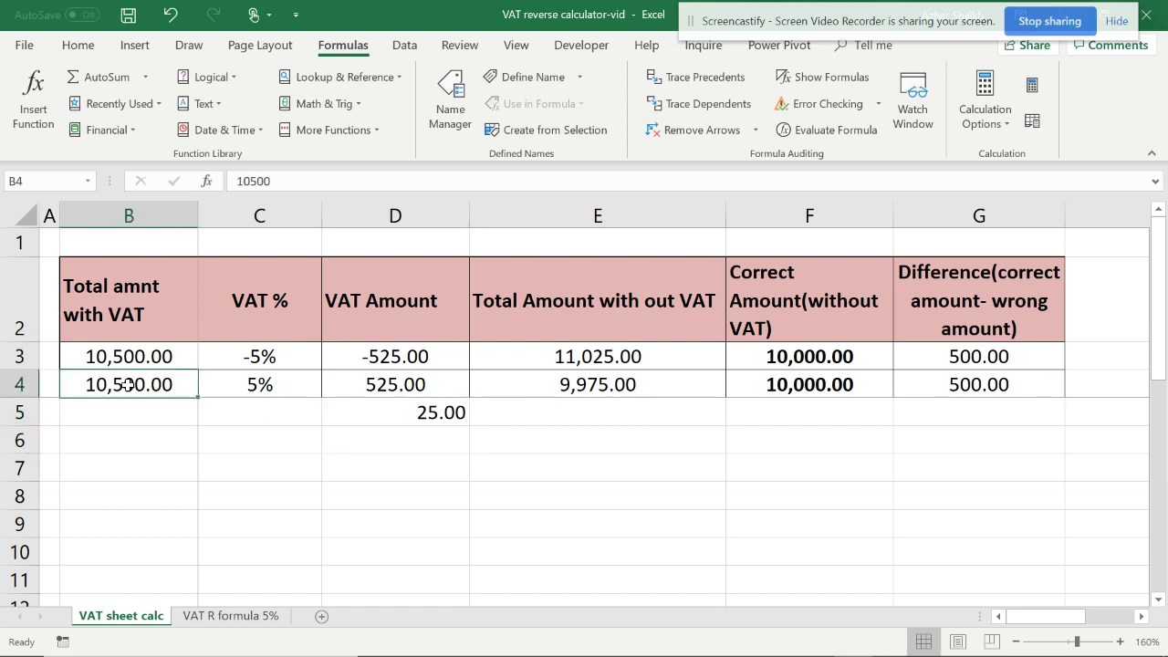
key(BackSpace)
text(100)
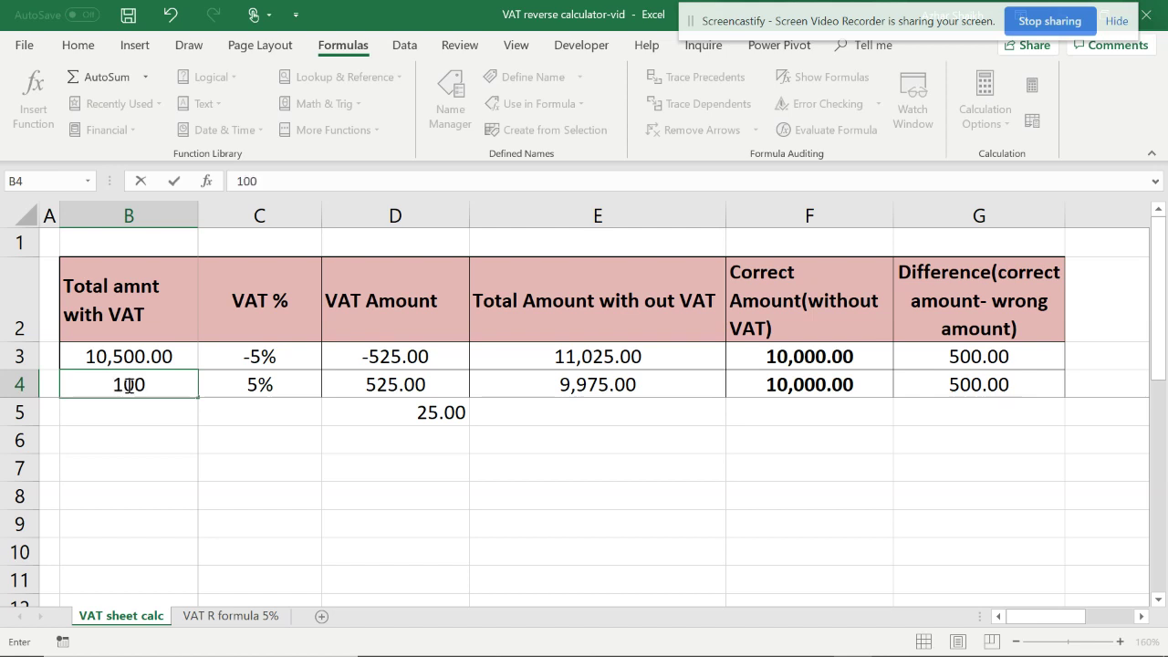
text(000)
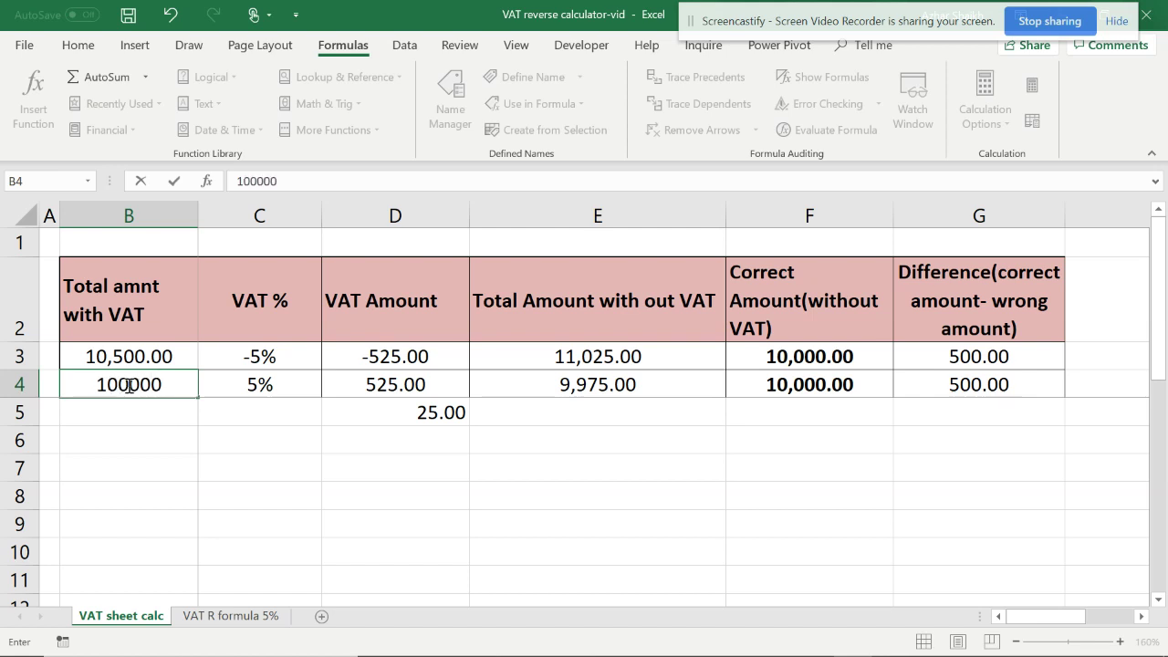
click(255, 383)
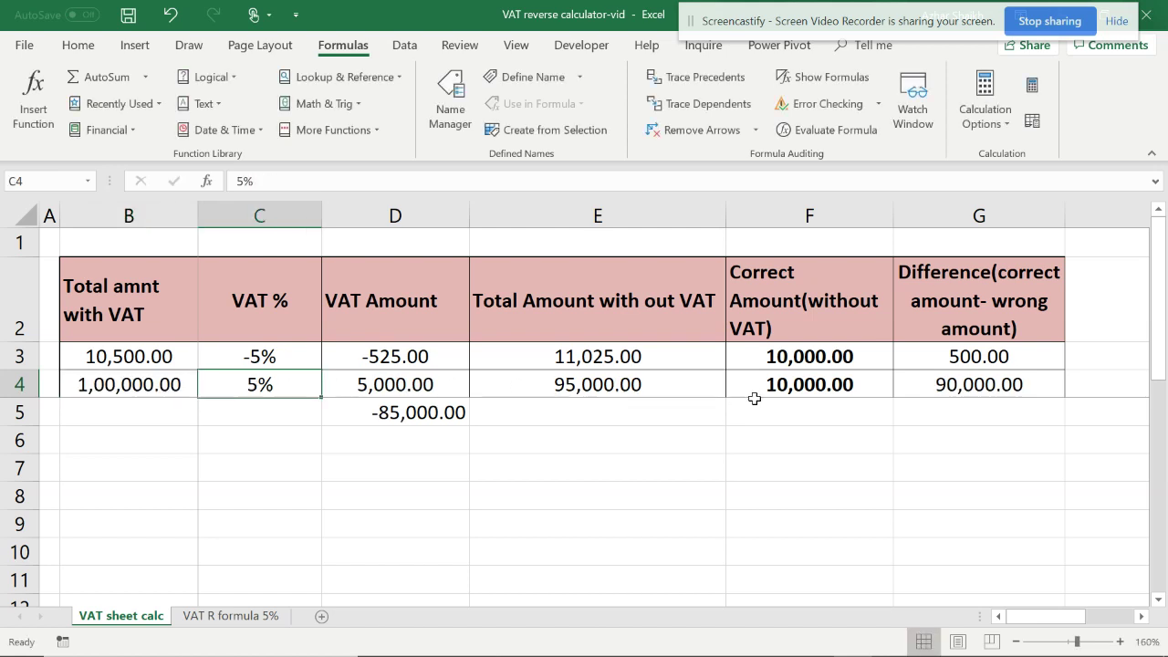
click(790, 390)
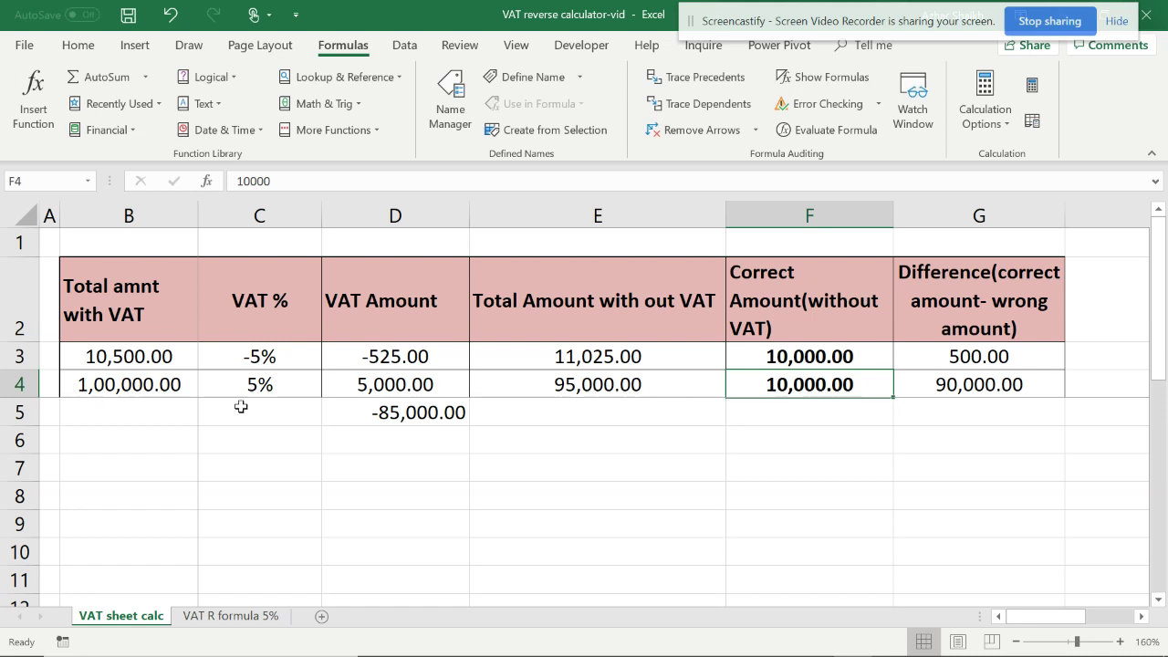
click(129, 386)
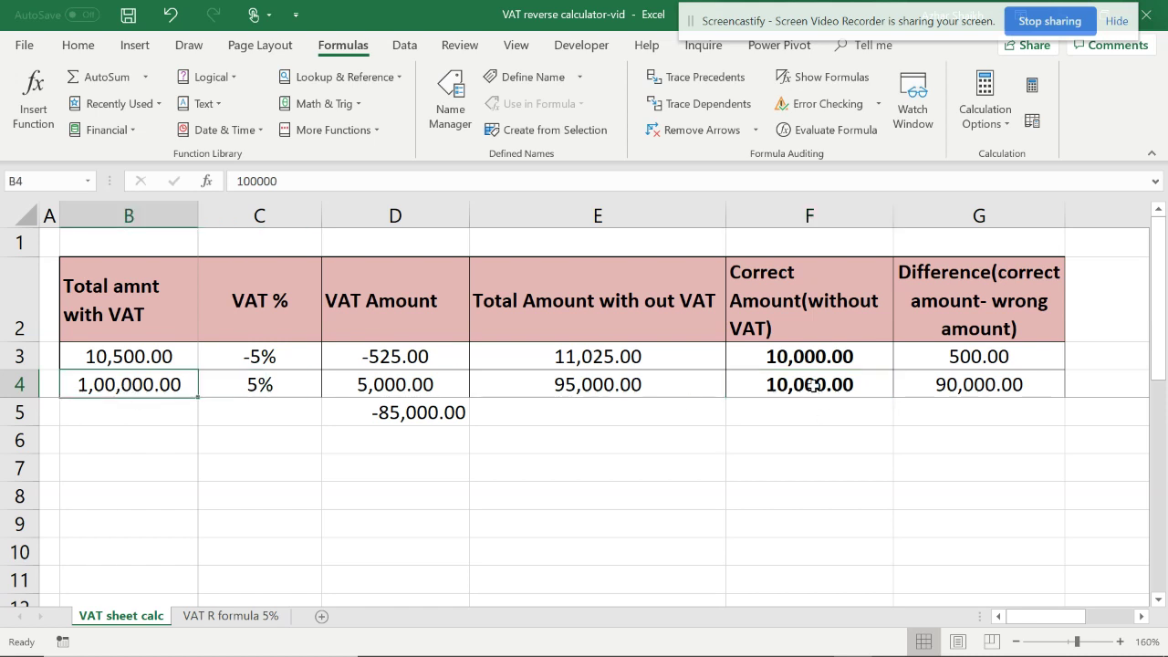
click(416, 418)
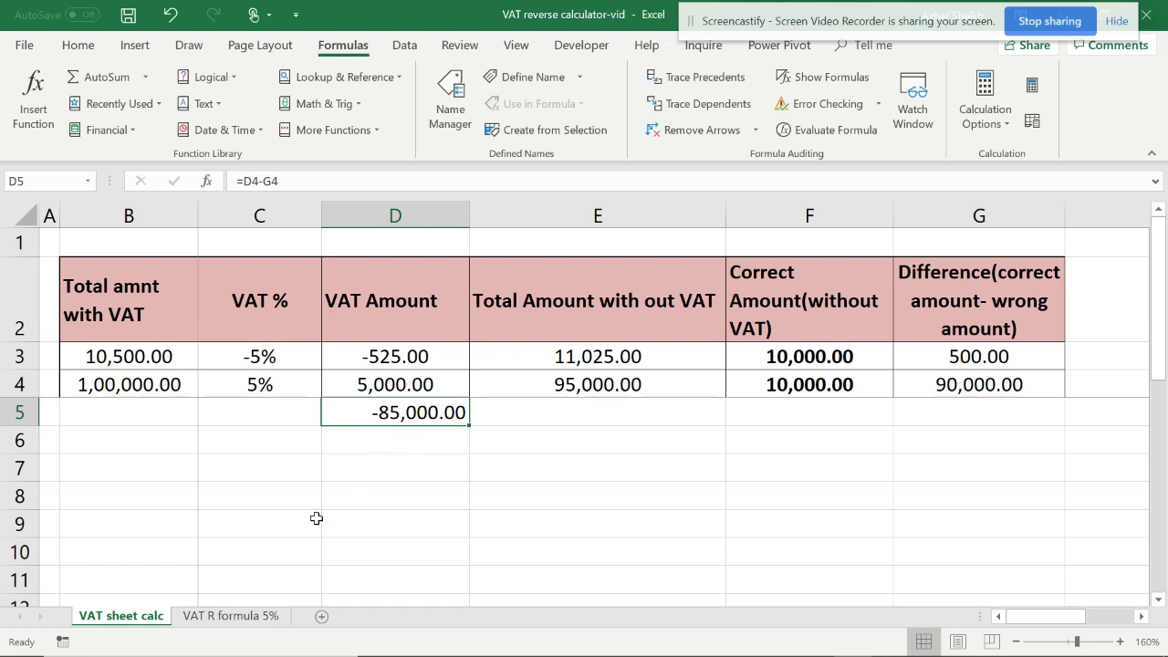
click(239, 618)
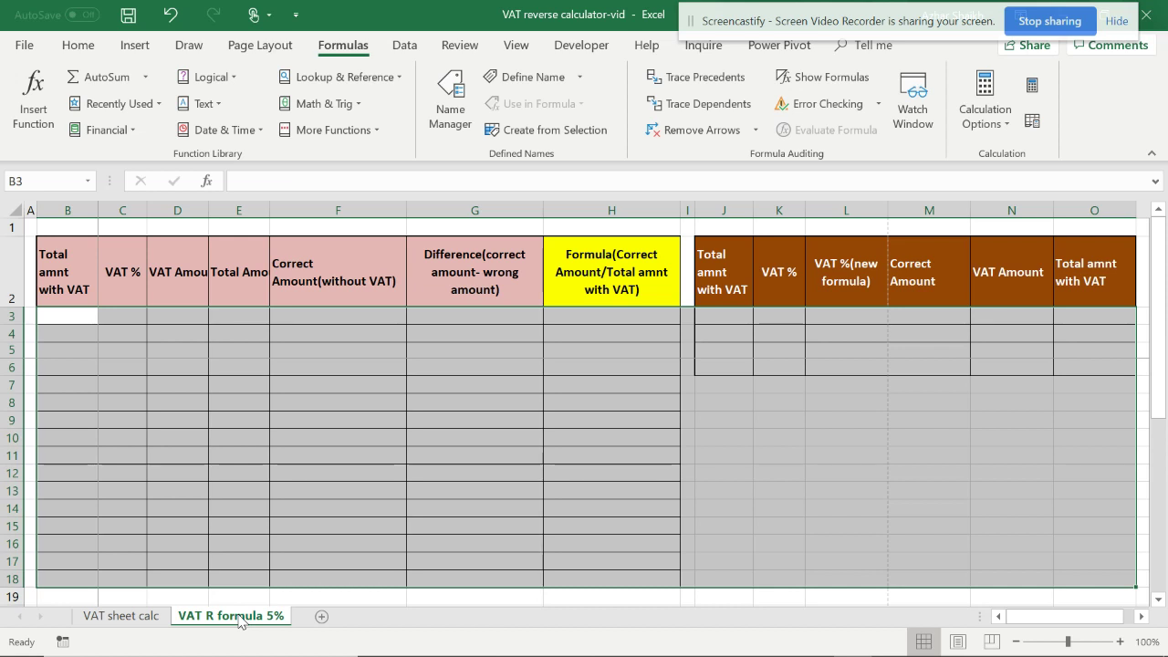
Enter 10500 as the total with VAT in B3 and 5% as the VAT rate in C3
click(65, 318)
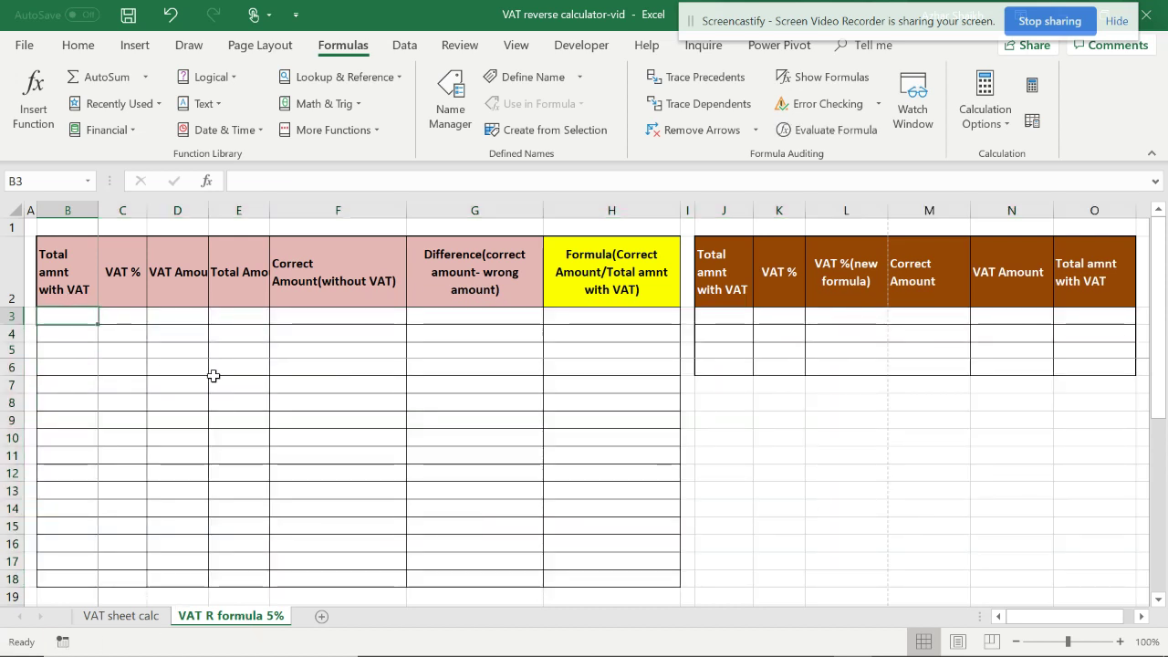
text(1)
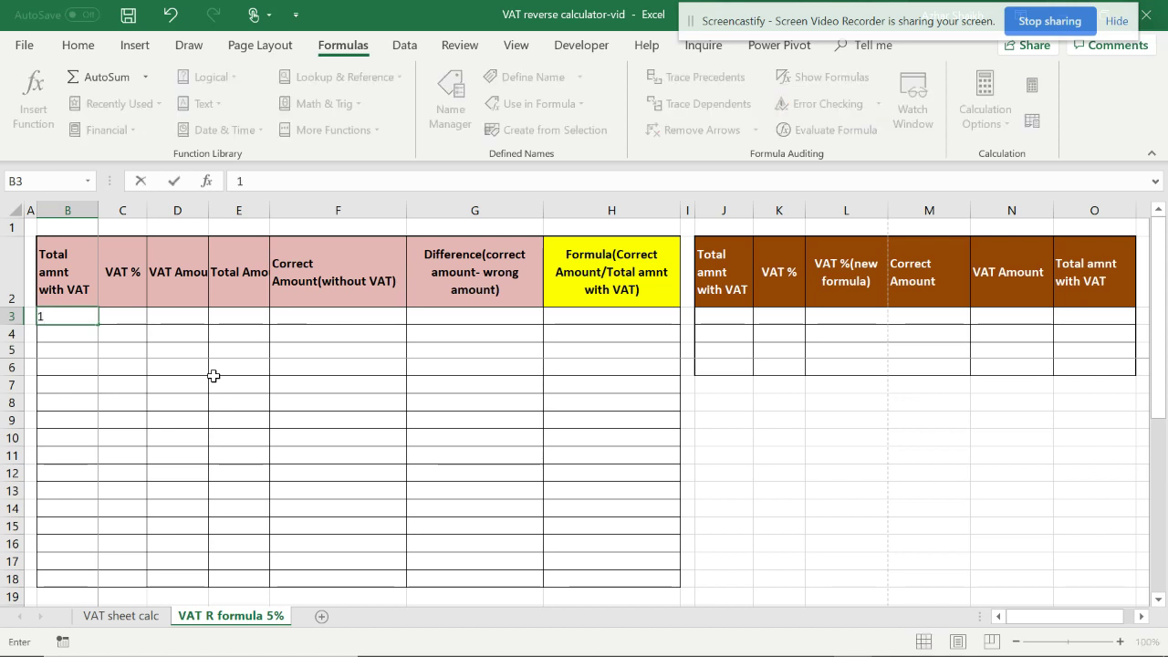
text(0500)
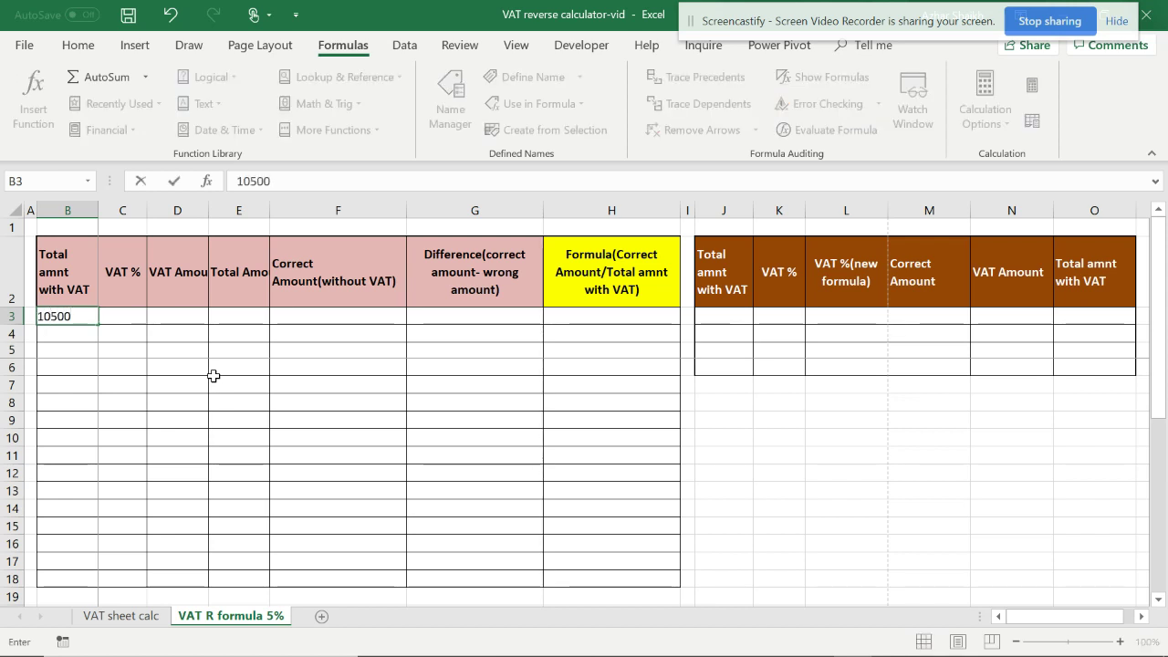
click(118, 315)
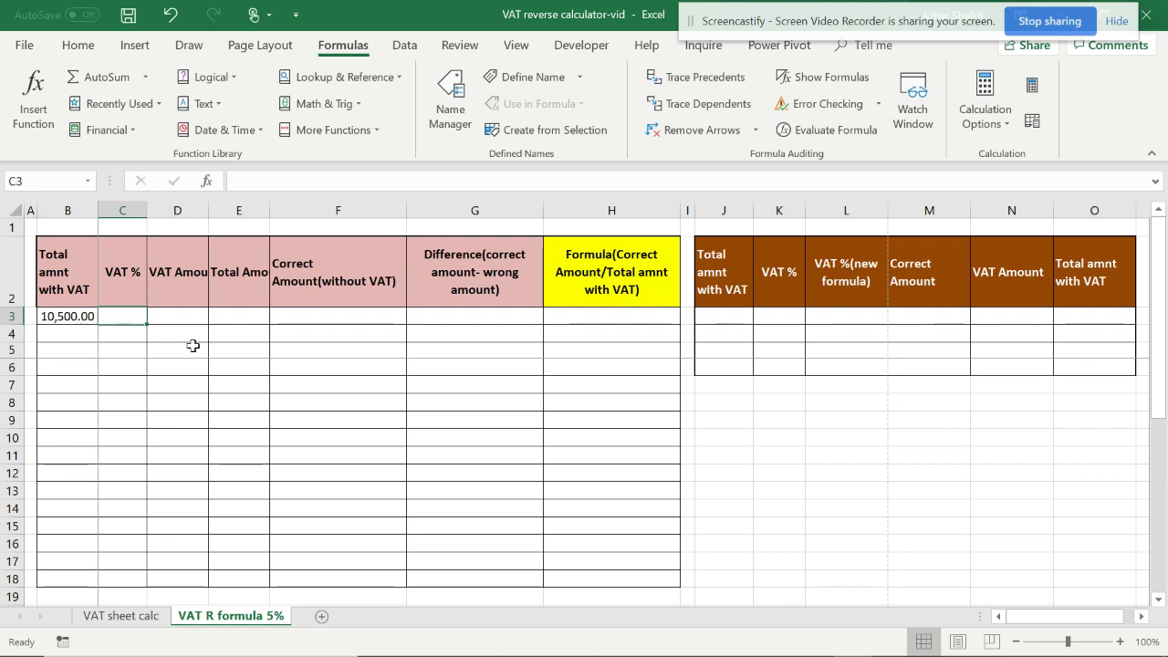
text(%%)
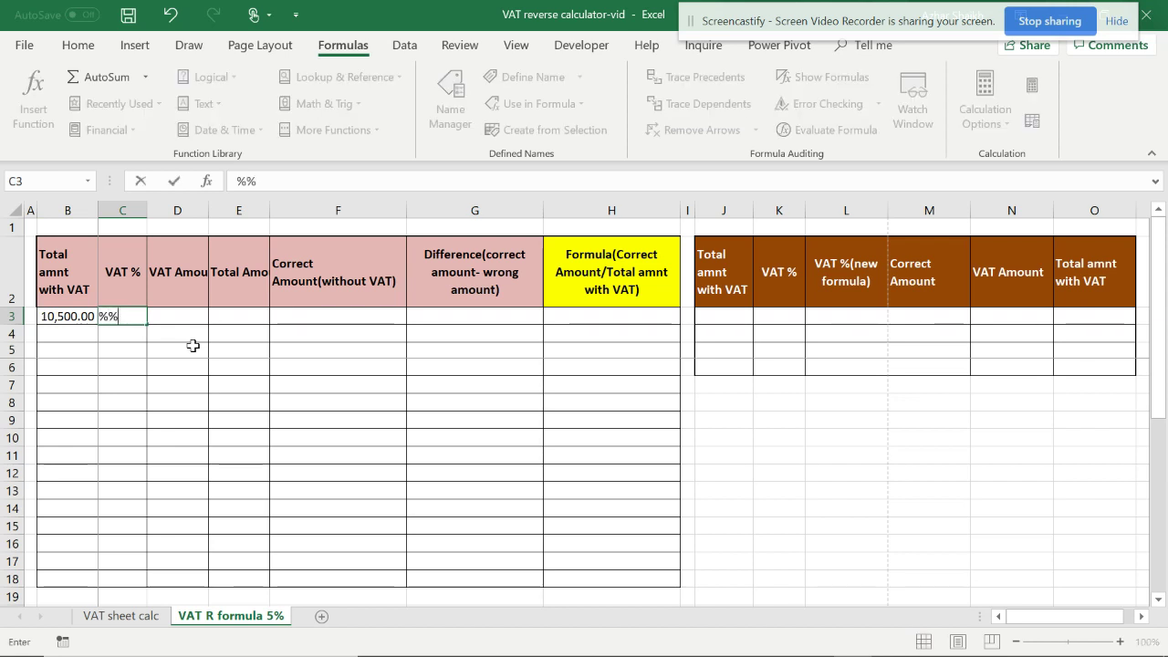
key(BackSpace)
key(BackSpace)
text(5)
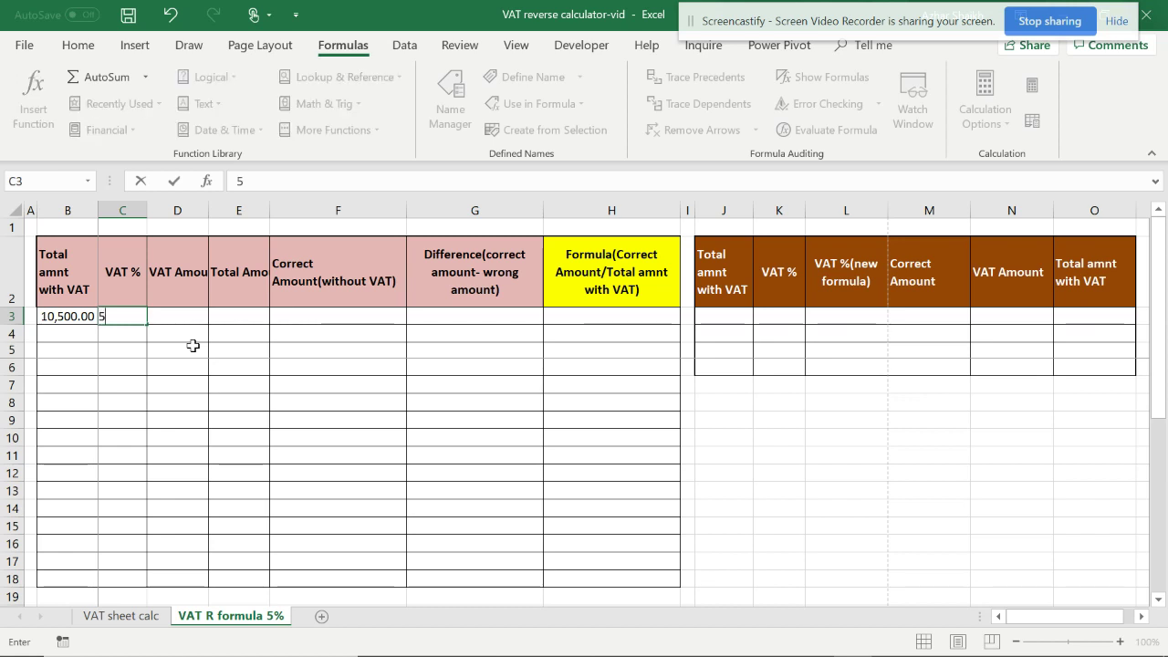
text(%)
key(Tab)
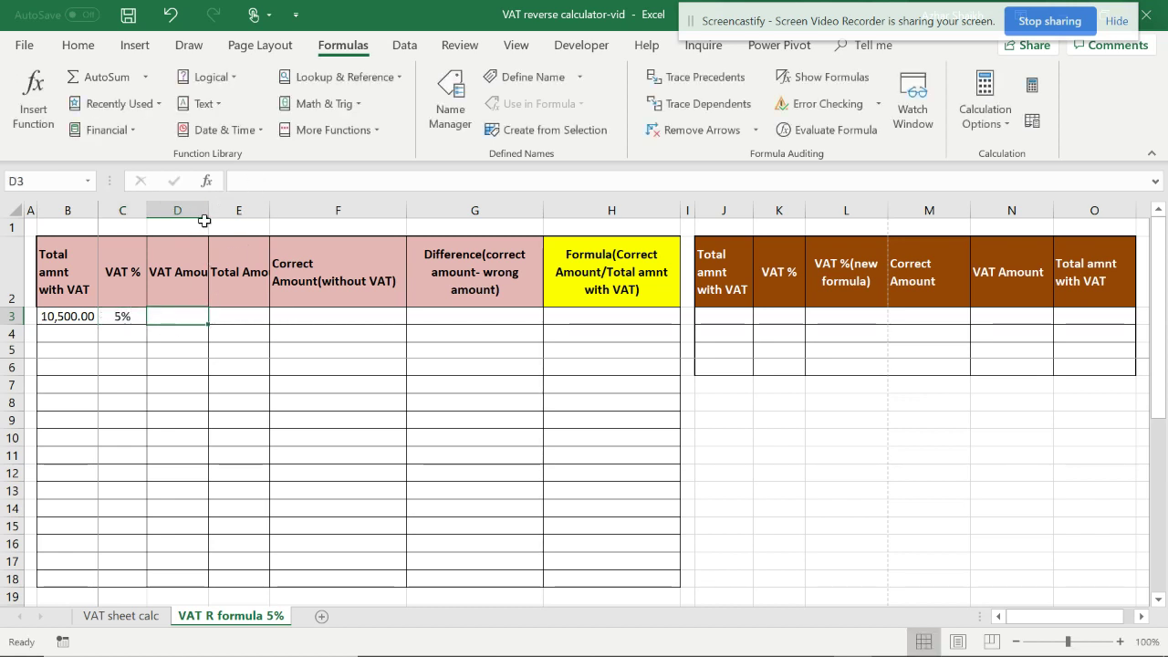
Widen column D and enter =B3*C3 in D3, giving a VAT amount of 525.00
drag(208, 216, 222, 216)
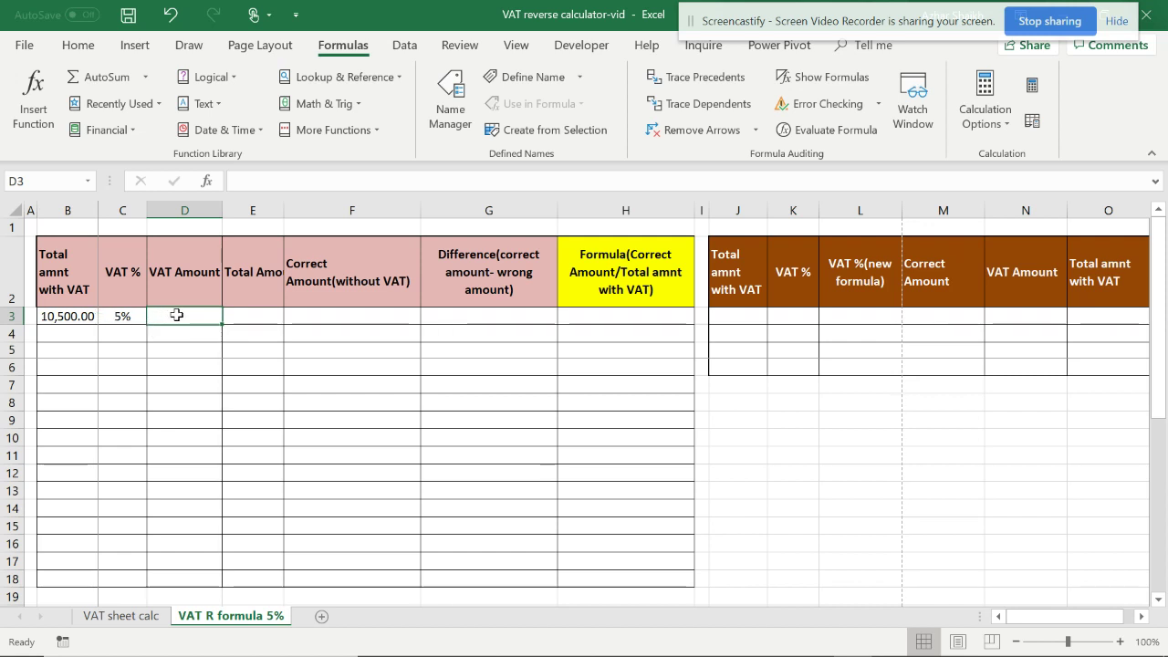
text(=)
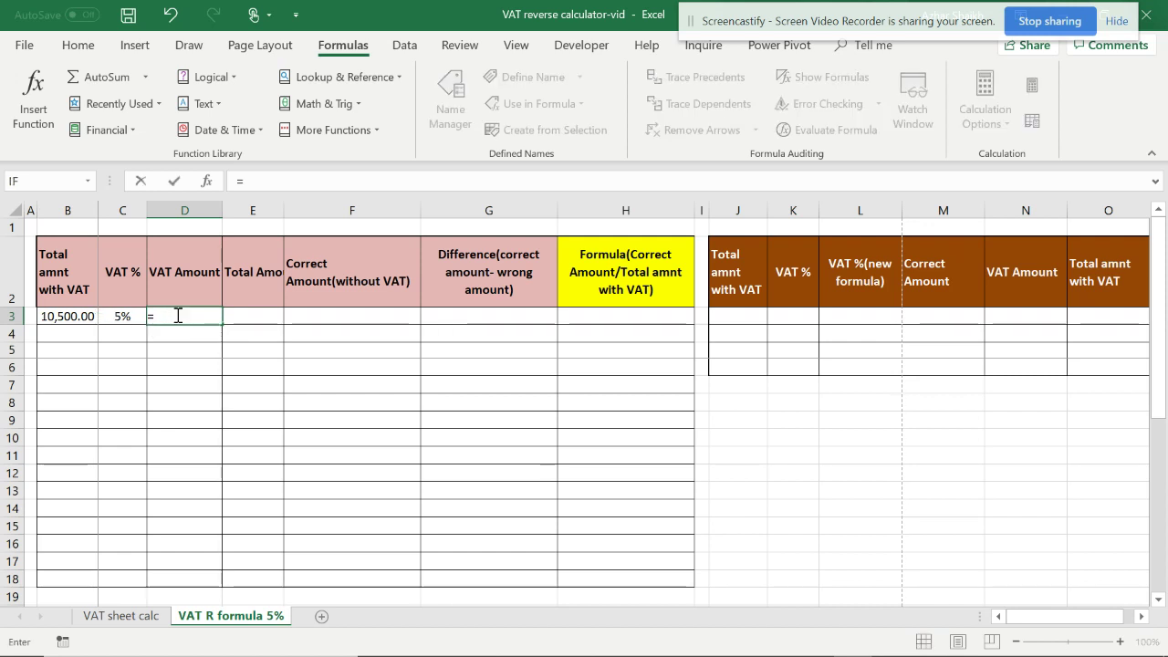
click(66, 316)
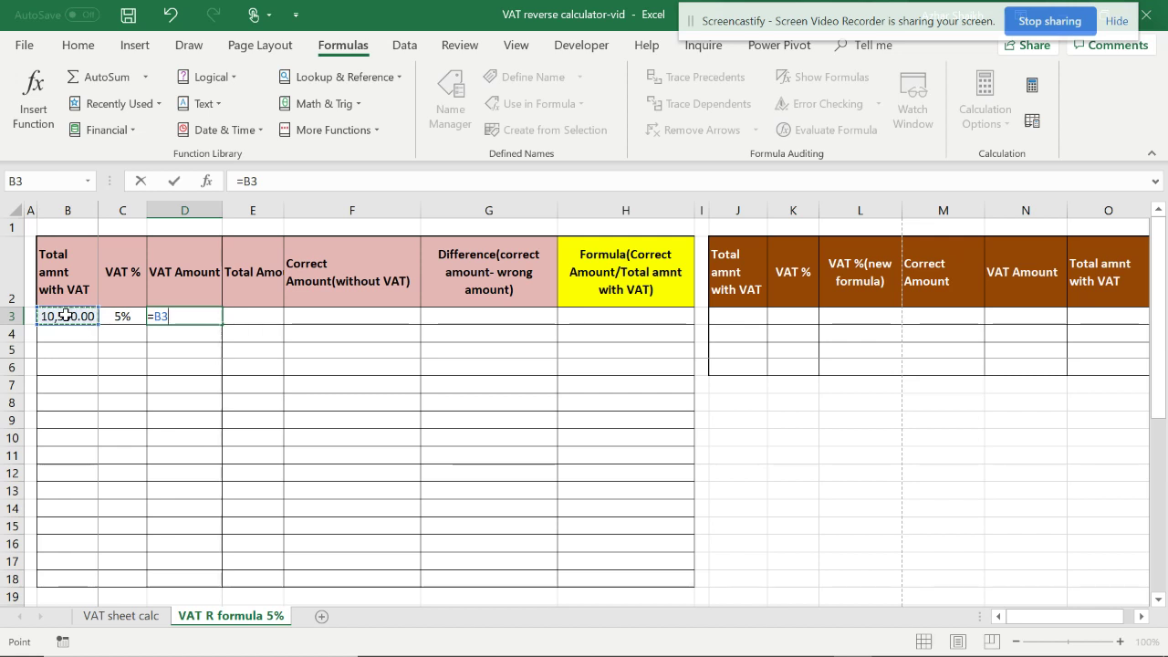
text(*)
click(115, 314)
key(Return)
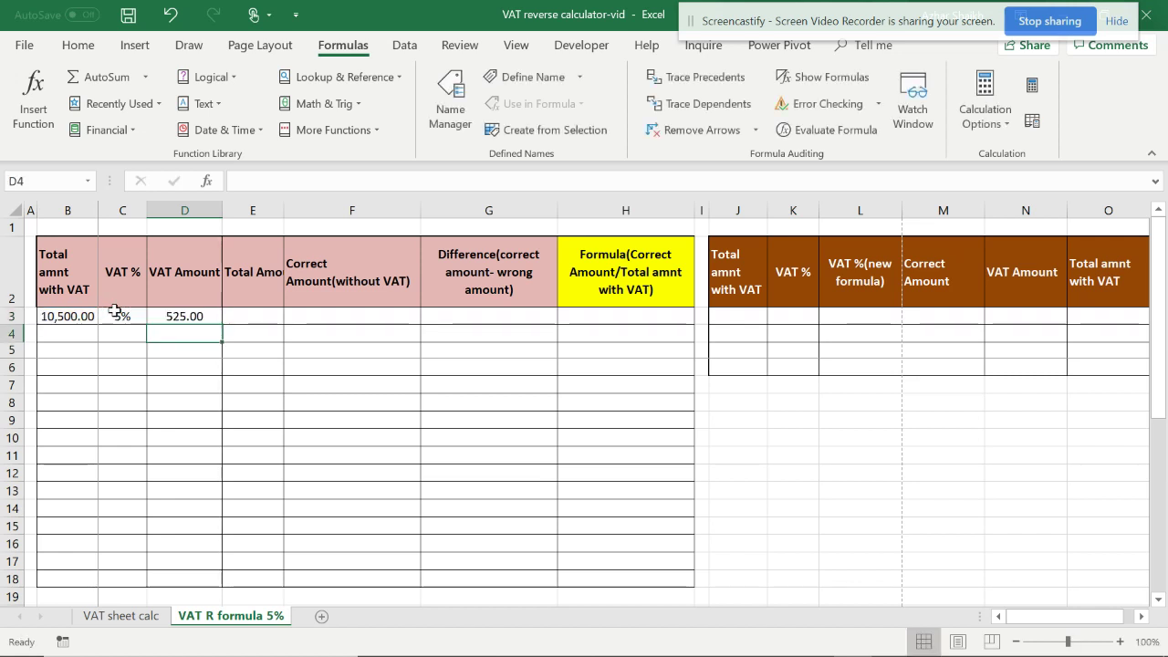
Autofit column E and enter =B3-D3 in E3, giving 9,975.00
click(239, 300)
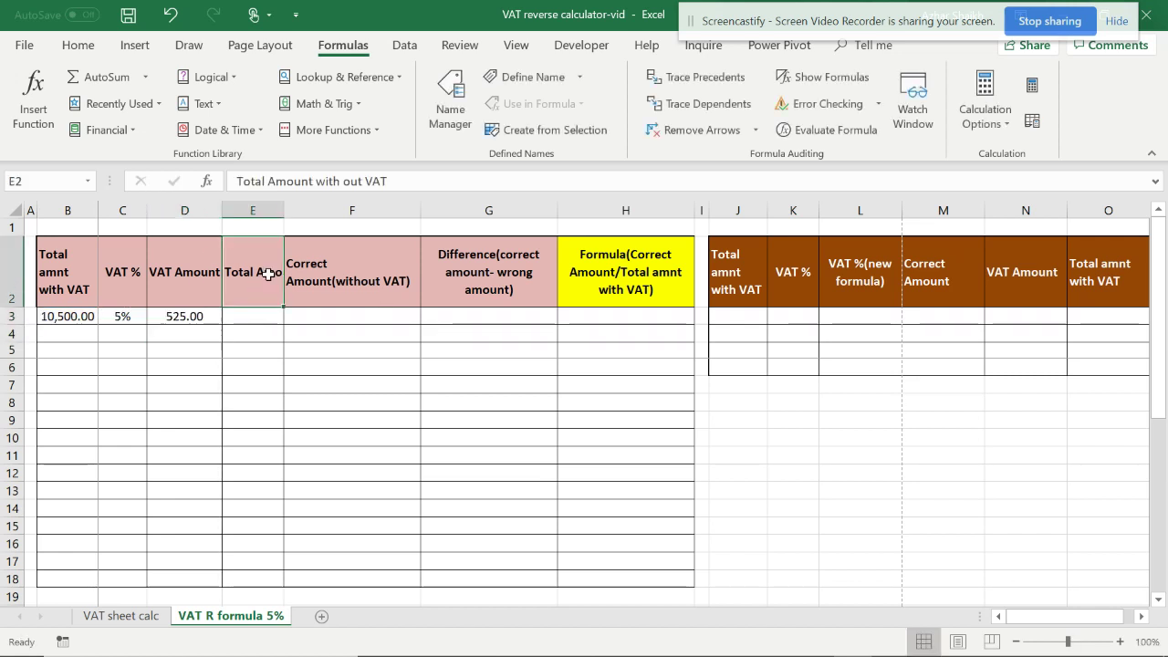
double_click(285, 212)
click(260, 317)
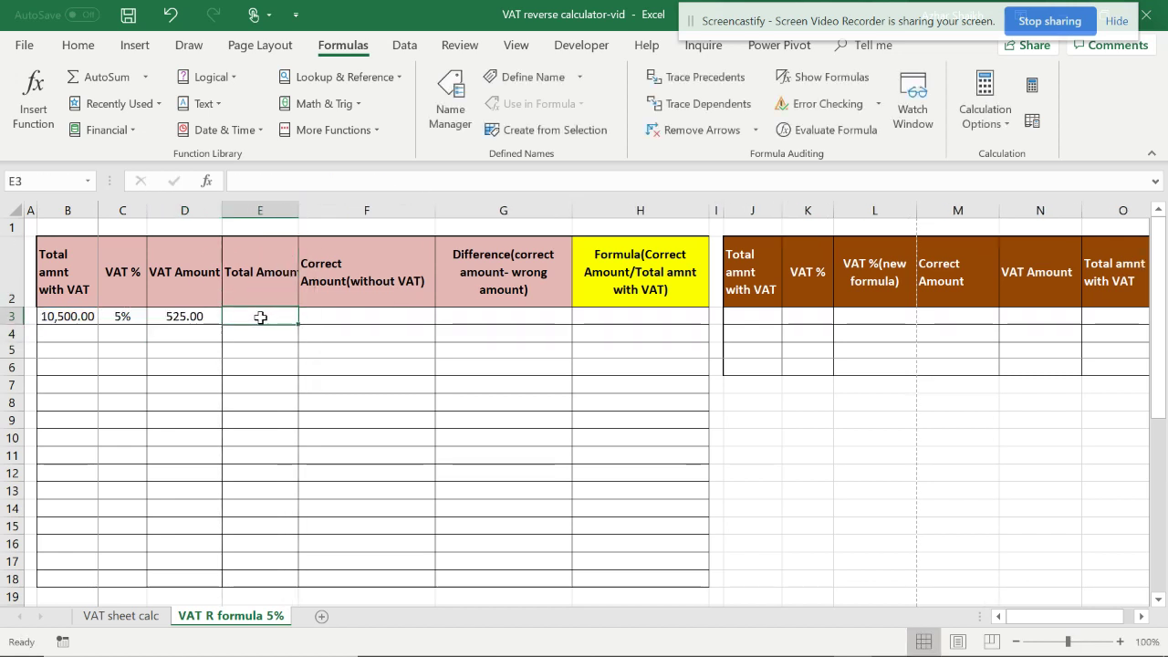
text(=)
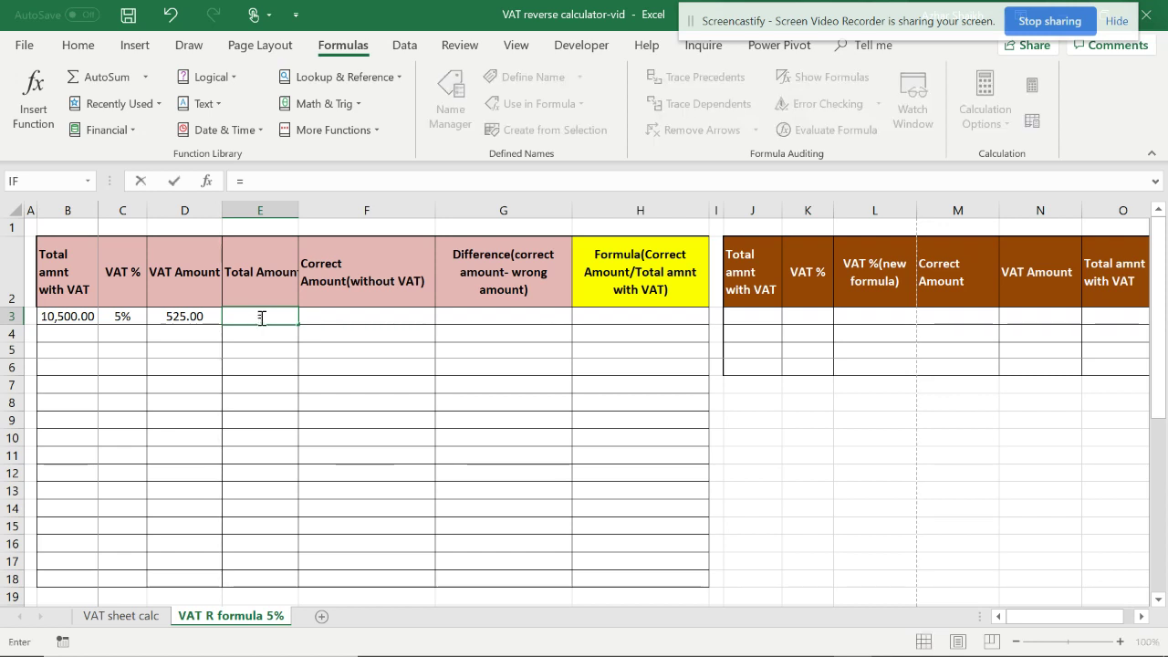
click(75, 317)
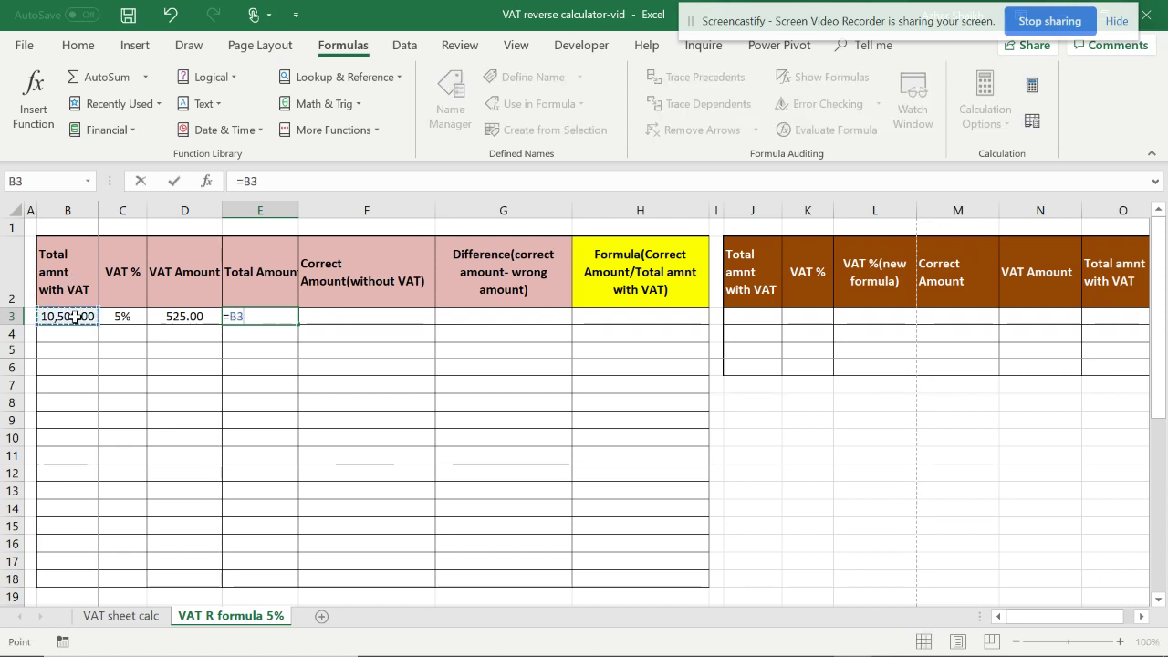
text(-)
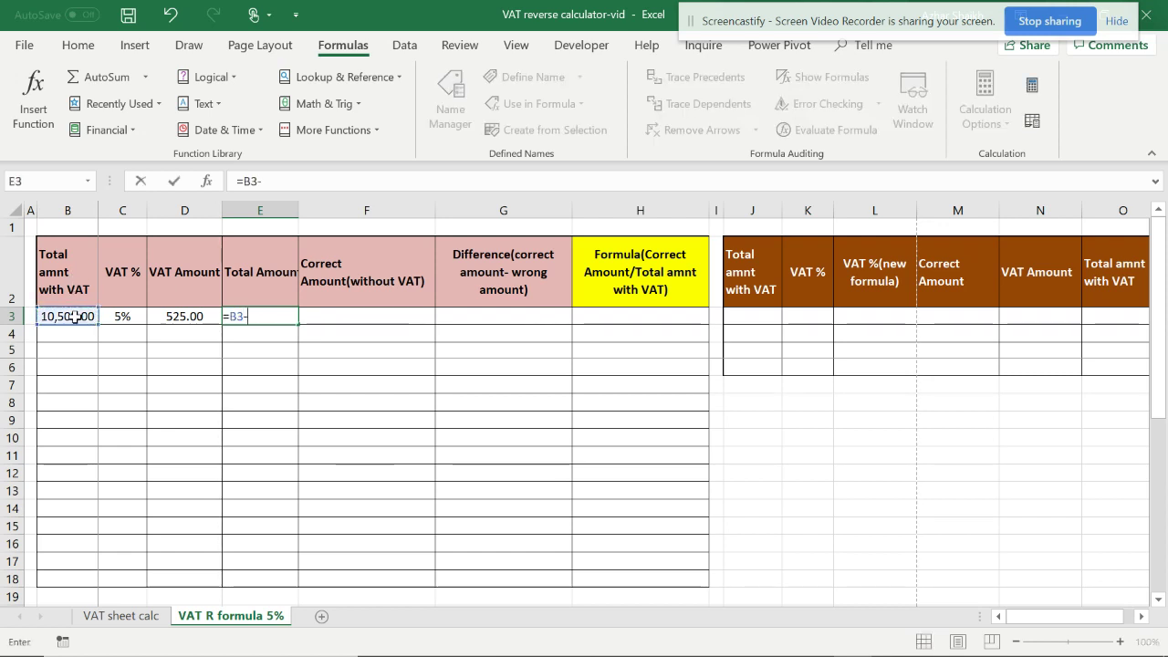
click(169, 316)
key(Return)
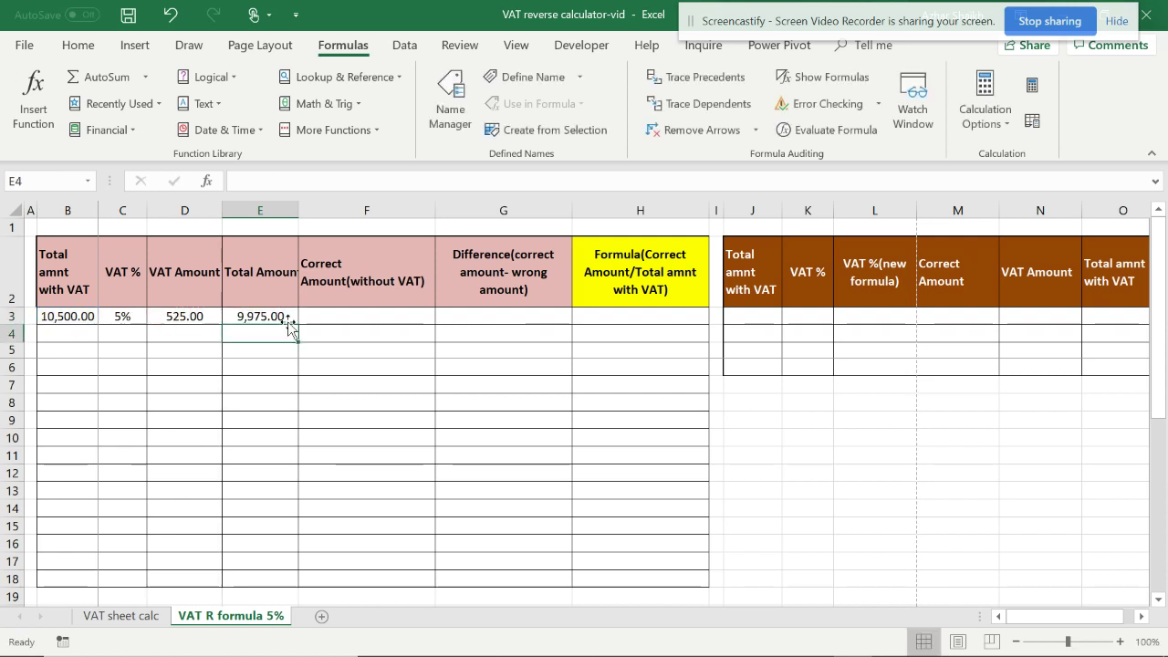
click(367, 316)
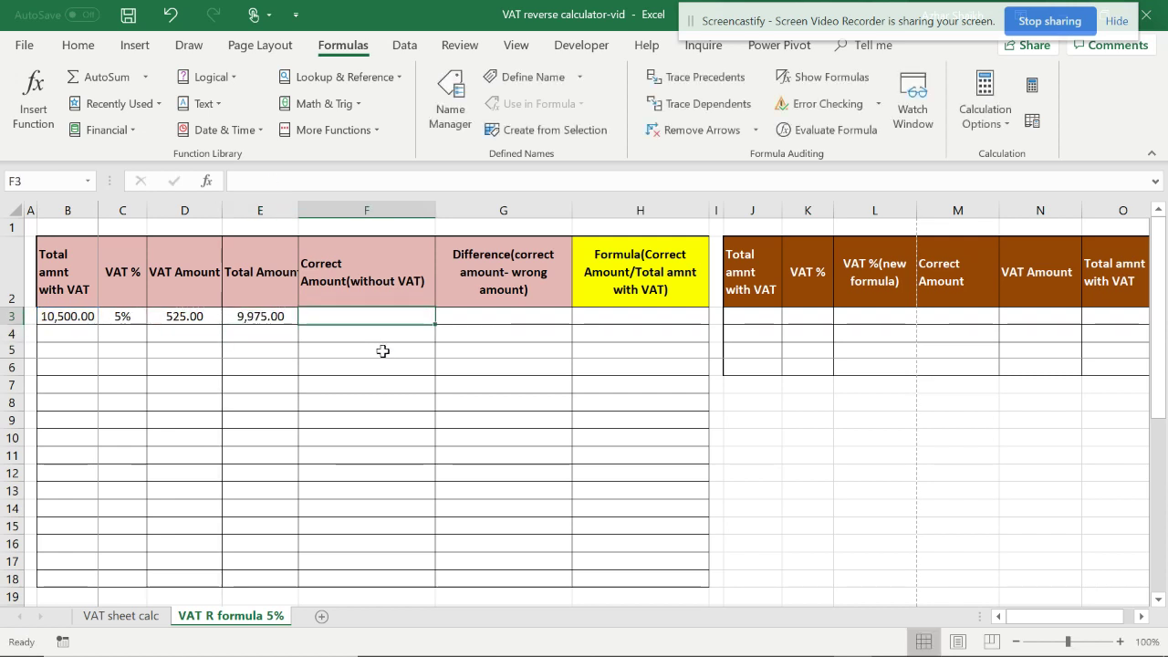
Enter 10000 as the correct amount in F3
text(1000)
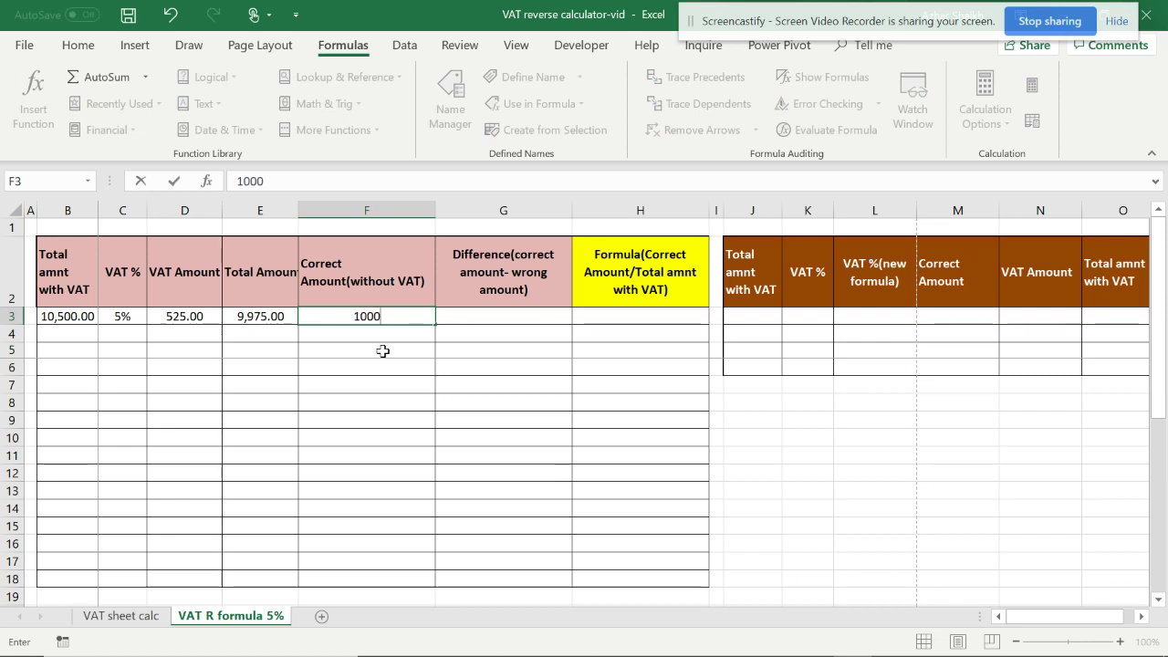
text(0)
key(F2)
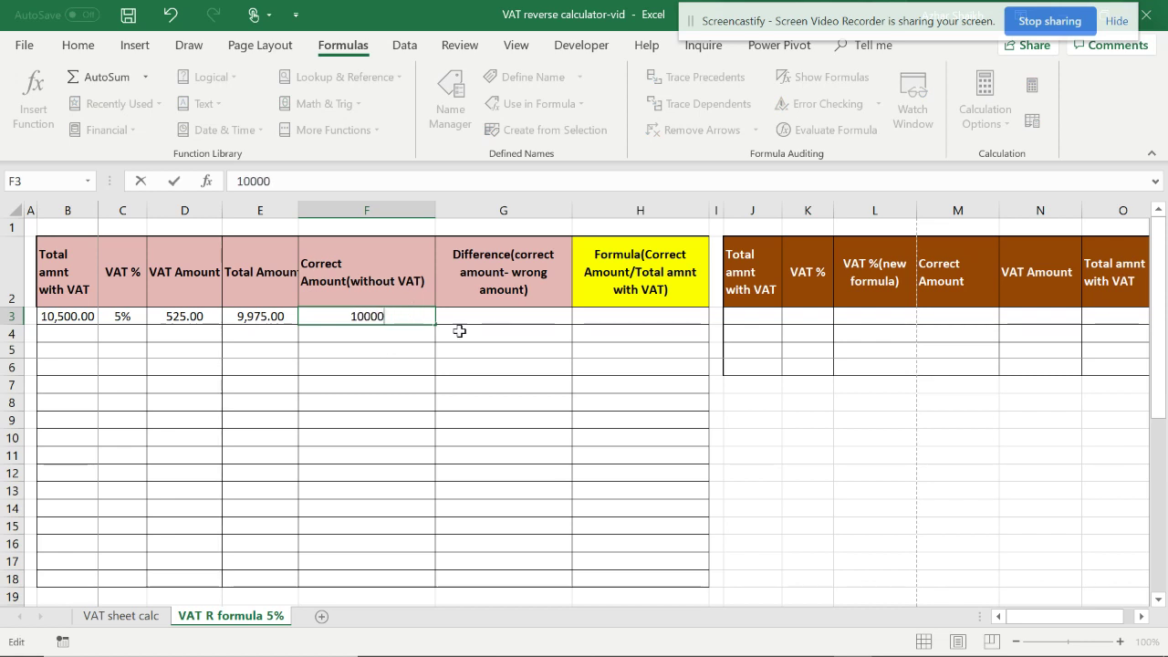
click(471, 329)
click(59, 320)
click(365, 315)
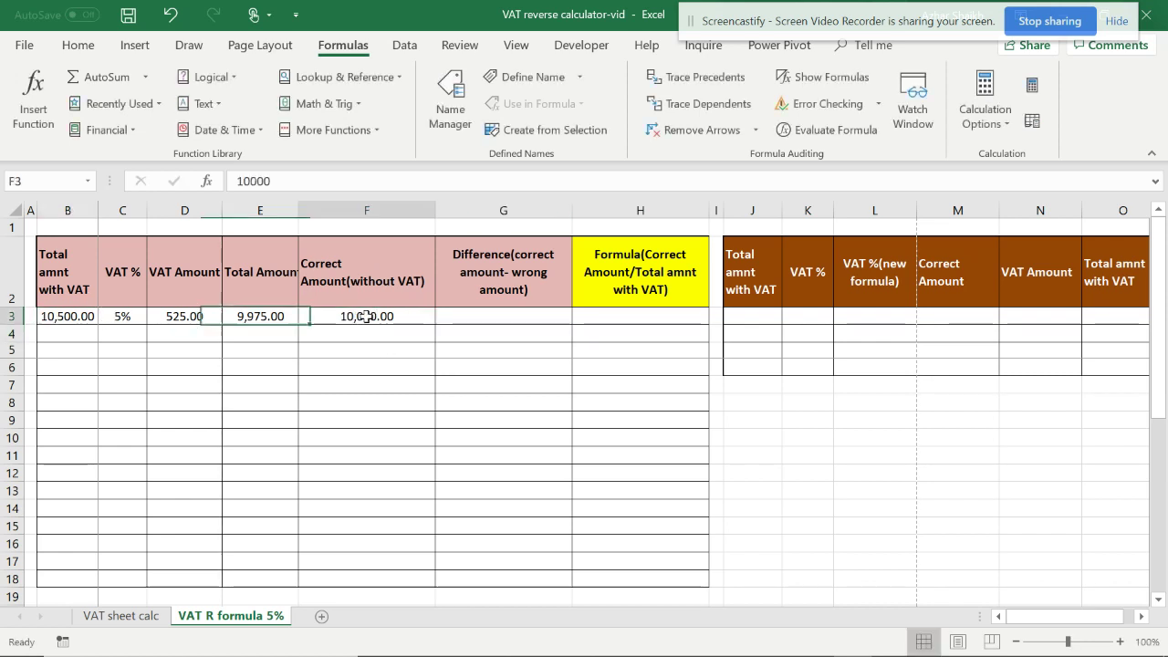
Enter =F3-E3 in G3, giving a difference of 25.00
click(480, 318)
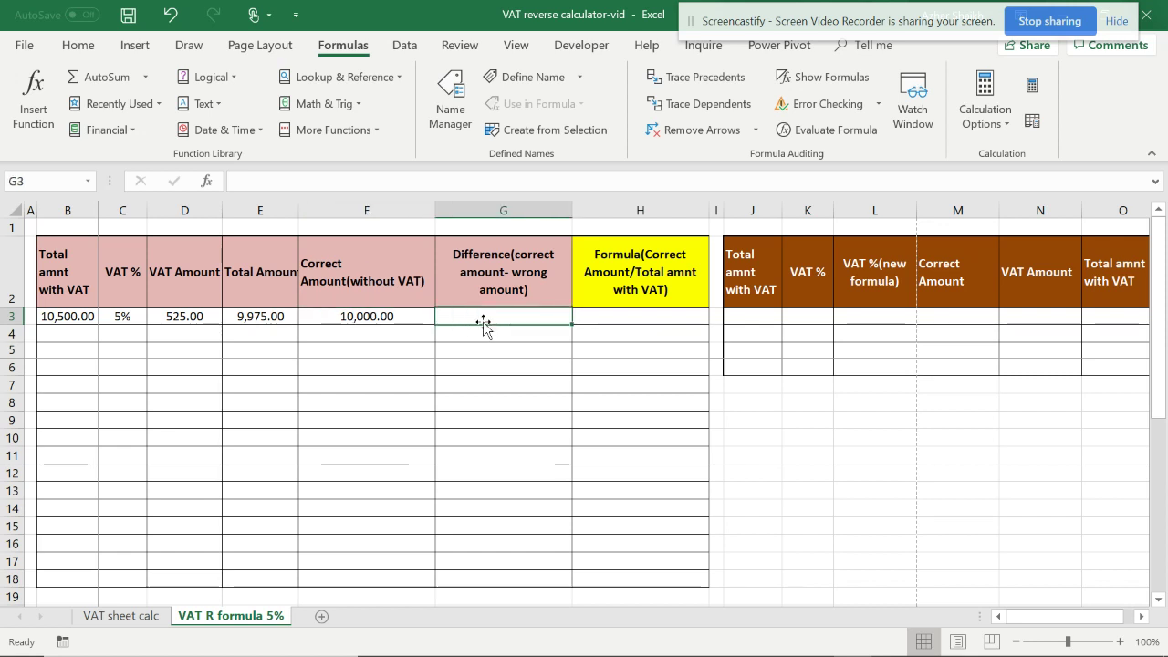
text(=)
click(378, 316)
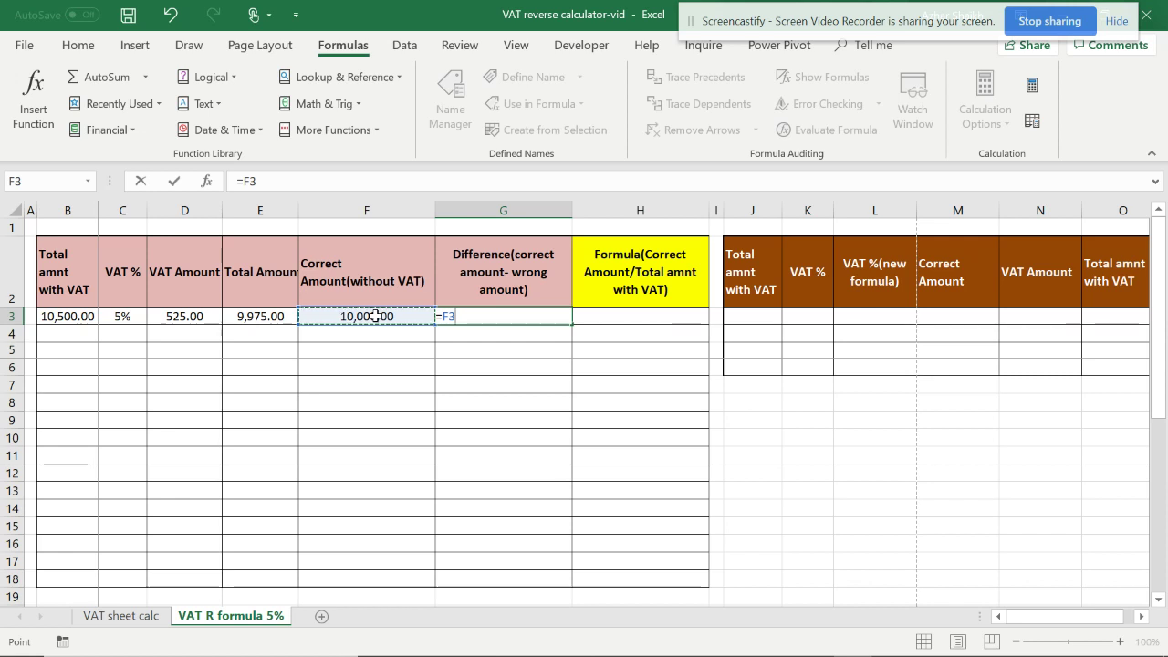
text(-)
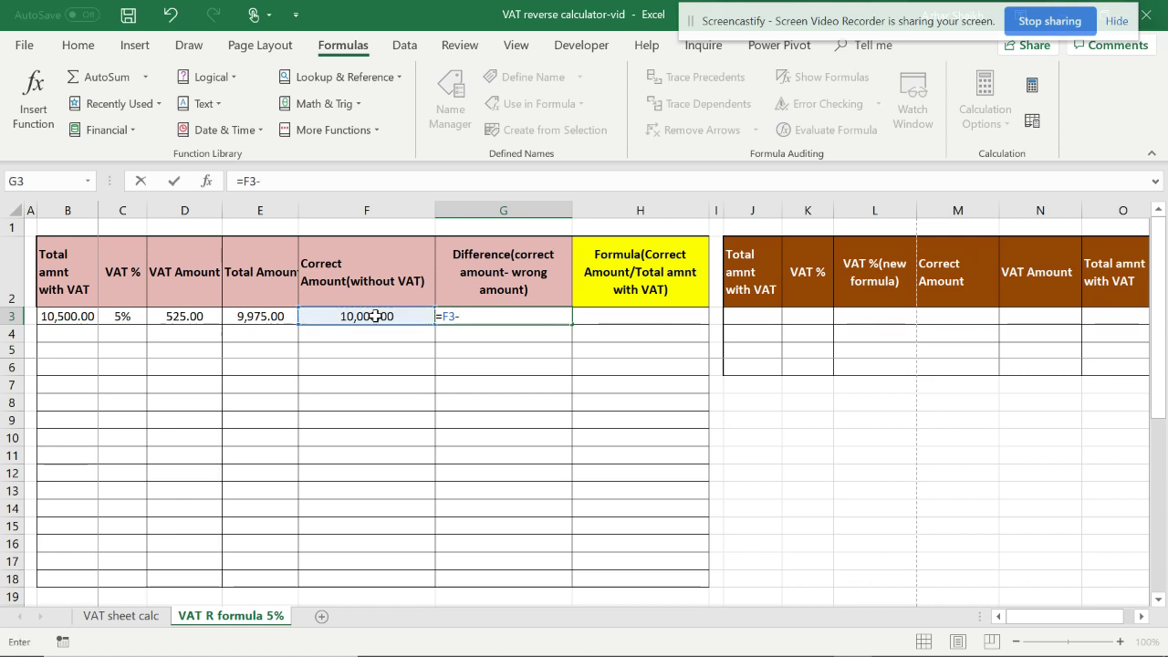
click(270, 315)
key(Return)
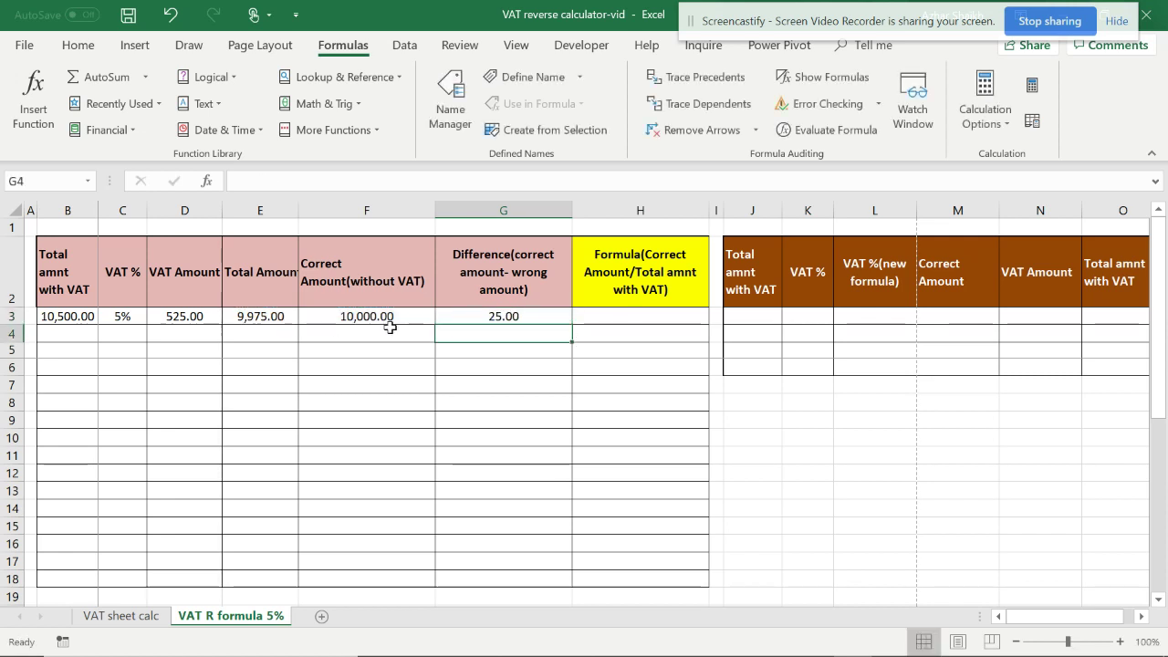
click(493, 314)
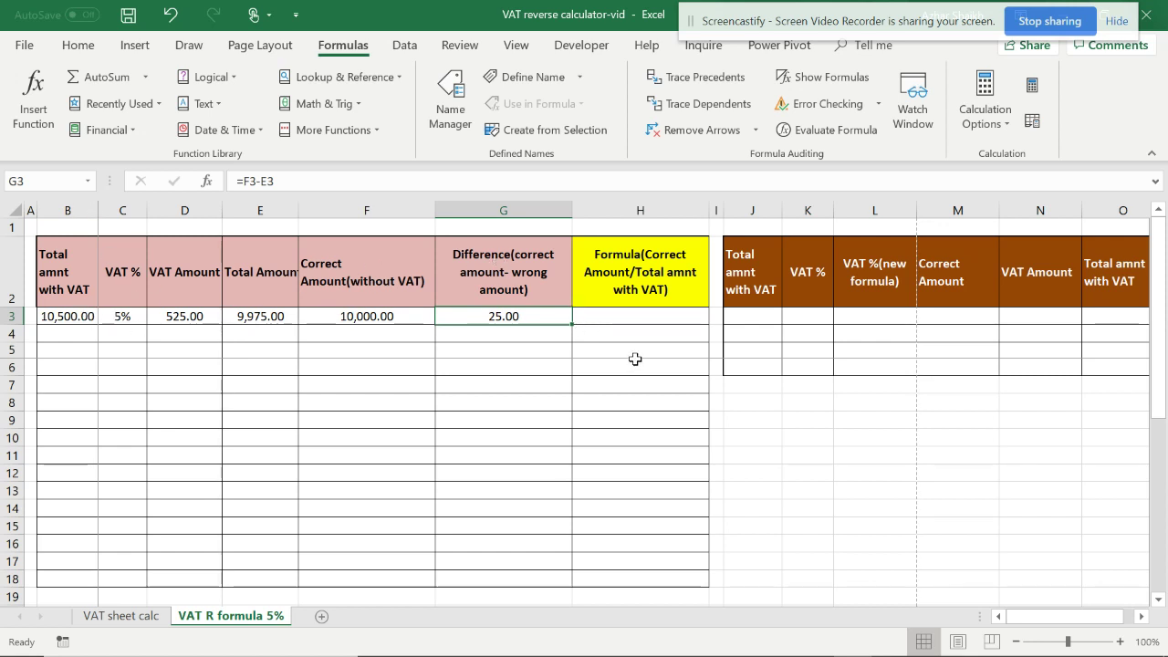
Check the H2 ratio header and F3 amount, then start a ratio formula in H3 from F3
click(664, 260)
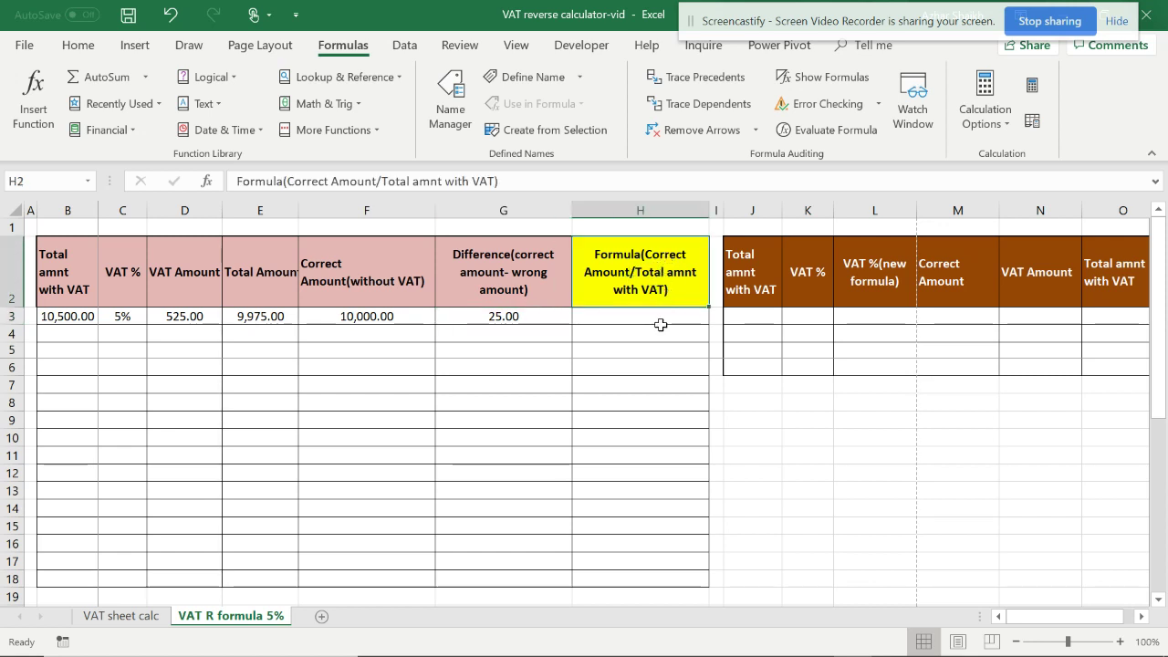
click(403, 318)
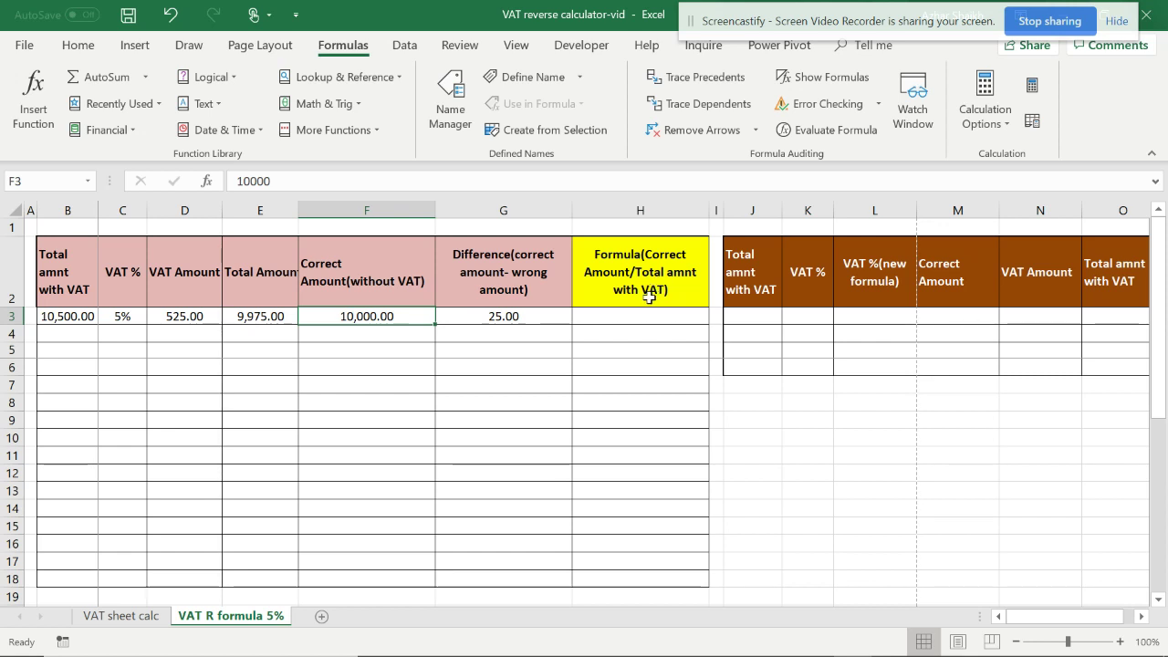
click(583, 313)
text(=)
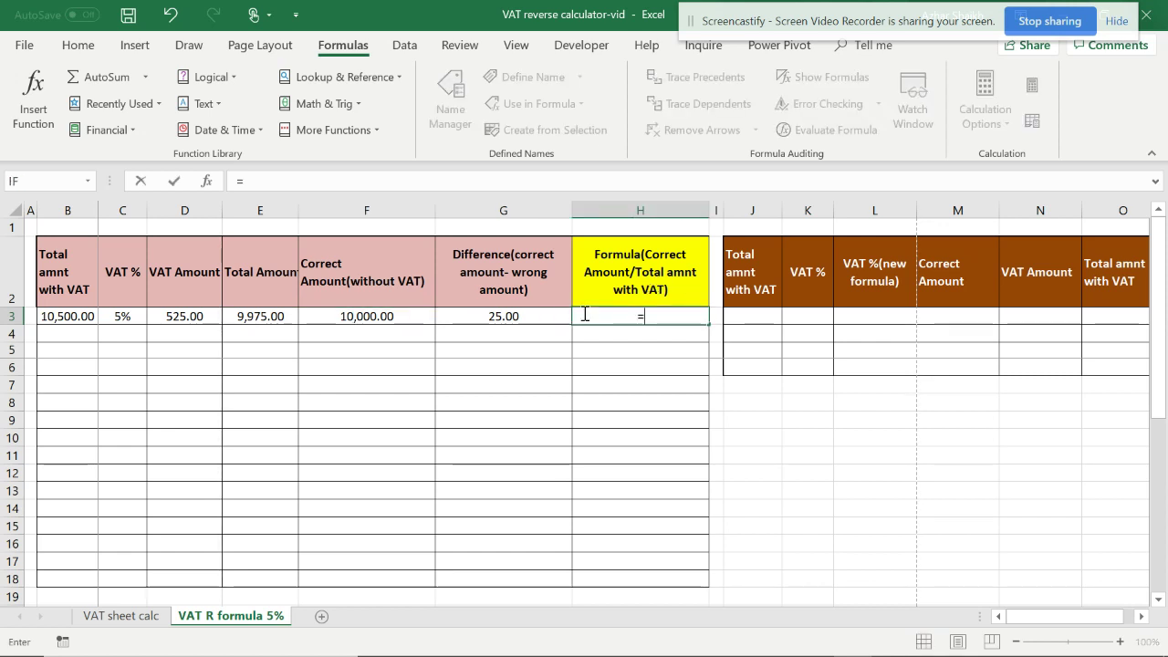
click(381, 316)
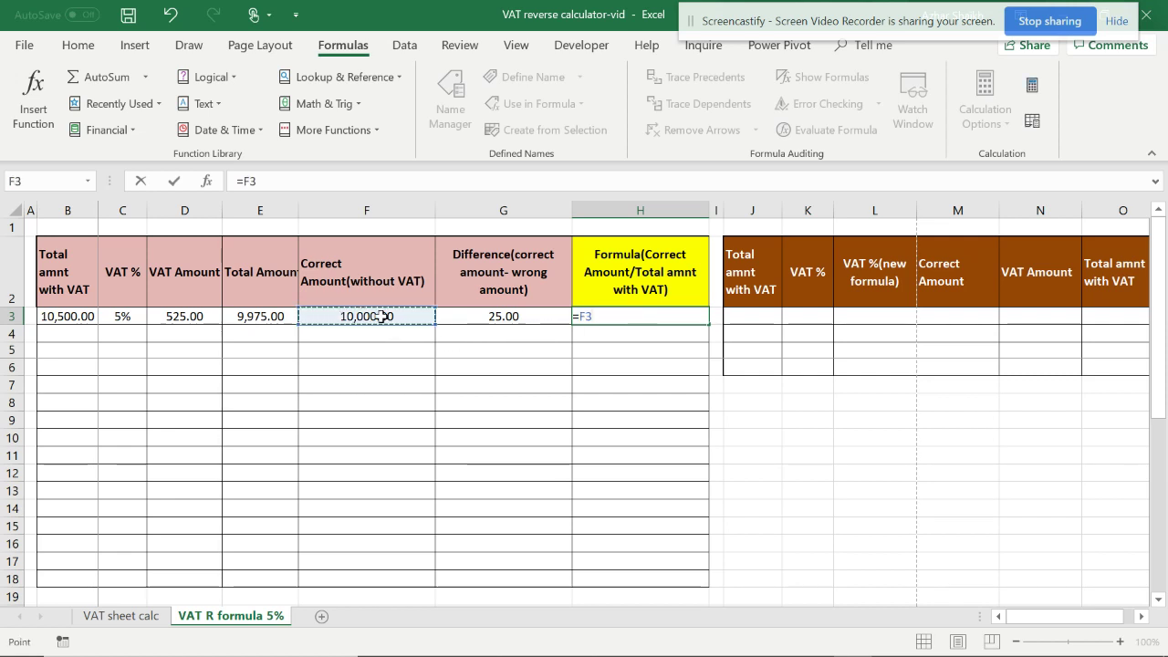
text(?)
key(Return)
key(alt)
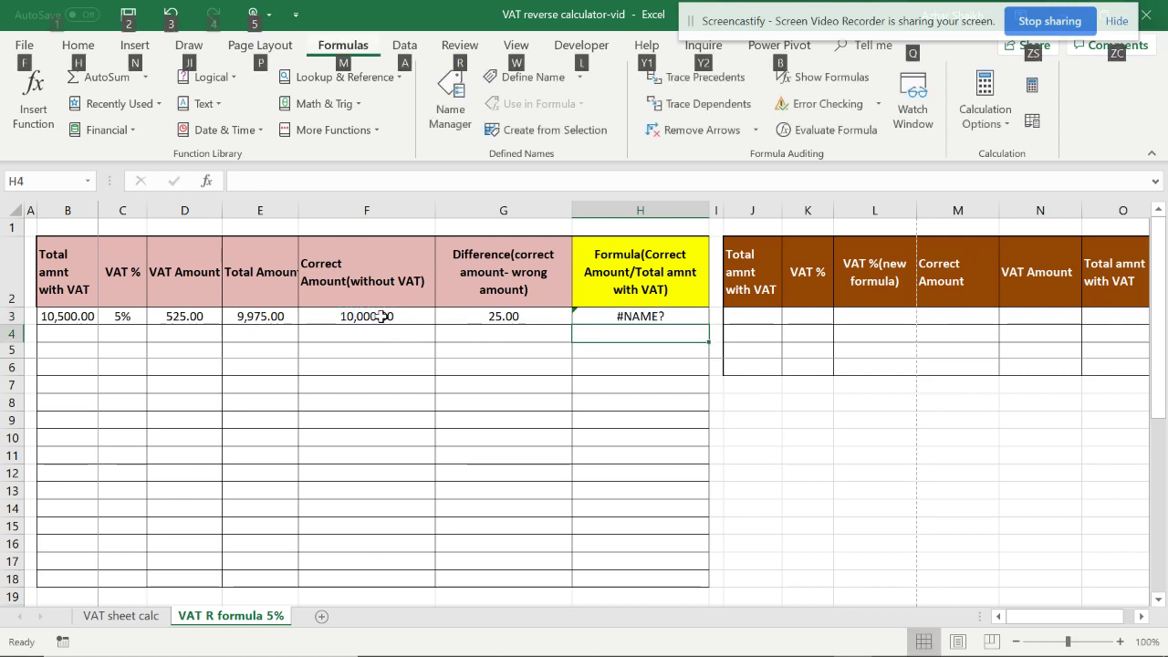
key(Escape)
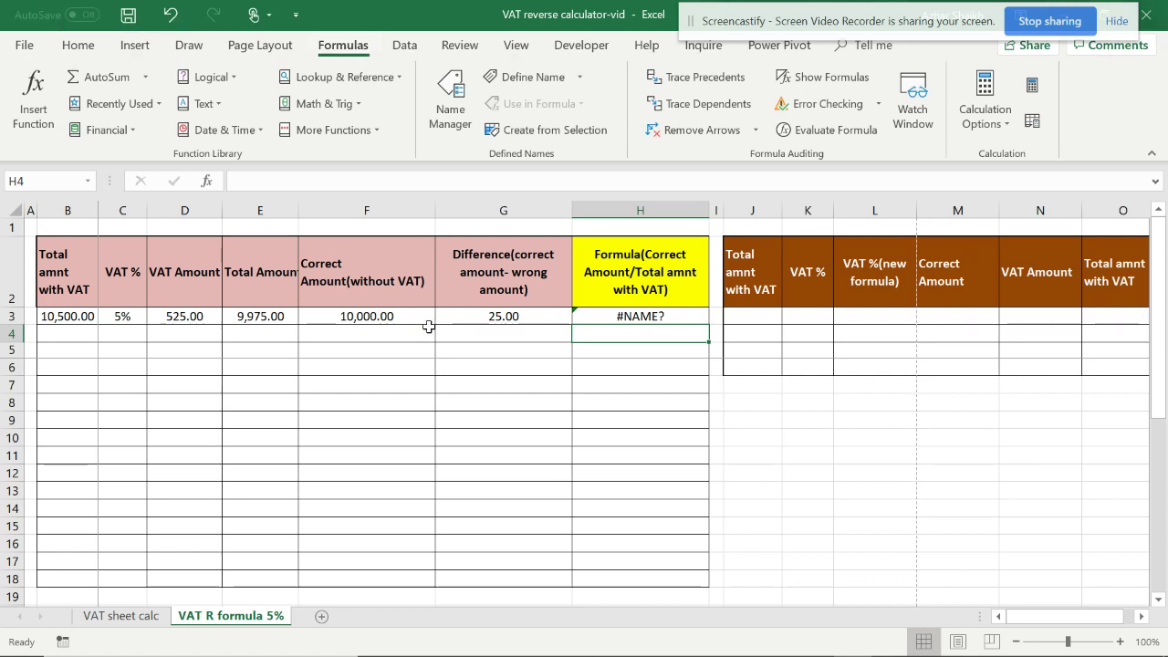
Re-enter H3 as =F3/B3 to fix the #NAME? error, giving the ratio 0.95238095
click(649, 315)
text(=)
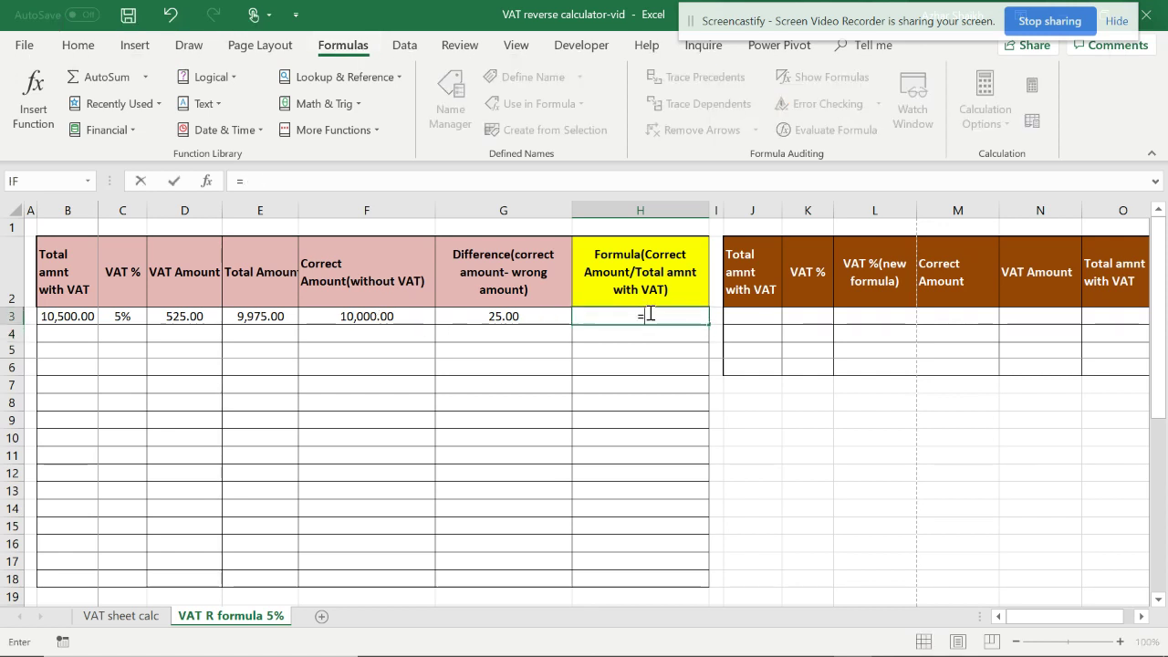
click(383, 317)
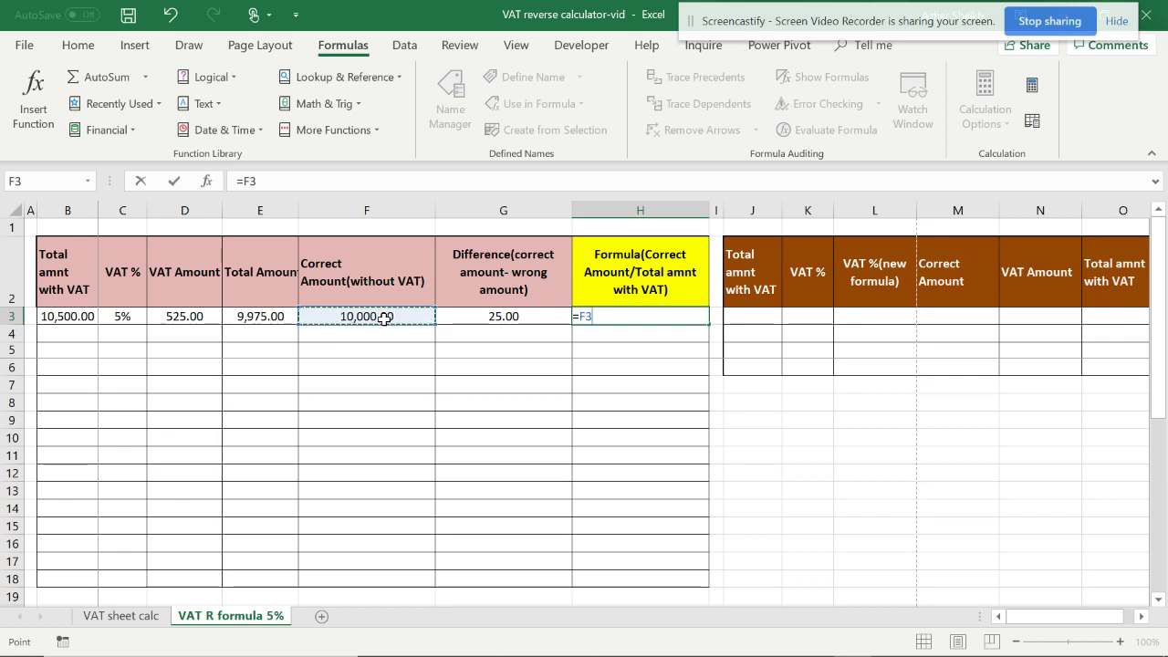
text(/)
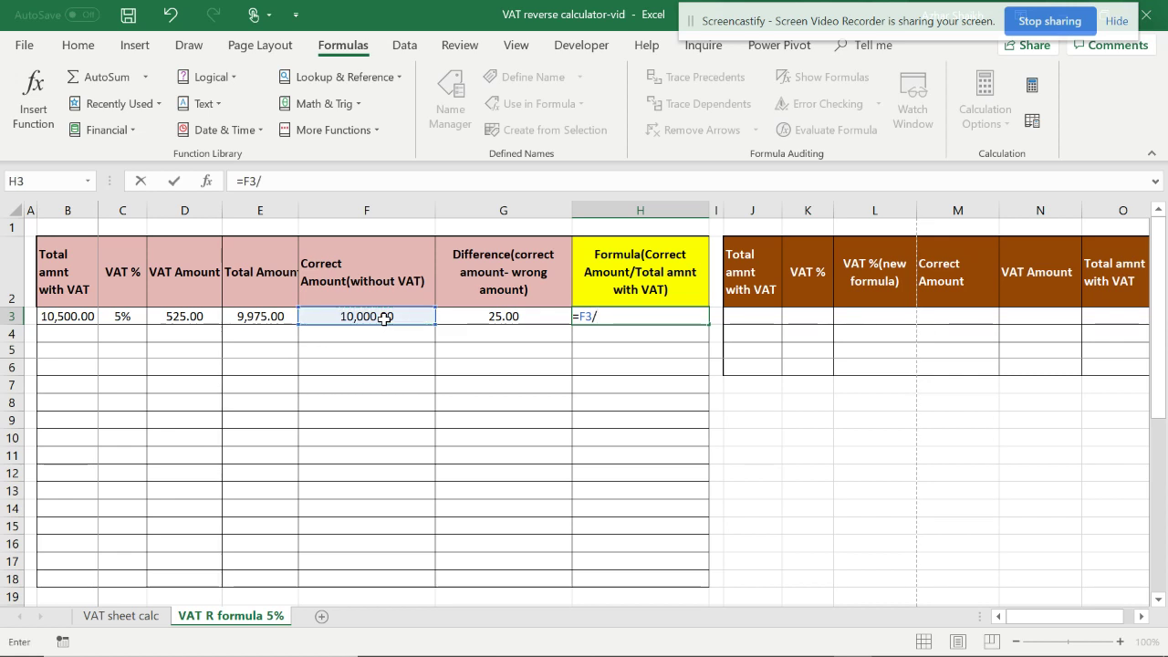
click(80, 317)
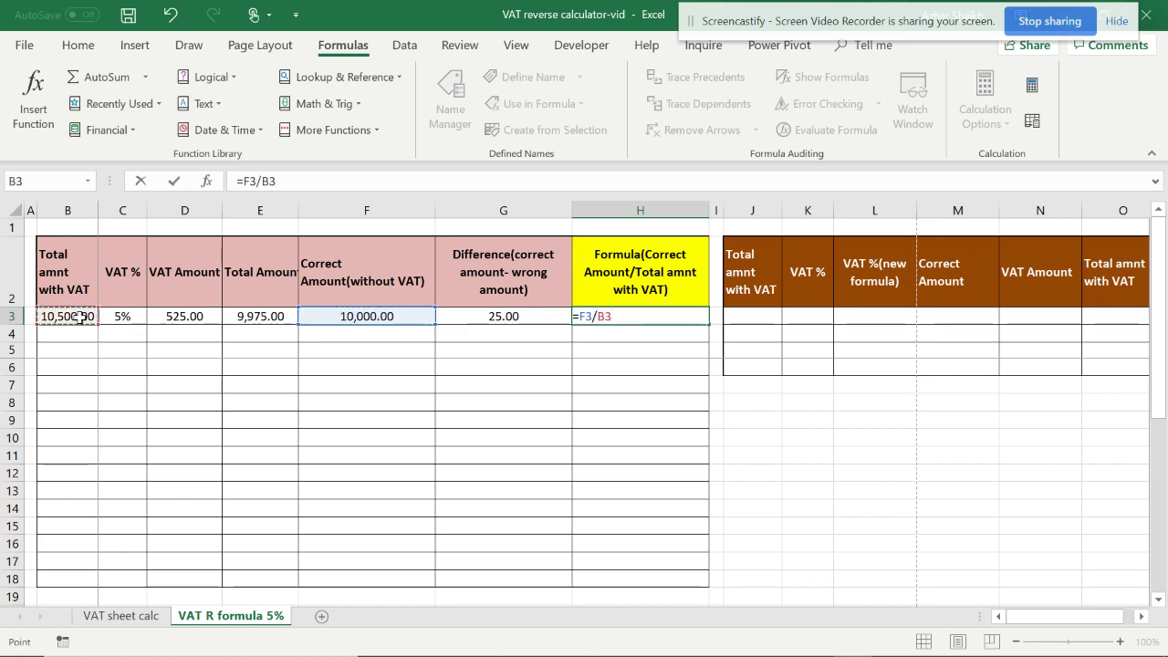
key(Return)
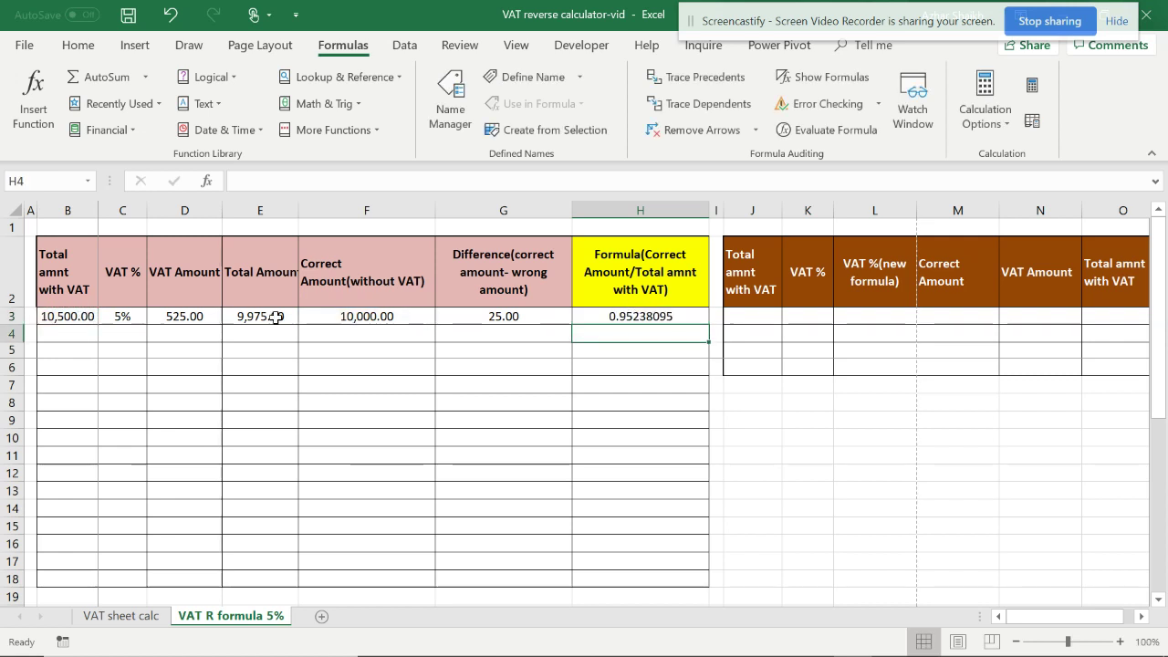
click(597, 316)
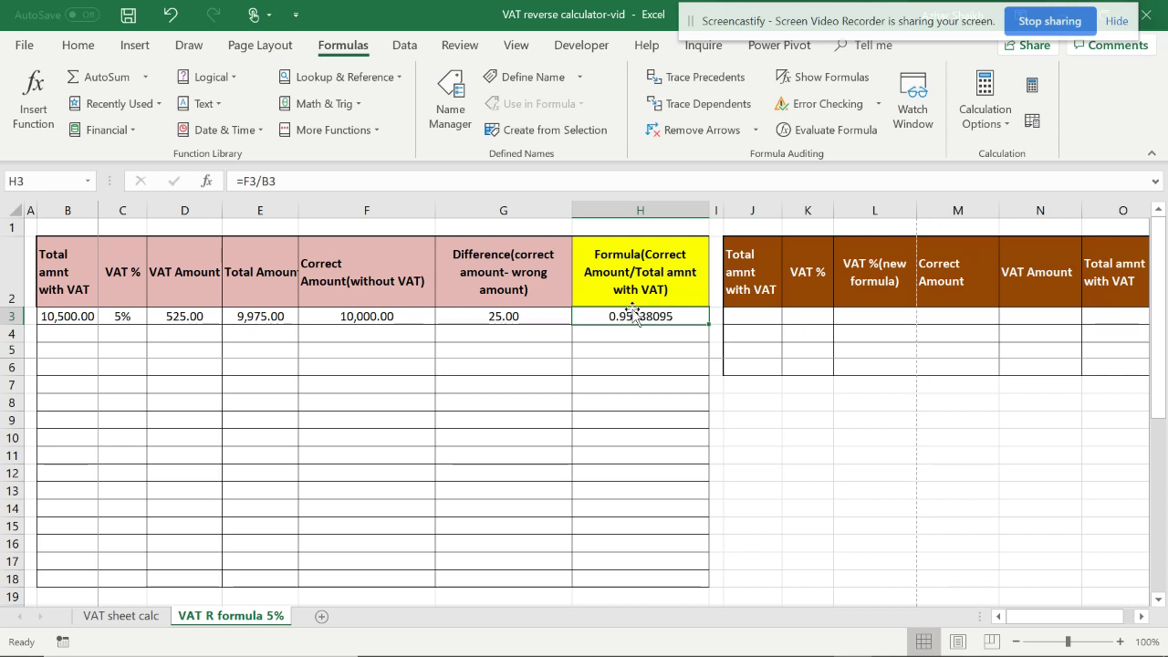
Enter 10500 as the total with VAT in J3 and 5% as the VAT rate in K3
click(748, 313)
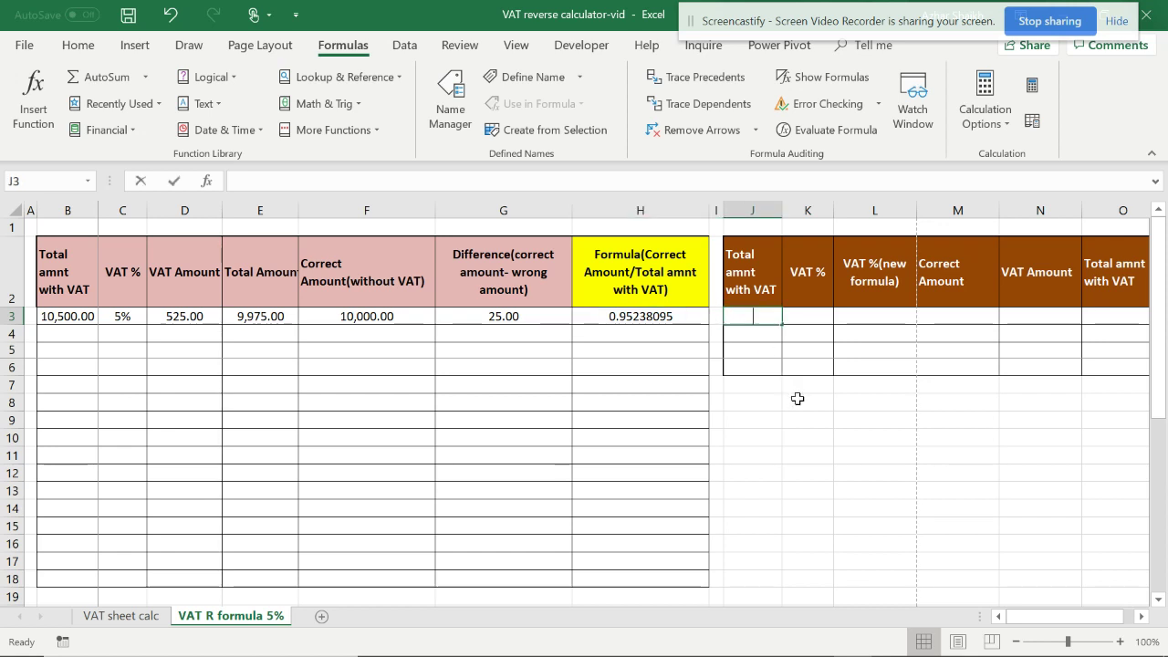
text(1050)
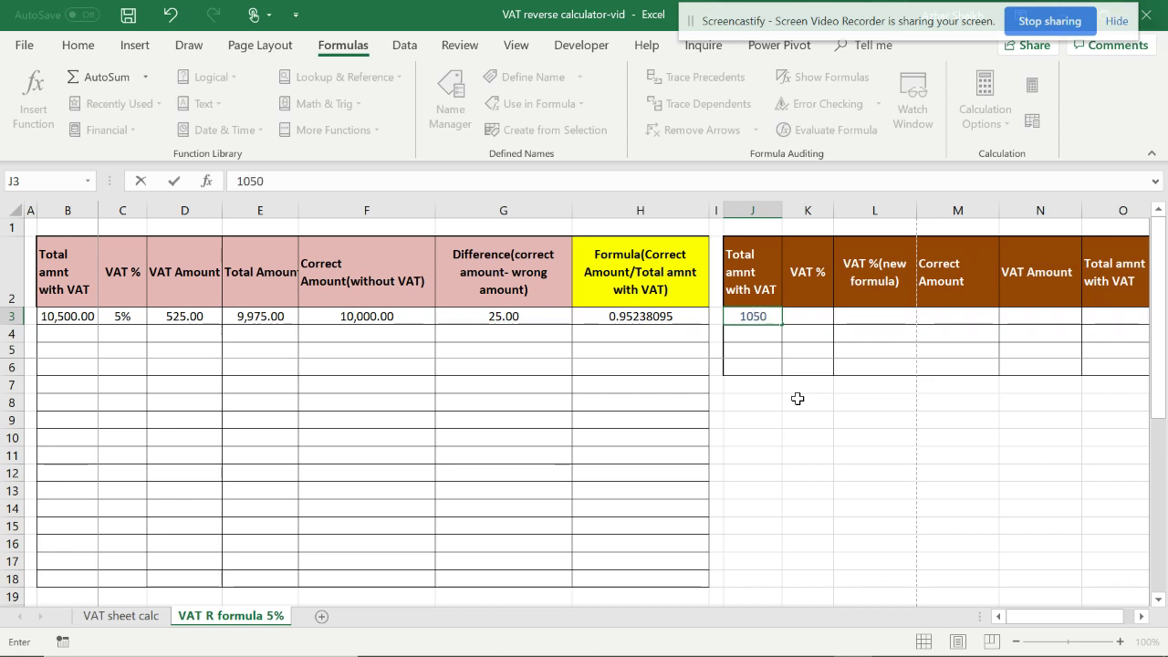
text(0)
click(817, 322)
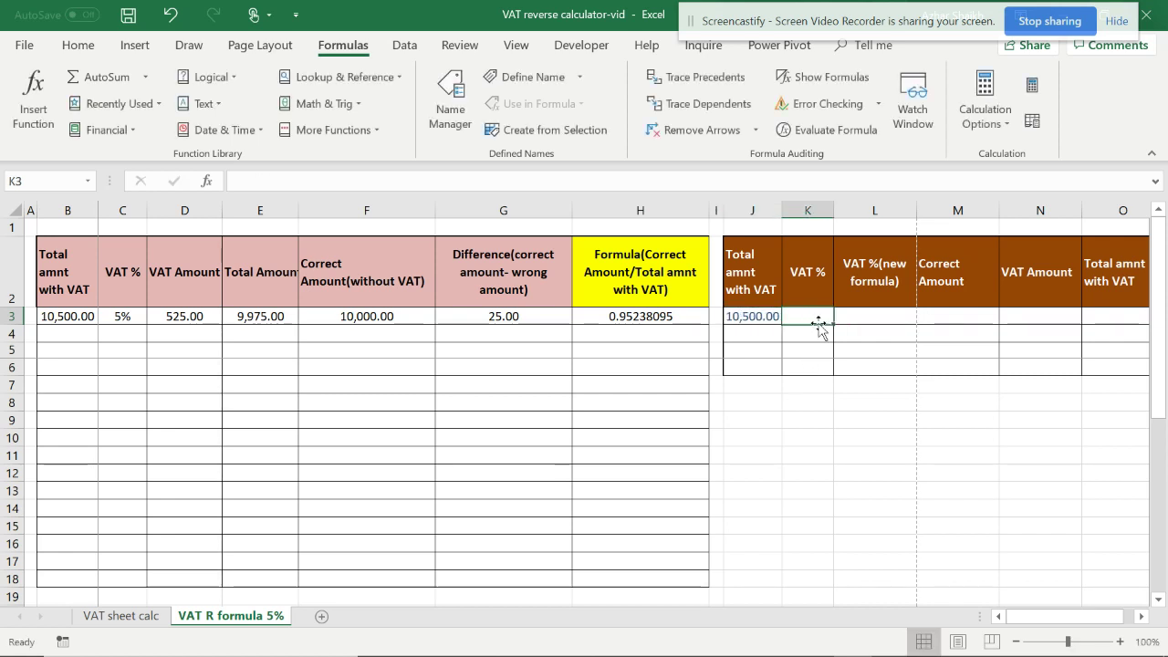
text(5%)
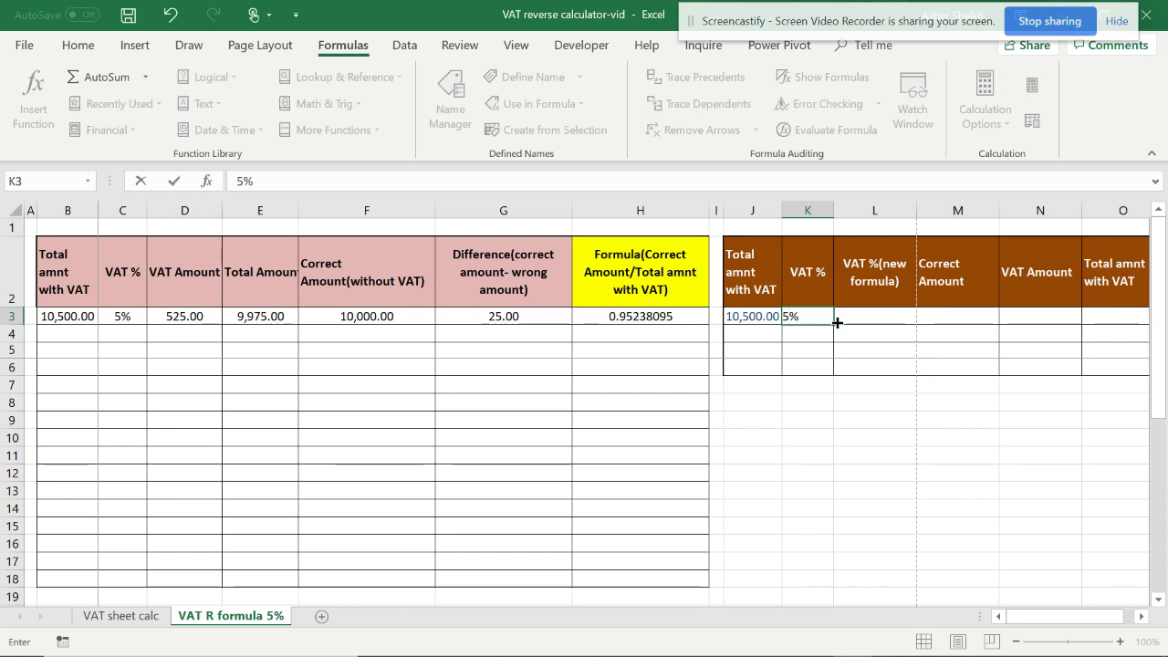
click(860, 317)
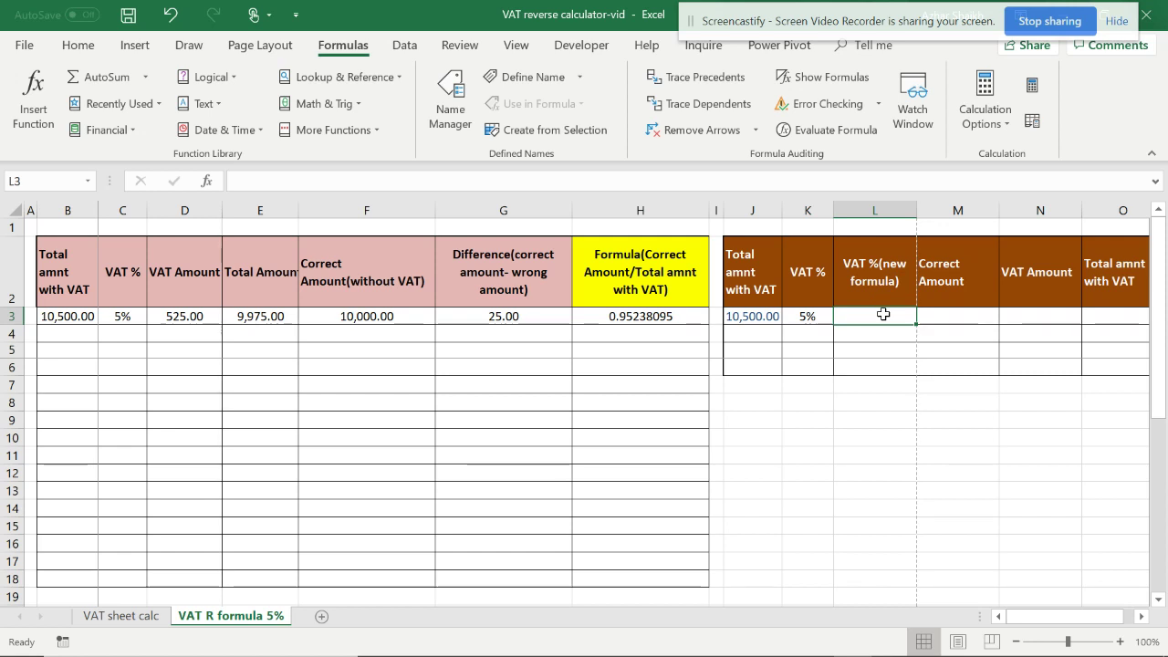
Copy the H3 ratio and paste it into L3 as the plain value 0.95238
click(645, 317)
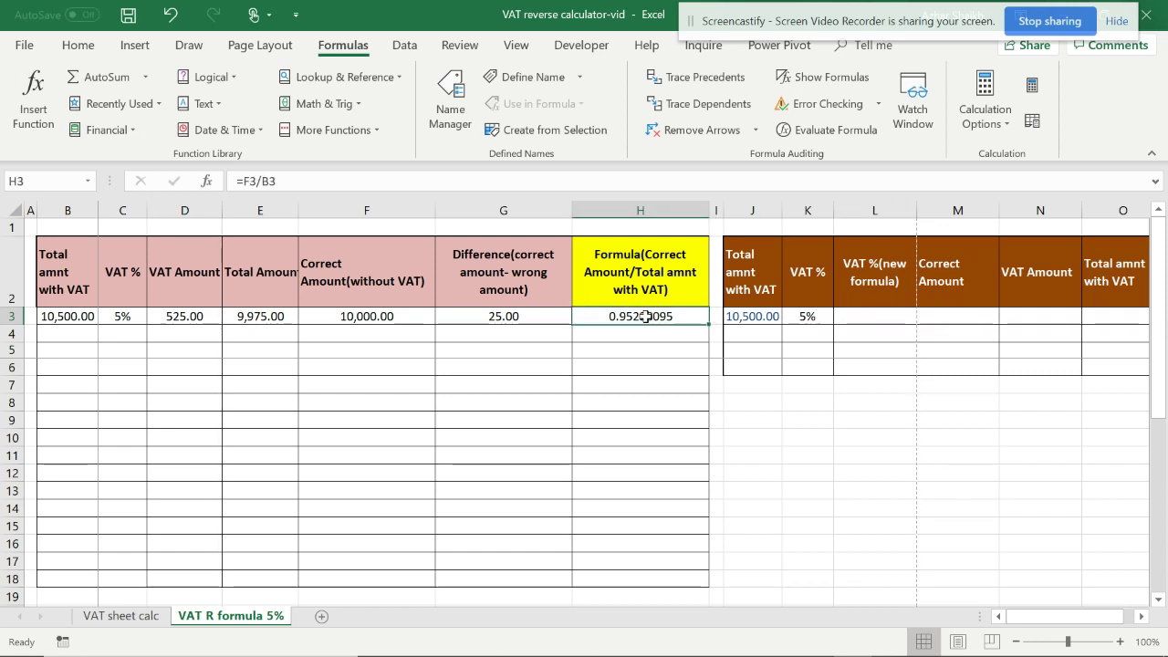
right_click(645, 317)
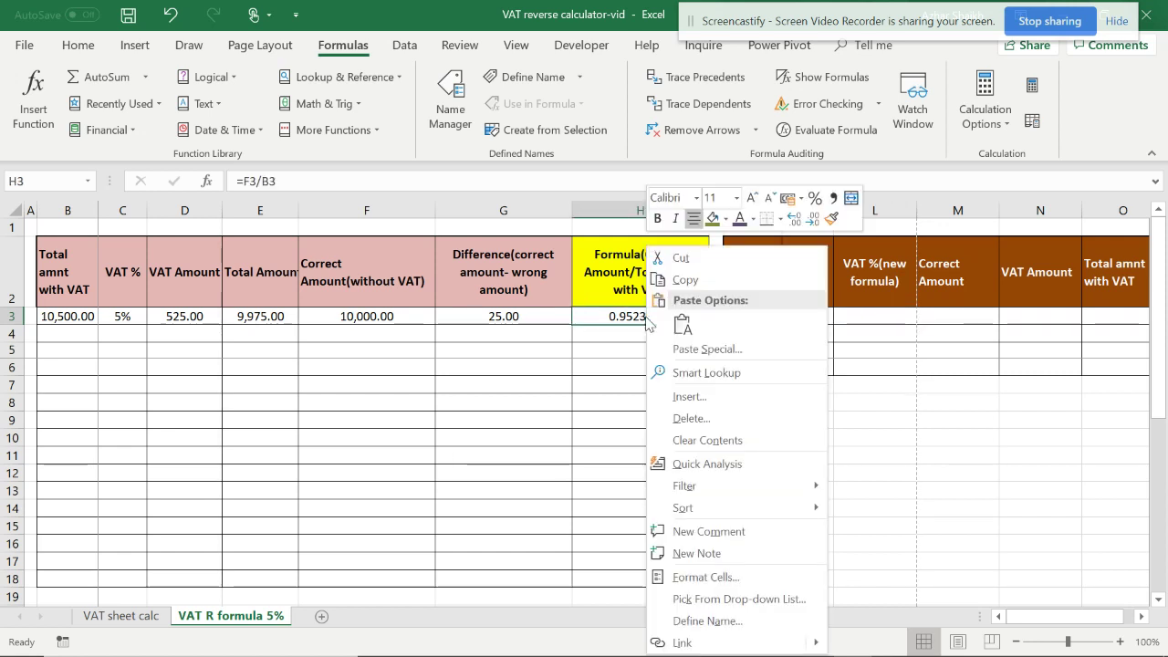
click(685, 277)
click(845, 315)
right_click(846, 313)
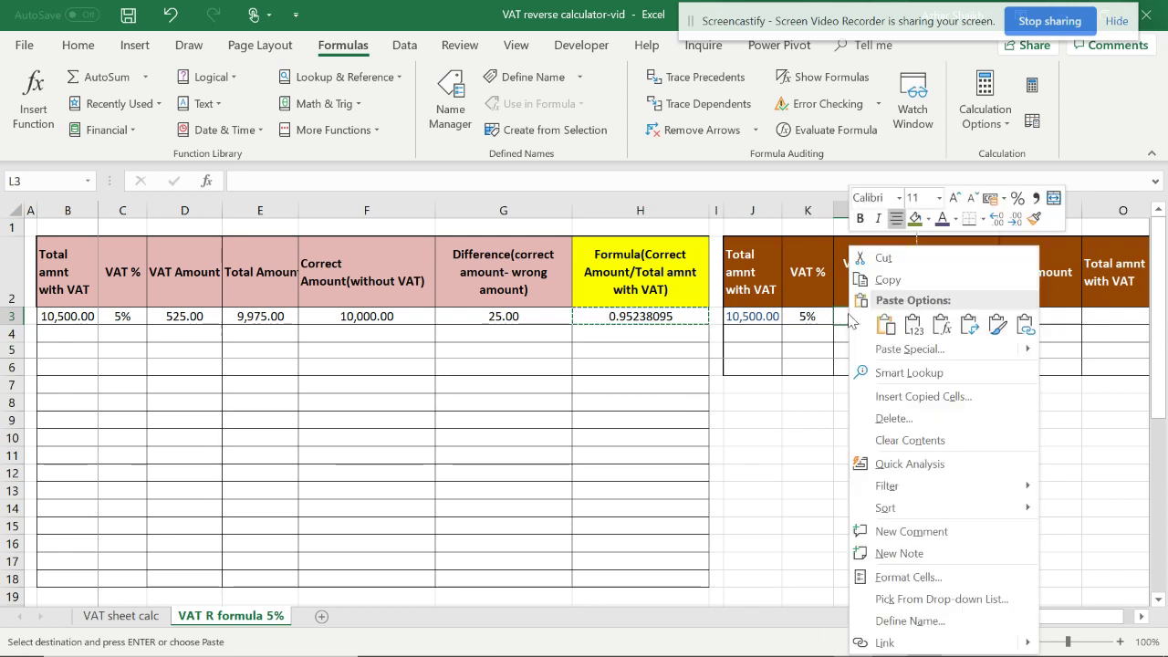
click(913, 325)
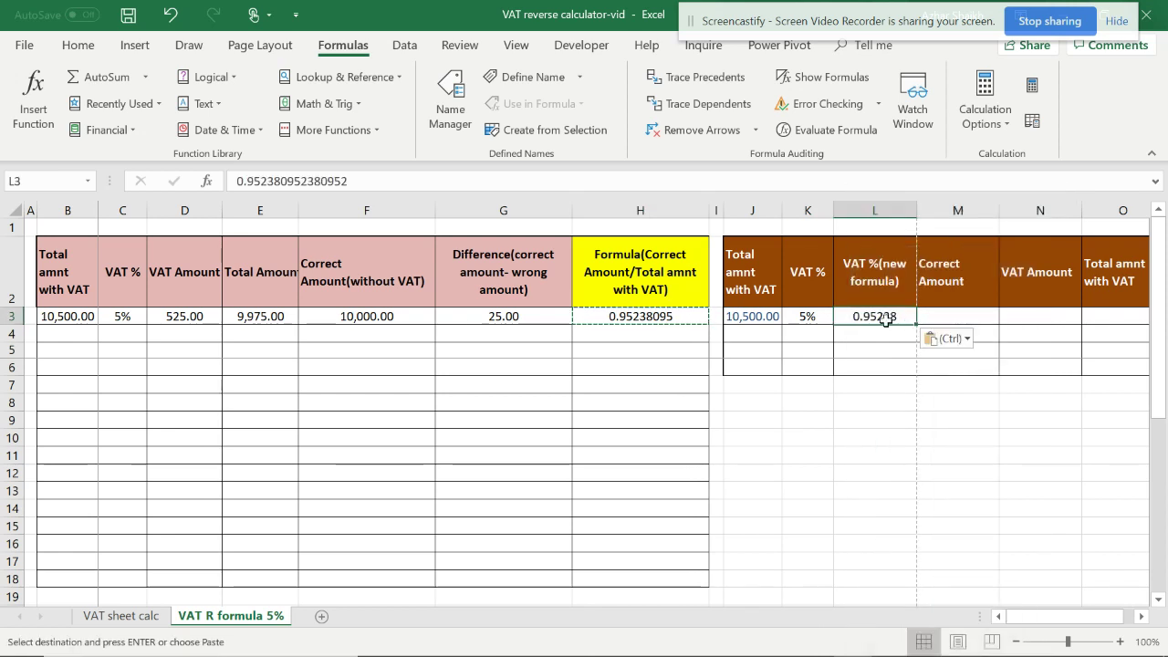
click(944, 316)
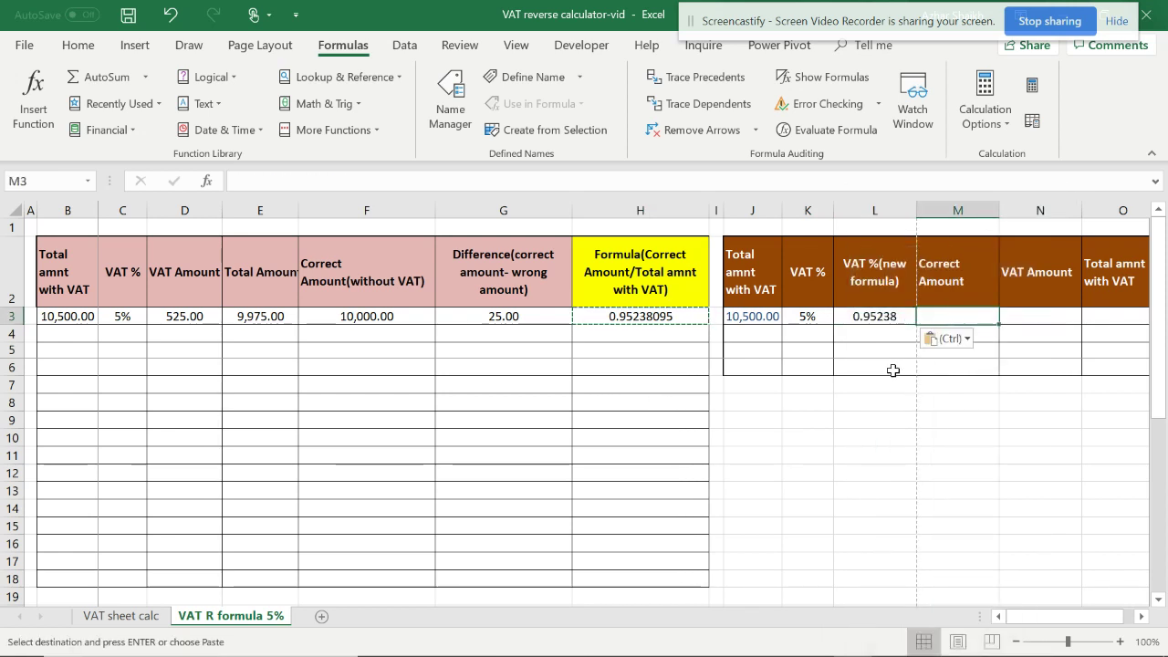
key(Escape)
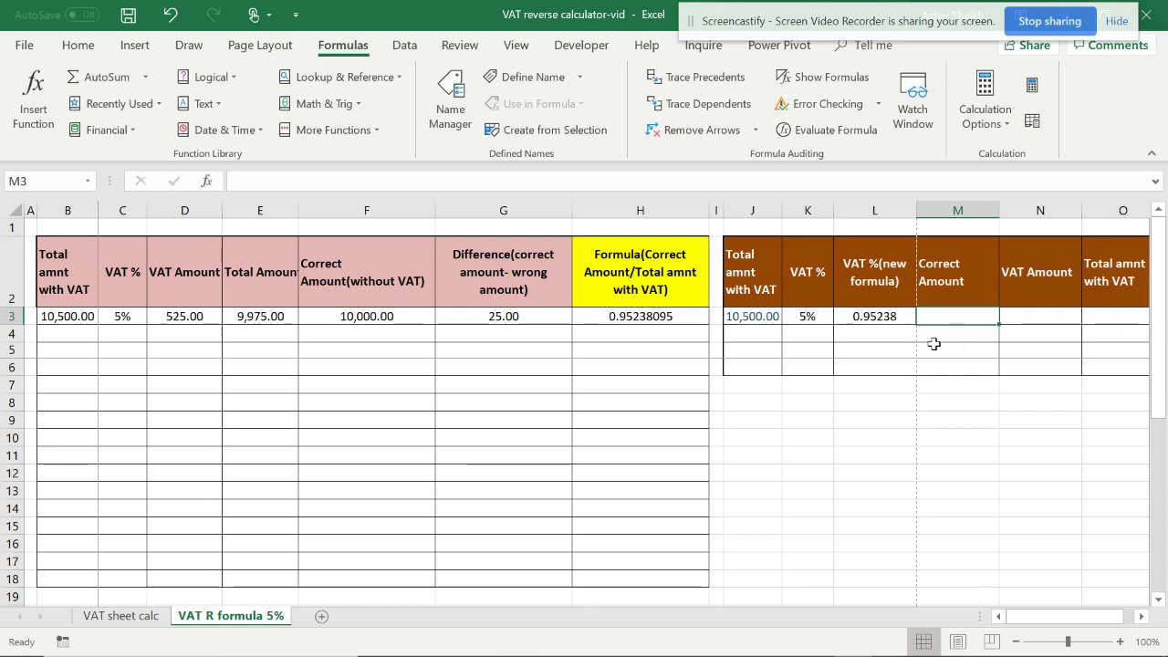
Enter =J3*L3 in M3 so the correct amount shows 10,000.00
text(=)
click(750, 314)
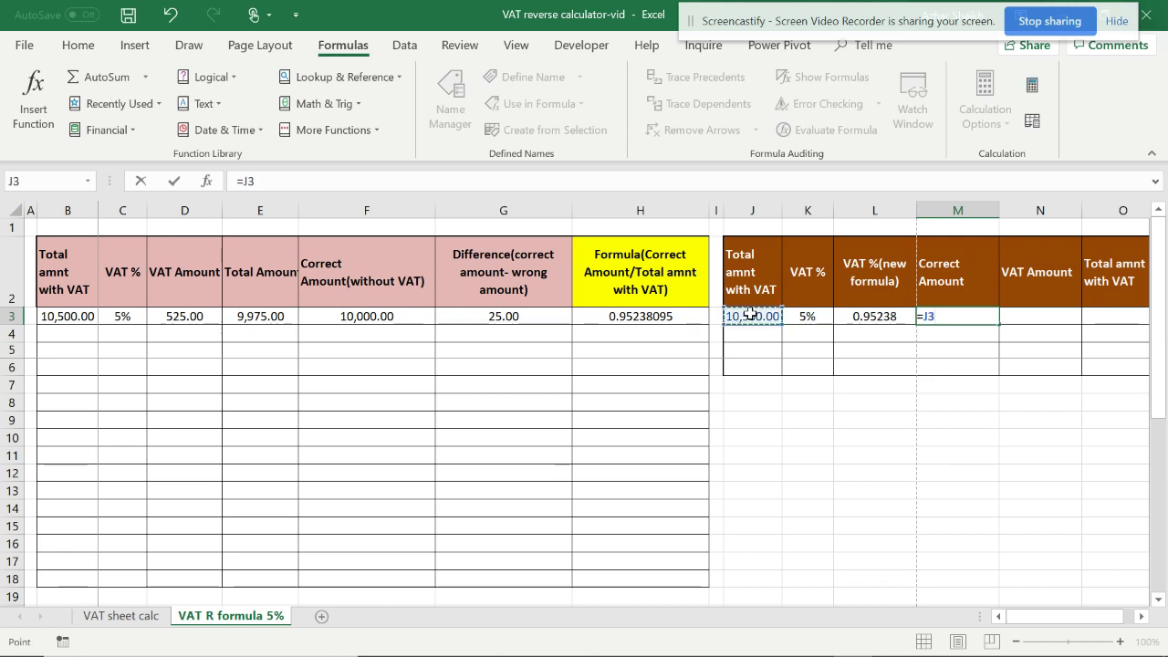
text(*)
click(862, 317)
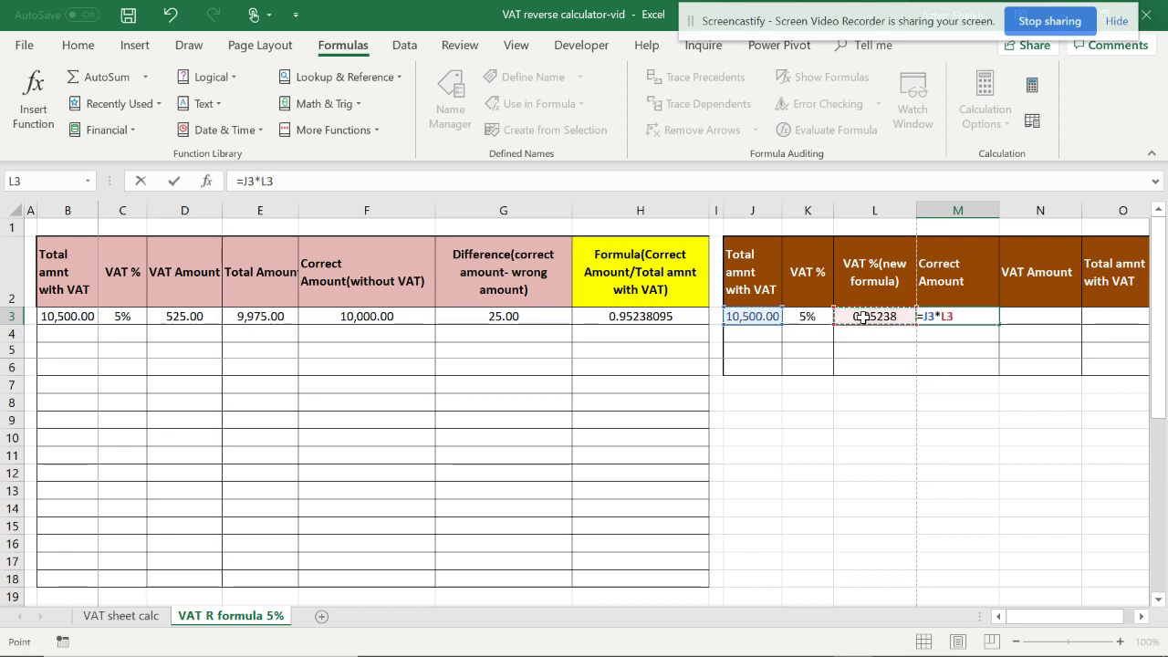
key(Return)
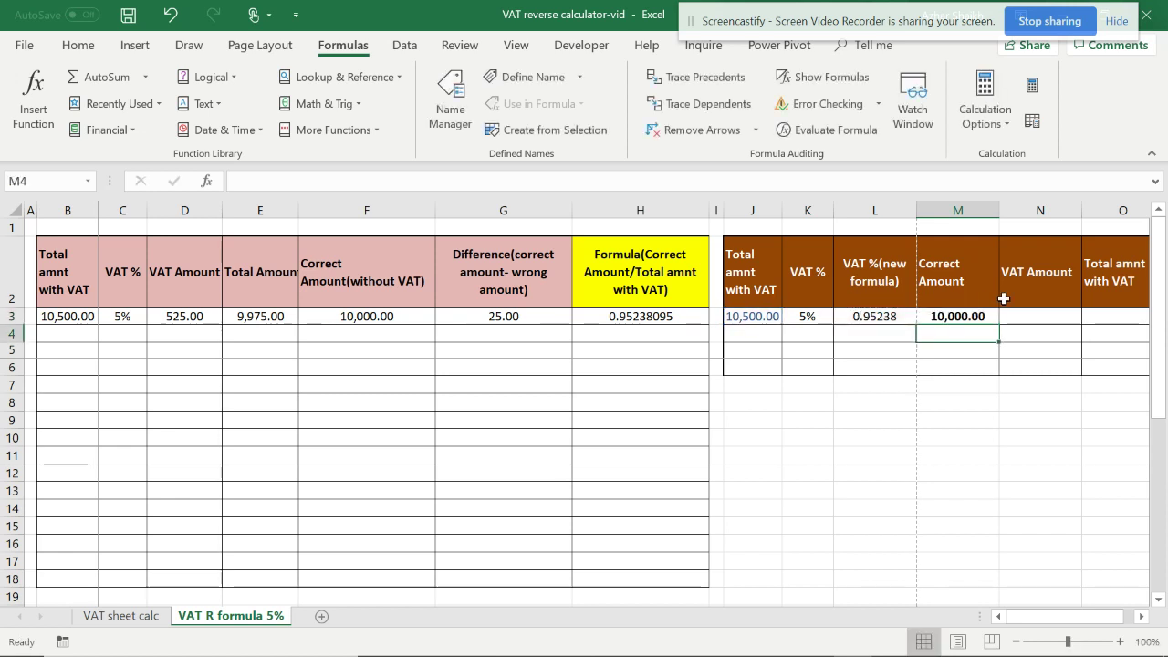
click(964, 317)
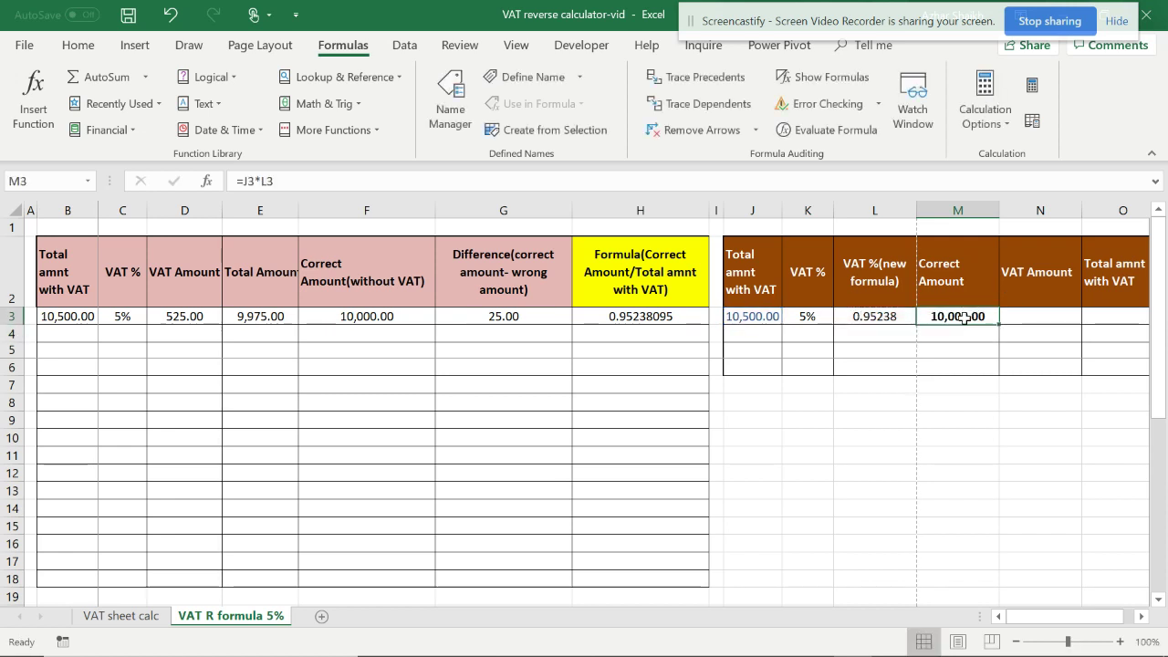
click(1037, 317)
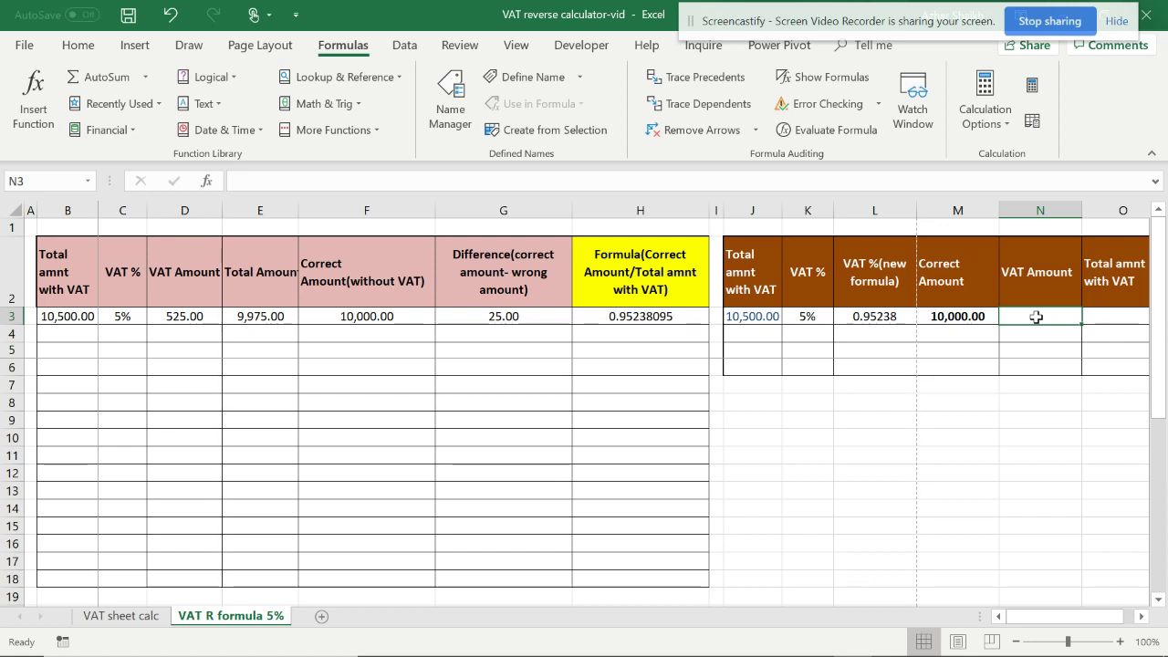
Enter =M3*K3 in N3 for a VAT amount of 500.00
text(=)
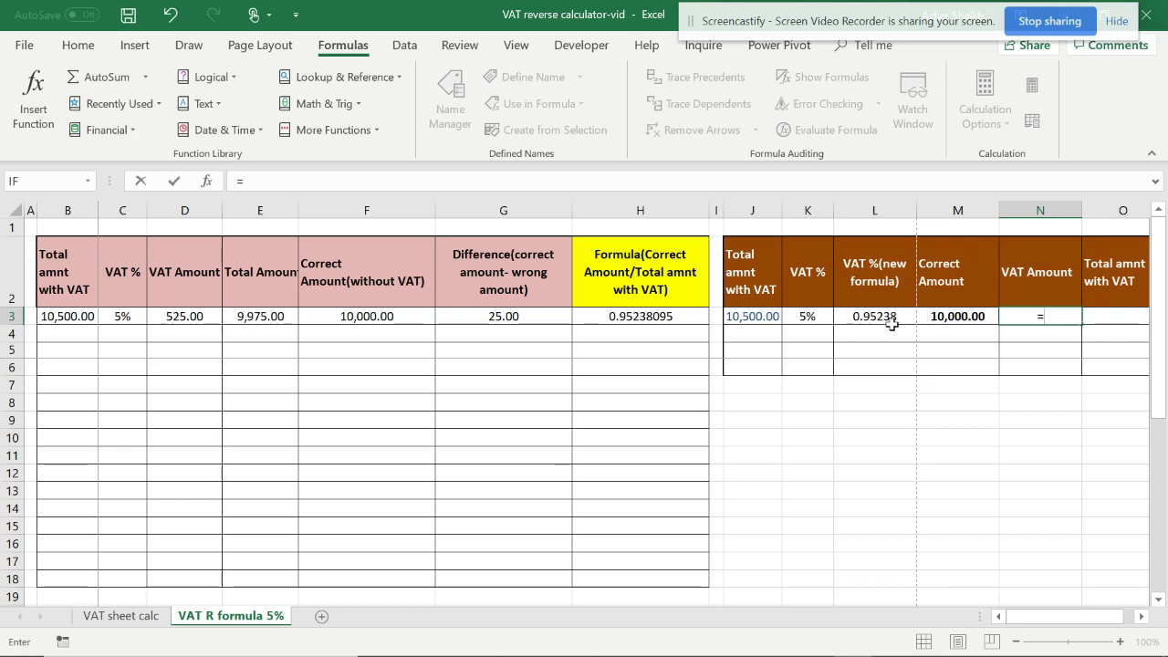
click(949, 318)
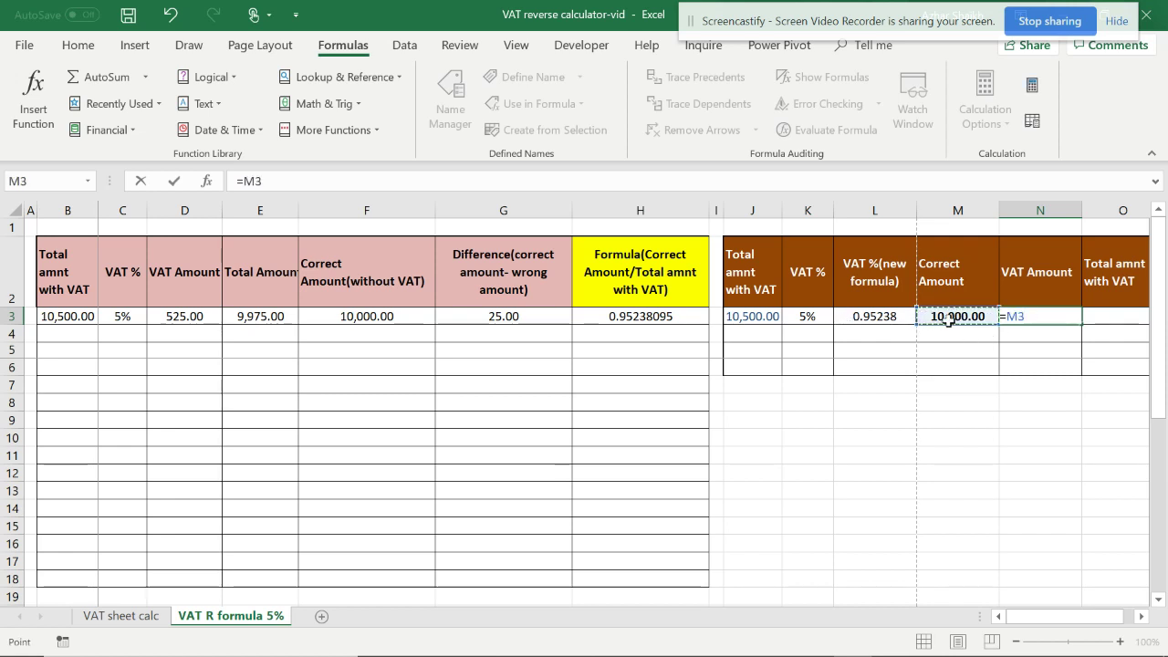
text(*)
click(810, 316)
key(Return)
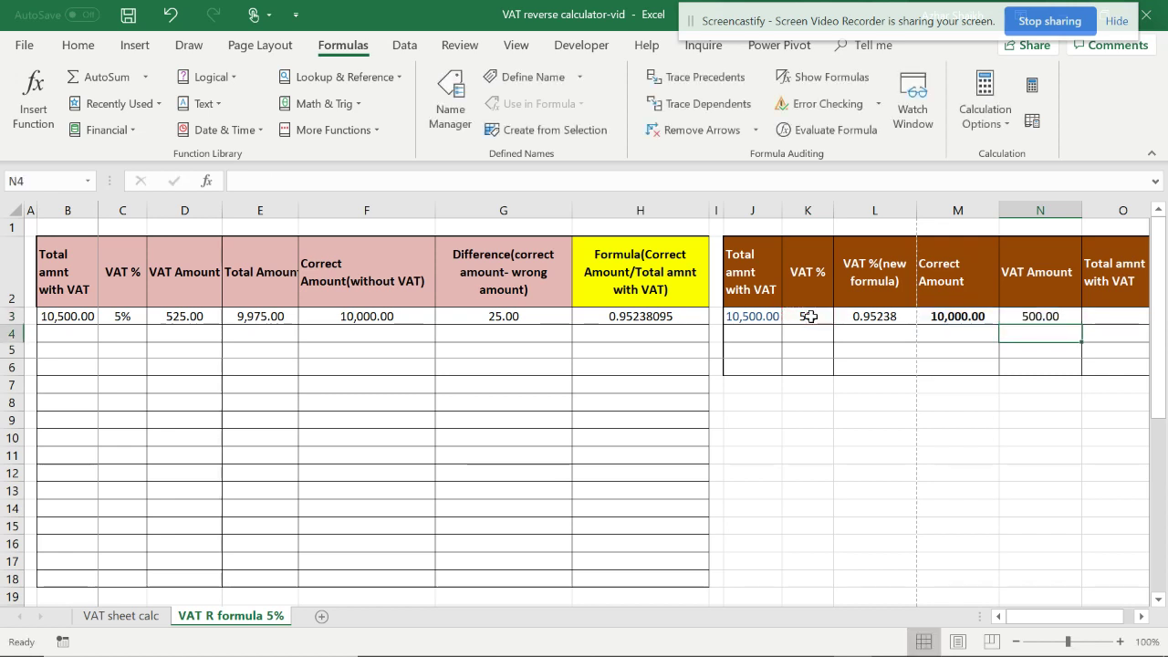
Enter =M3+N3 in O3 for a total with VAT of 10,500.00
click(1101, 314)
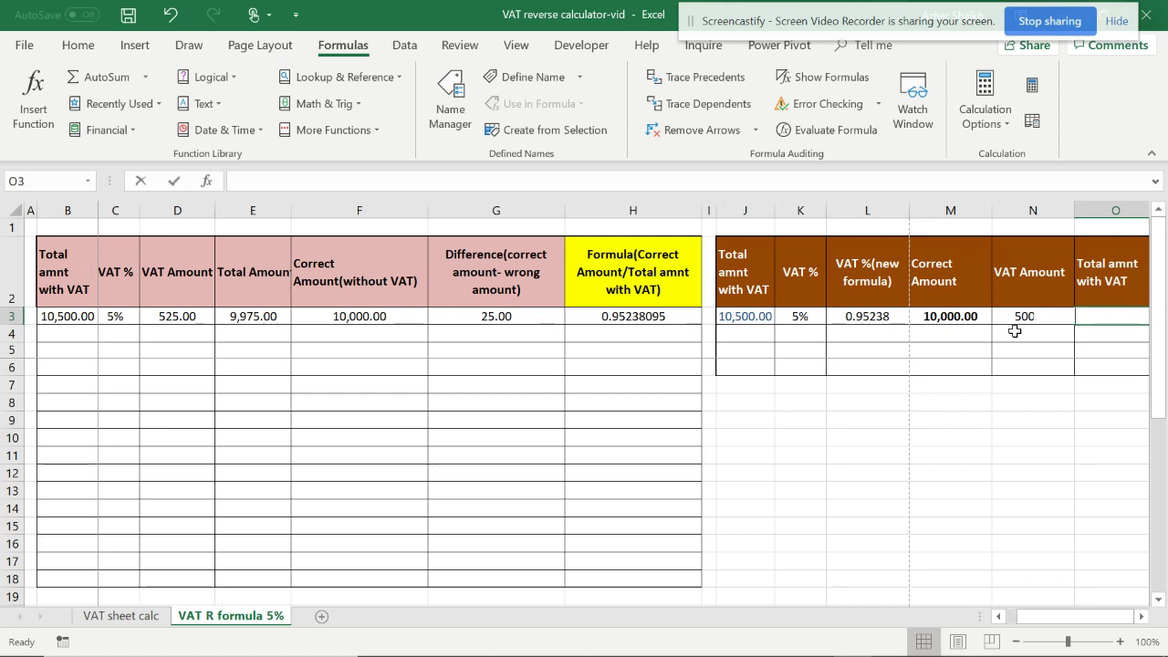
text(=)
click(908, 316)
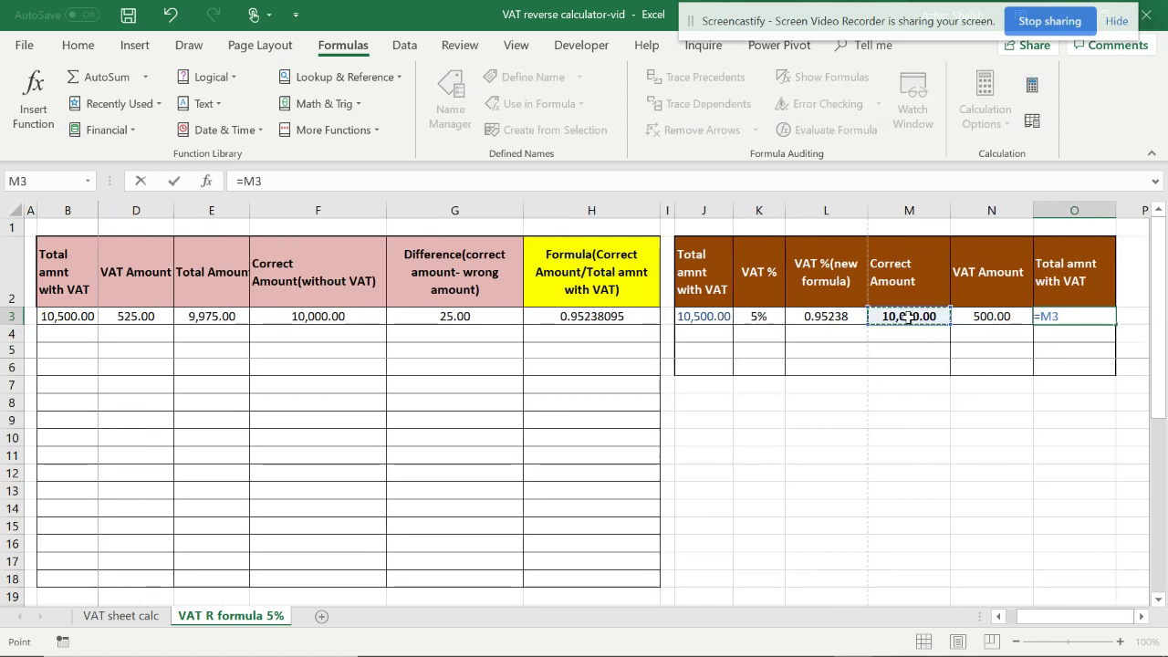
text(+)
click(990, 317)
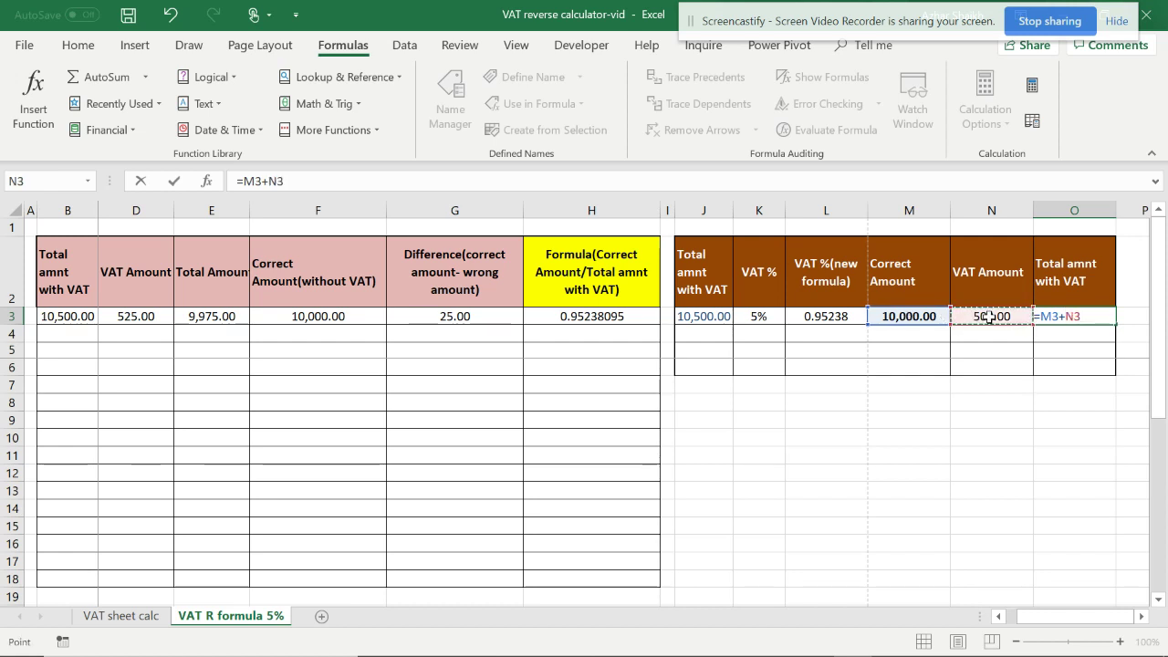
key(Return)
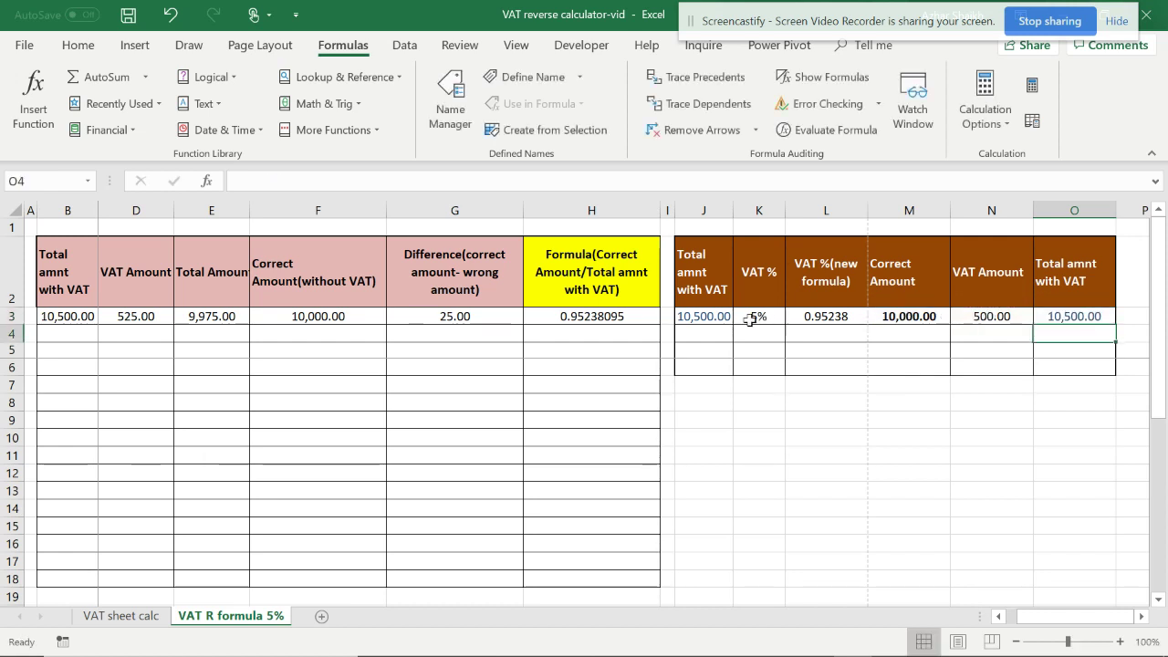
click(594, 313)
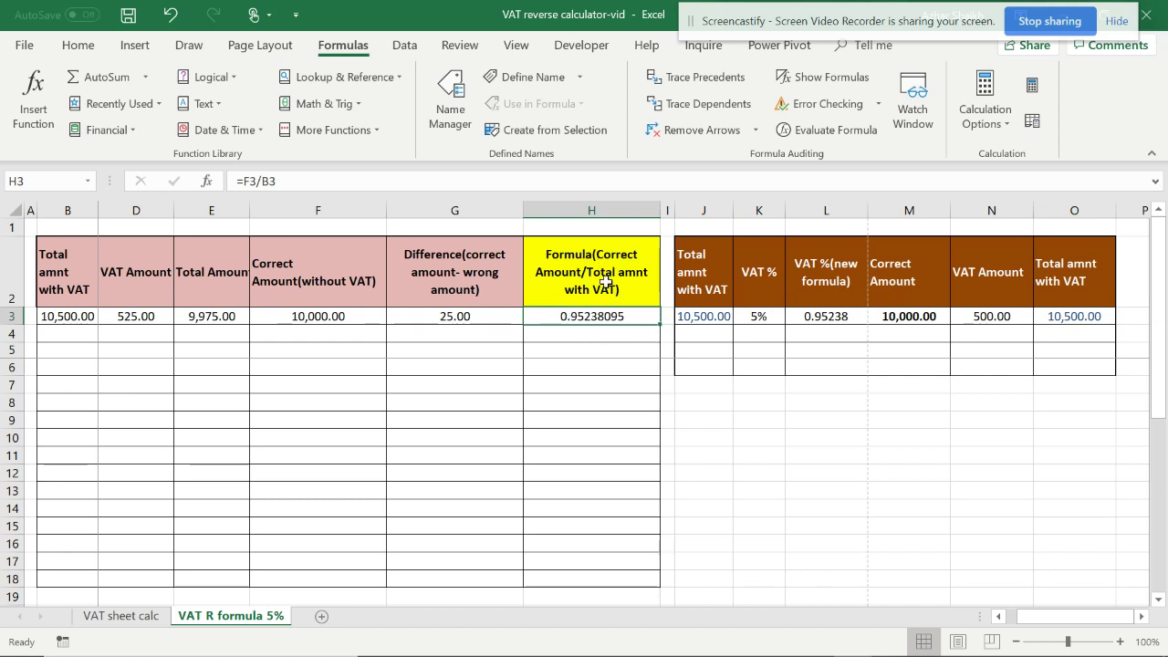
Copy 10,500.00 from B3 into B4 and change it to 10,600, then select B3:B4 as the series start
click(333, 316)
click(600, 318)
click(81, 317)
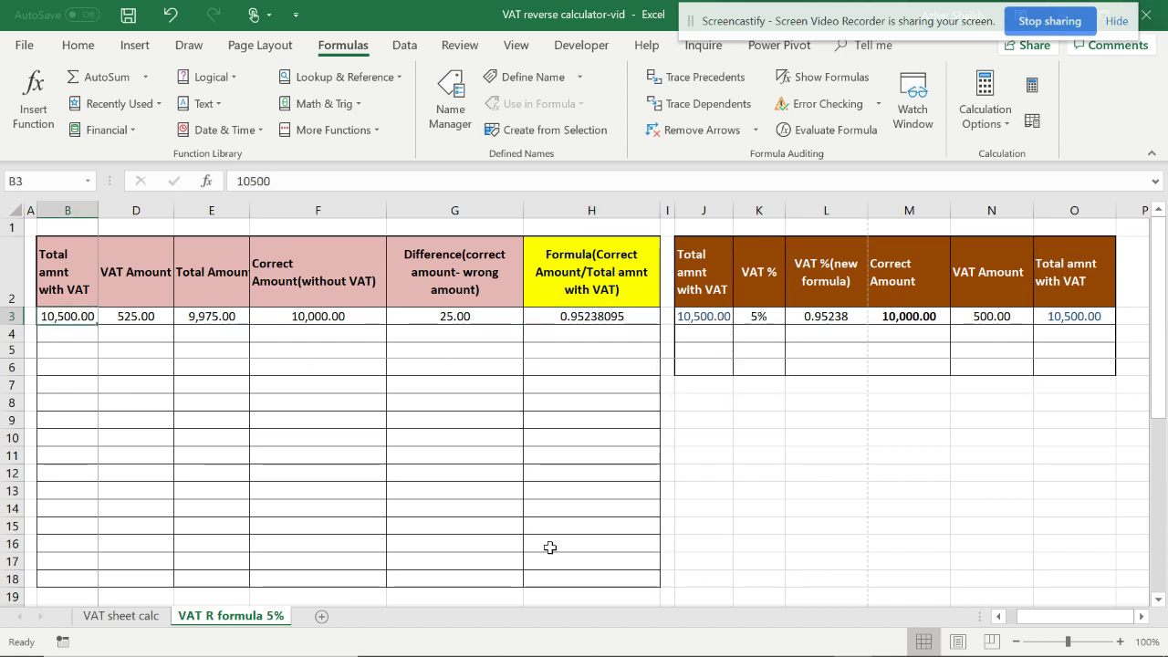
drag(1031, 620, 999, 626)
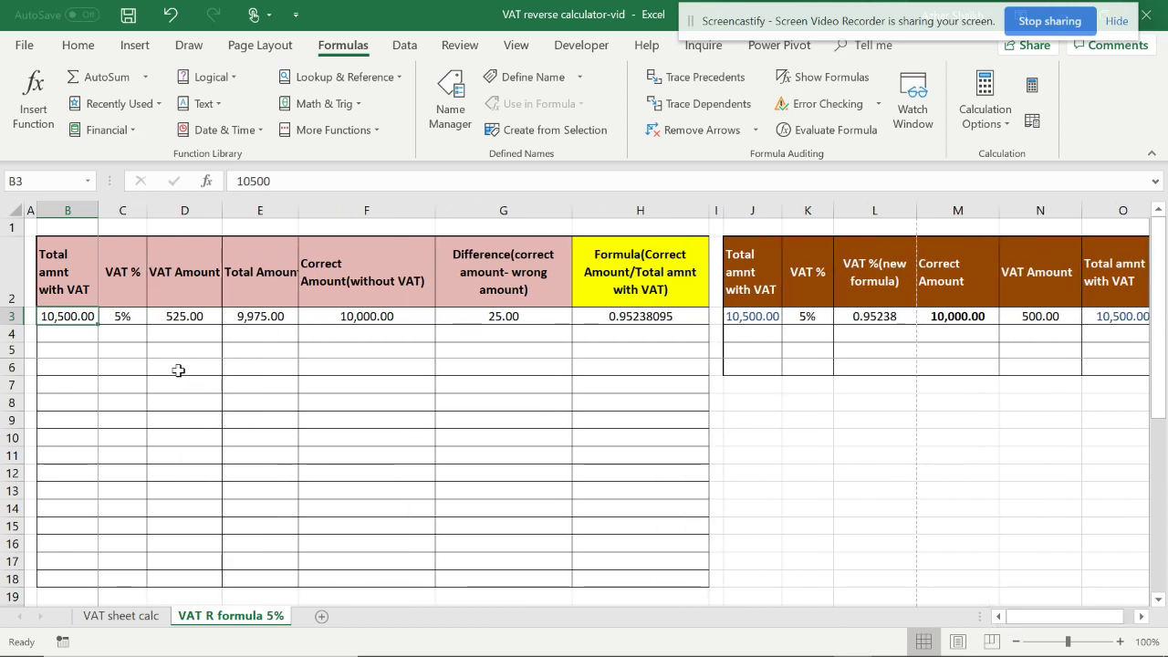
mouse_move(97, 324)
mouse_down()
mouse_move(94, 383)
mouse_move(80, 335)
mouse_up()
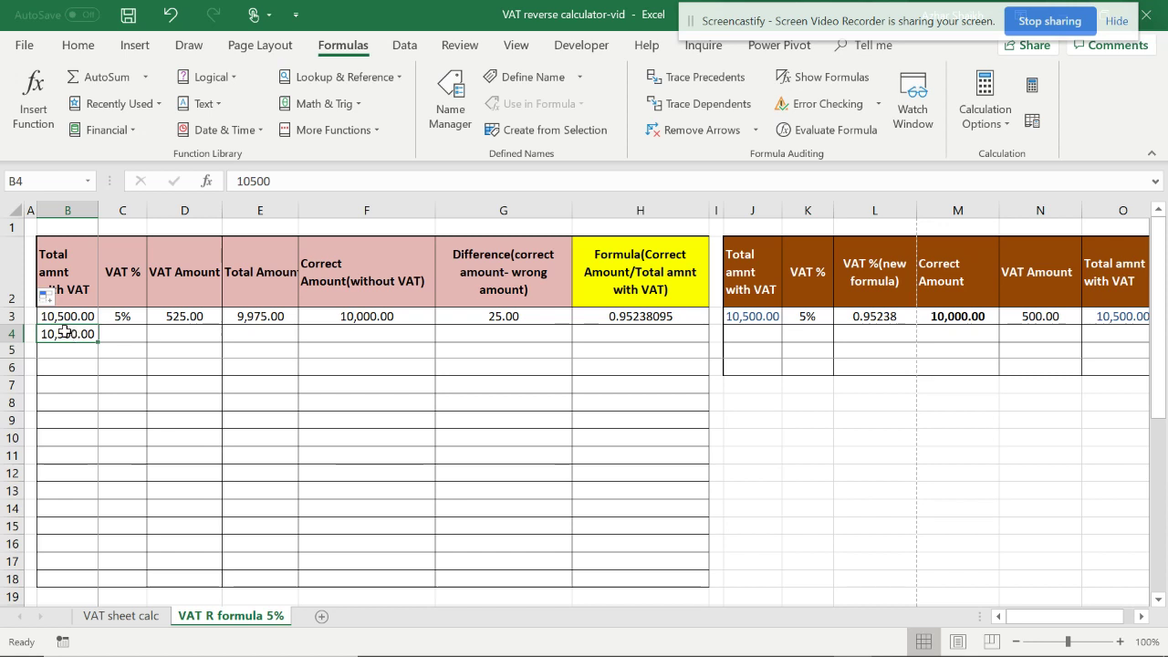
double_click(80, 335)
key(Delete)
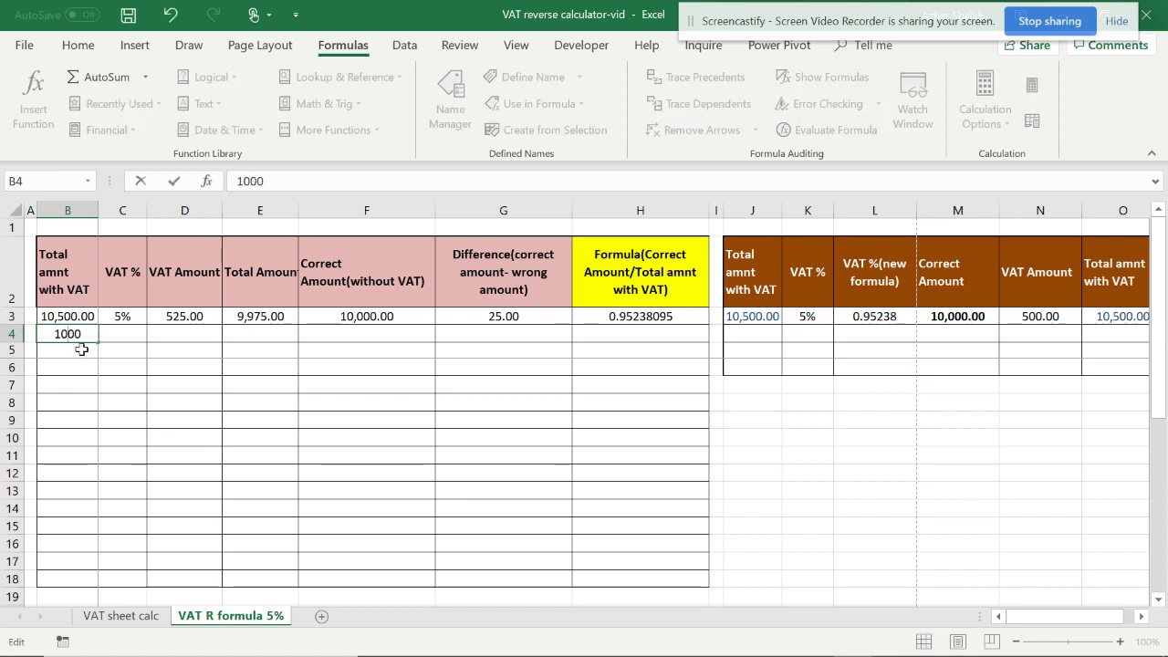
text(6)
click(94, 337)
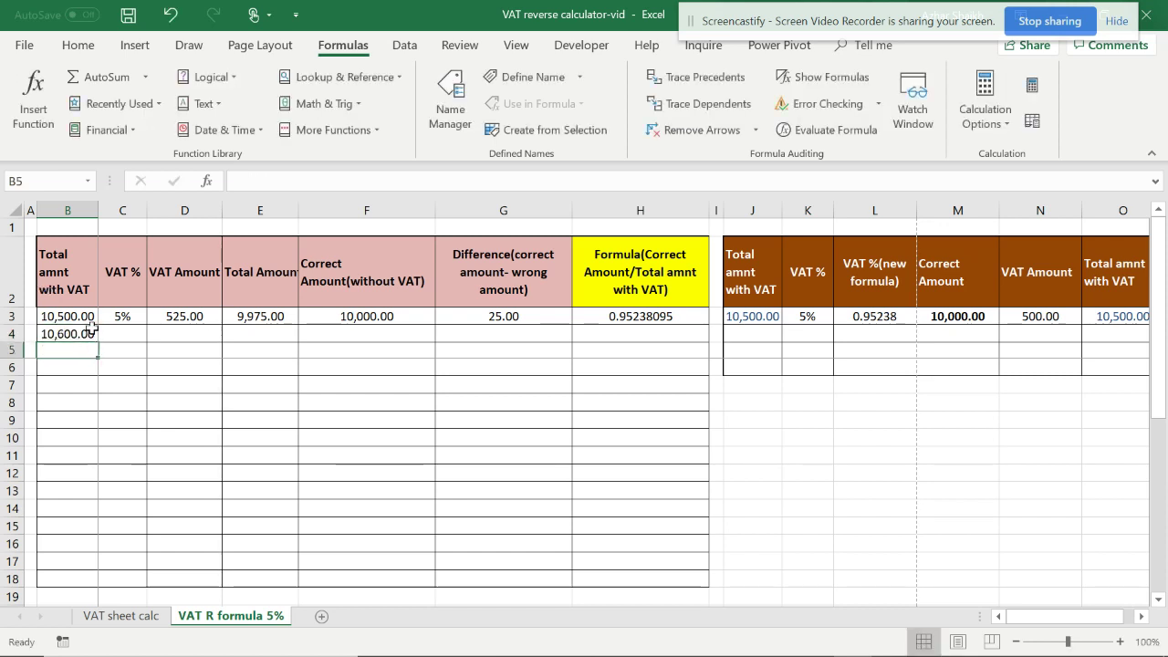
mouse_move(97, 343)
mouse_down()
mouse_move(84, 539)
mouse_move(100, 367)
mouse_move(91, 352)
mouse_up()
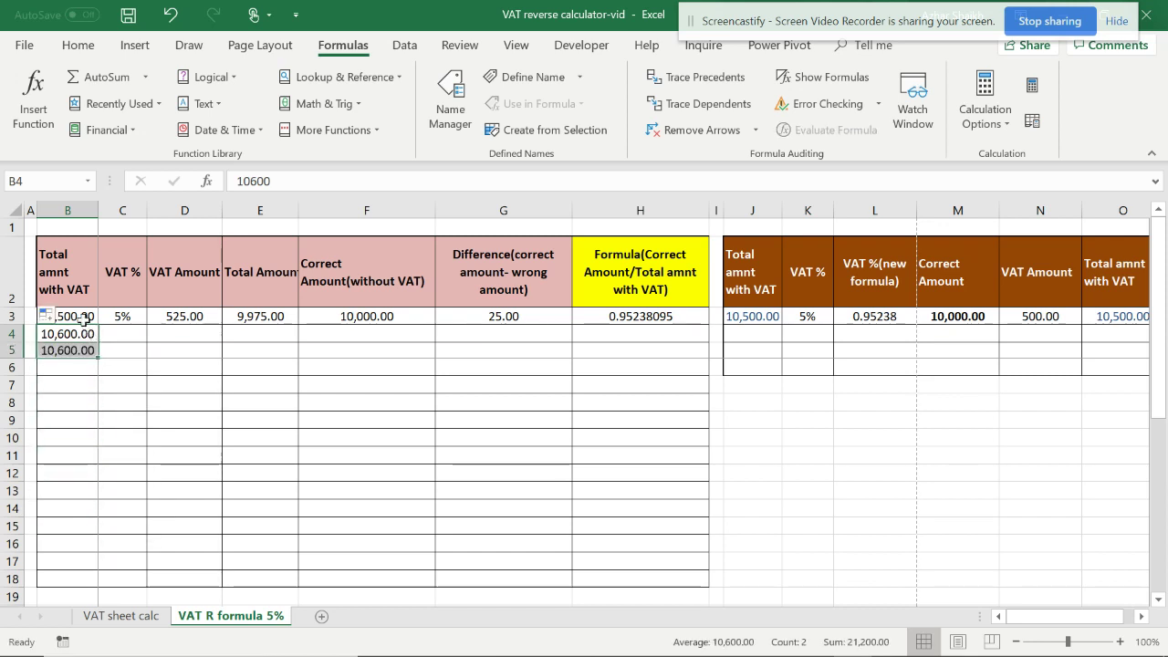
drag(58, 315, 79, 588)
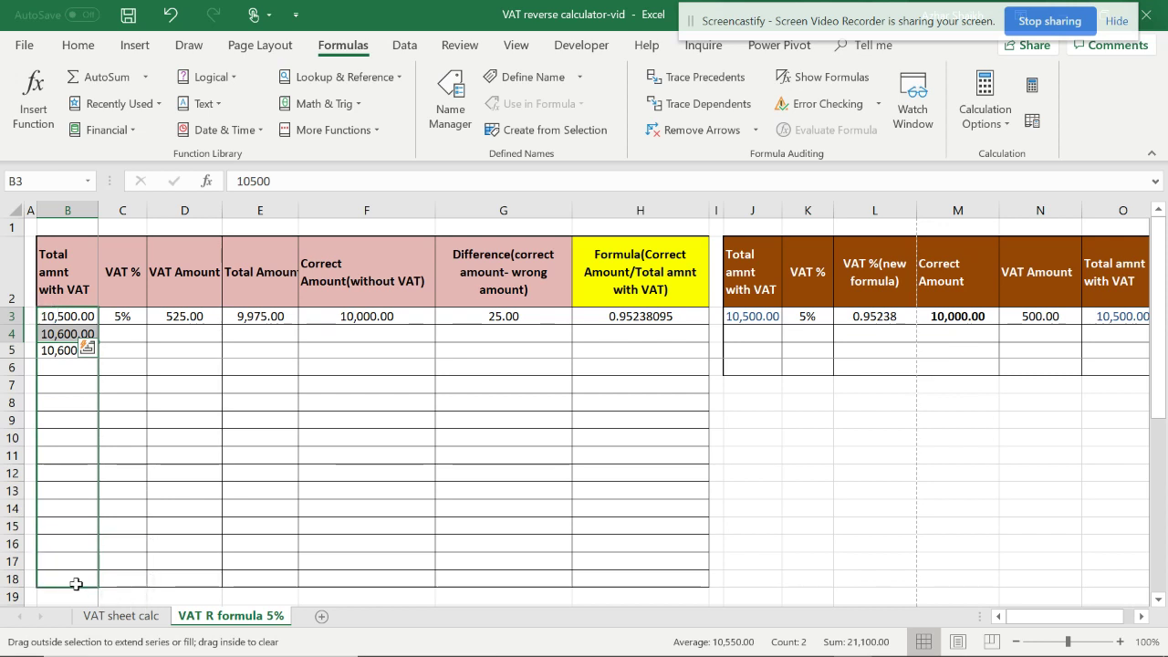
Fill 5% down the VAT % column and the D–F formulas down to row 18
drag(129, 324, 117, 574)
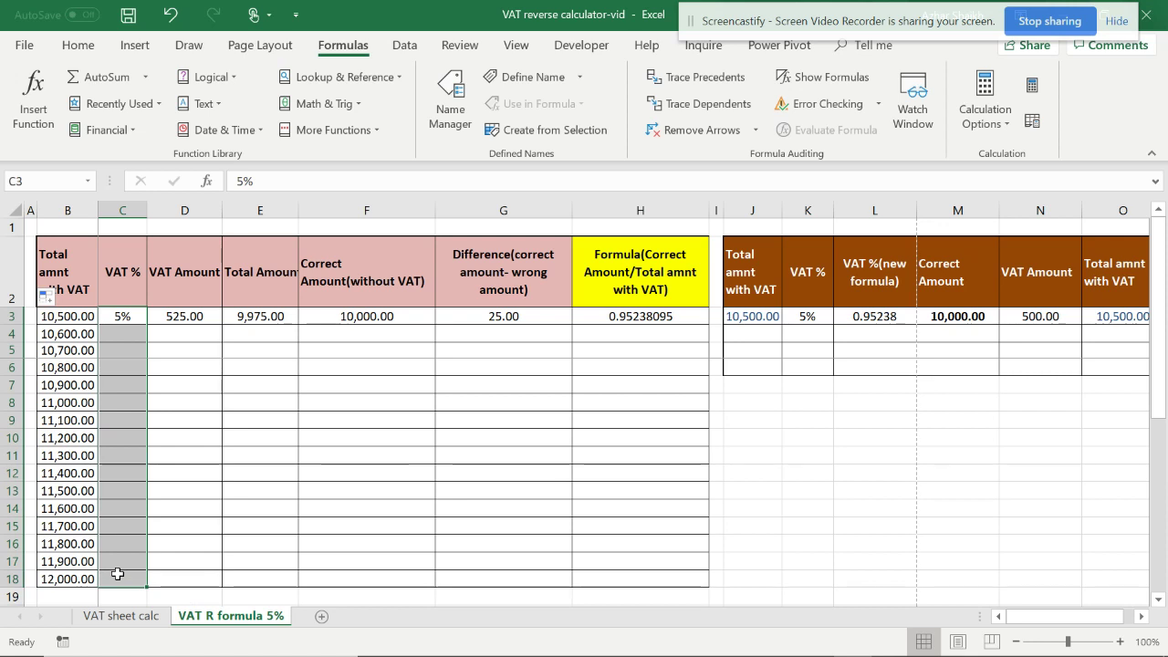
key(ctrl+d)
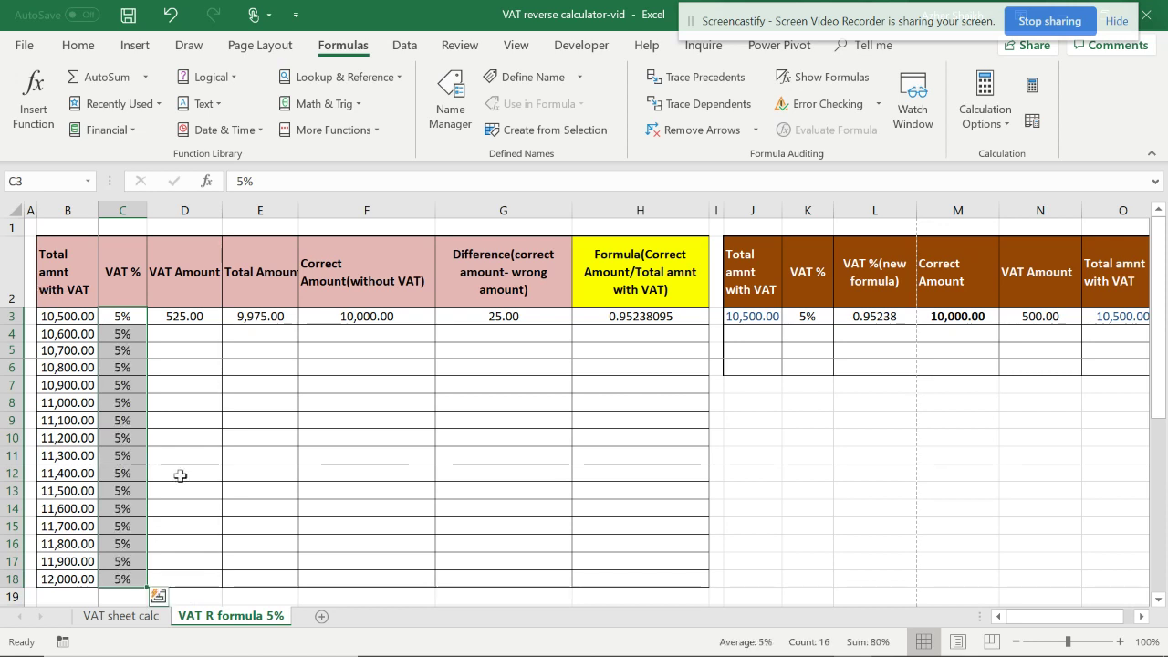
click(203, 319)
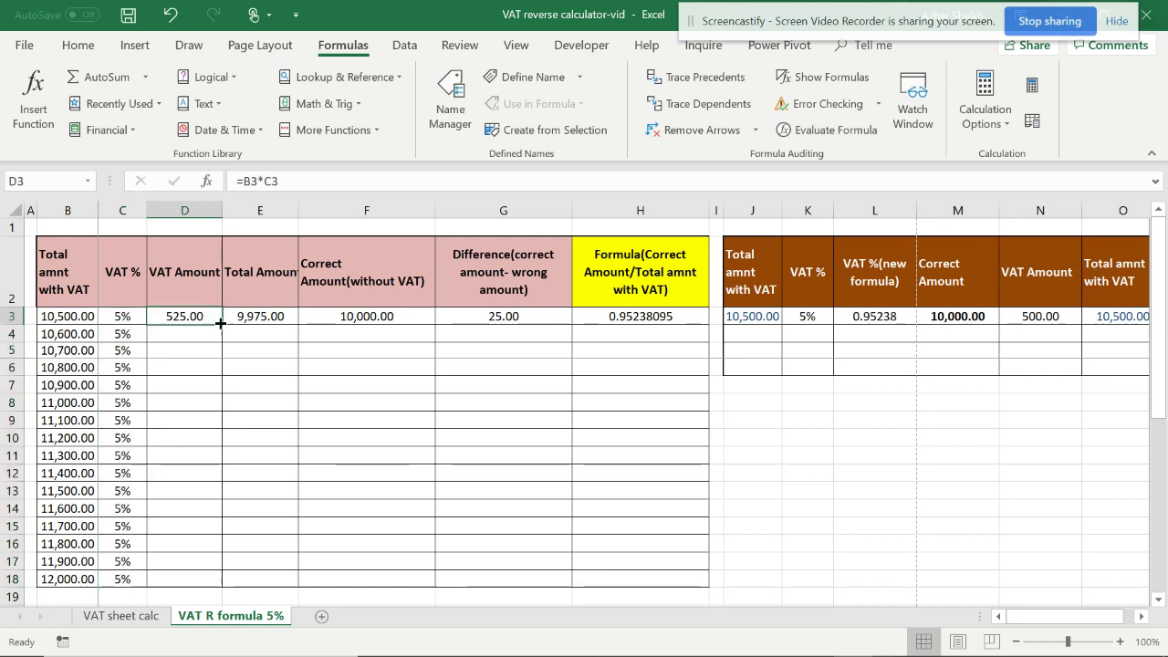
drag(221, 325, 411, 319)
click(189, 318)
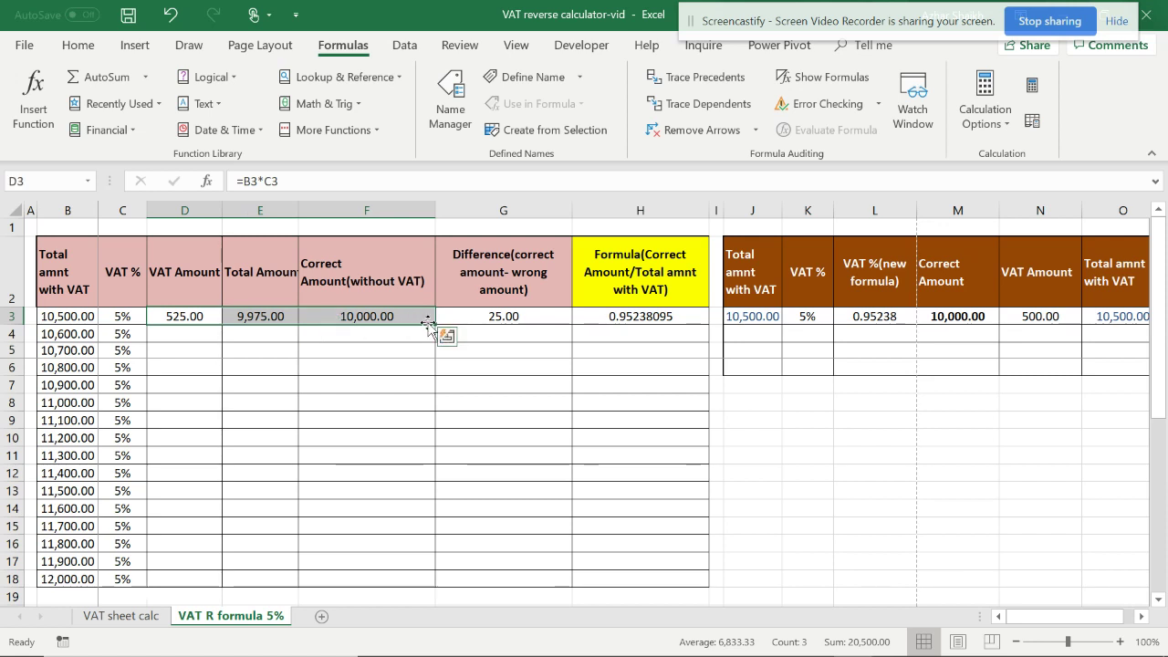
drag(436, 325, 429, 578)
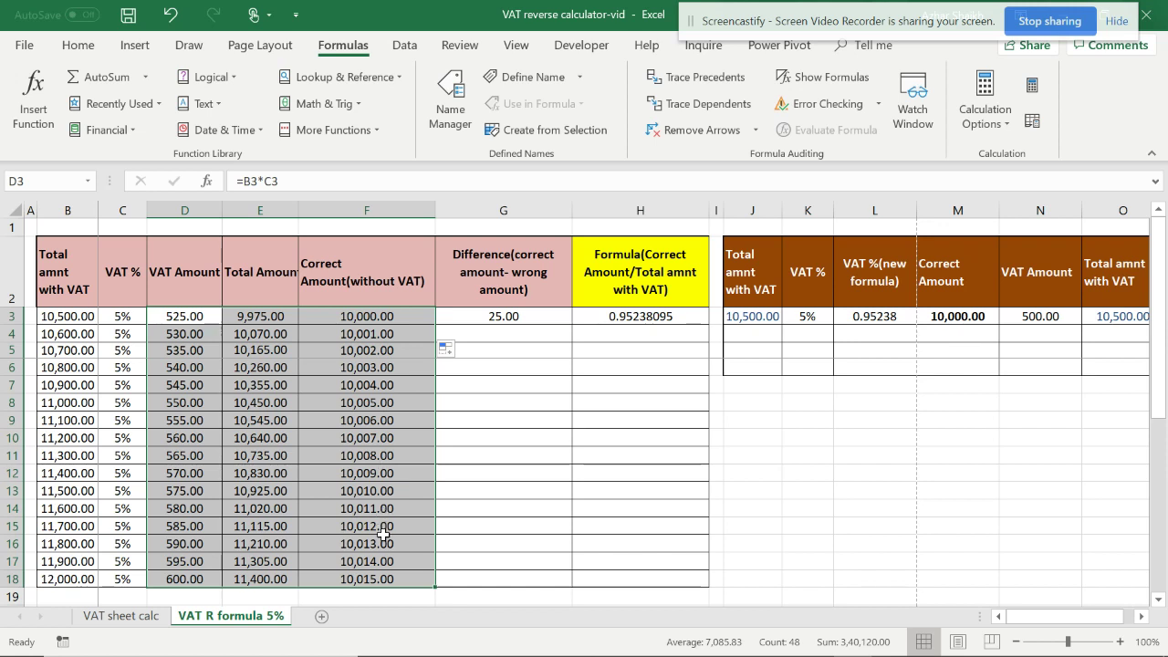
Fill the G3 difference and H3 ratio formulas down to row 18
click(374, 321)
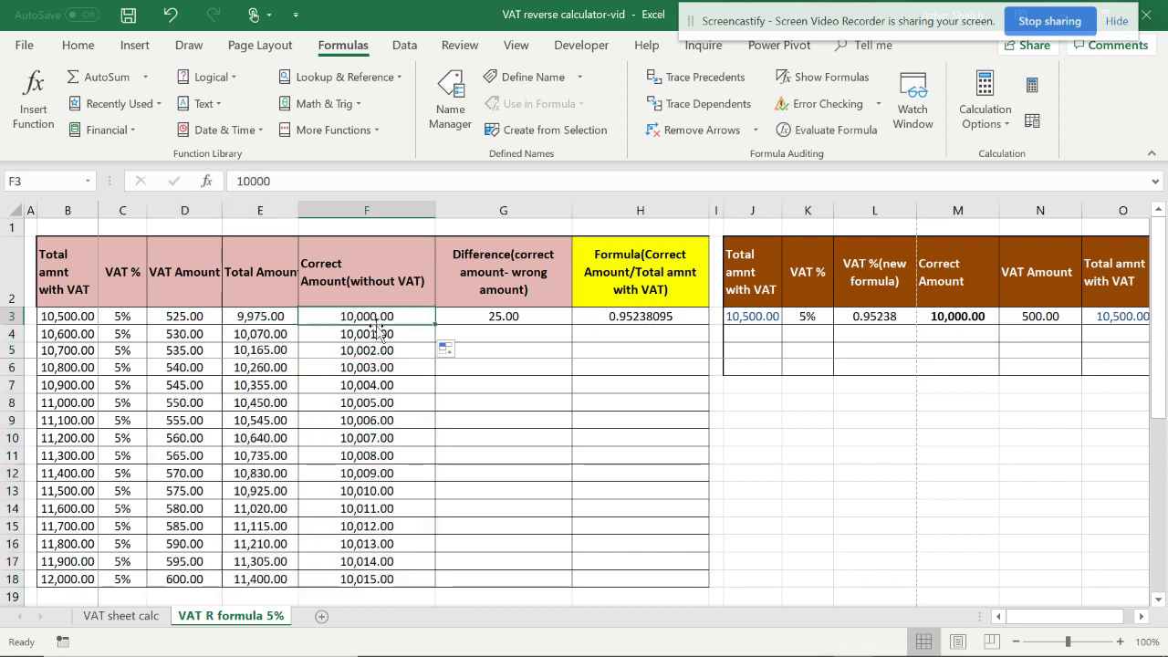
click(385, 335)
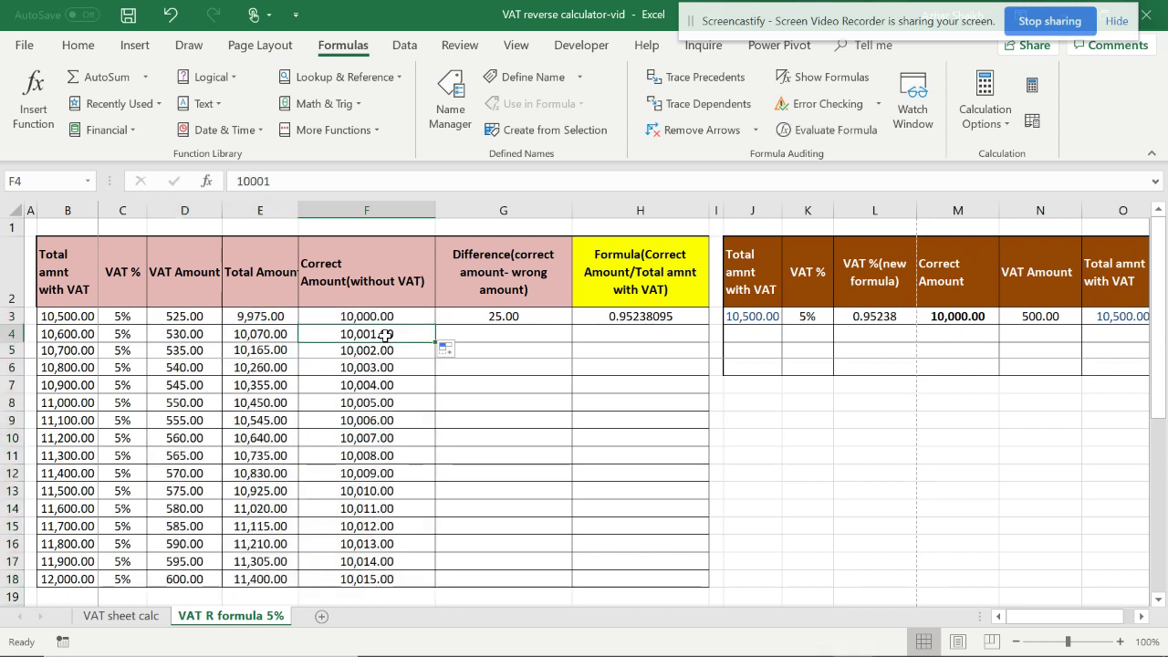
click(523, 319)
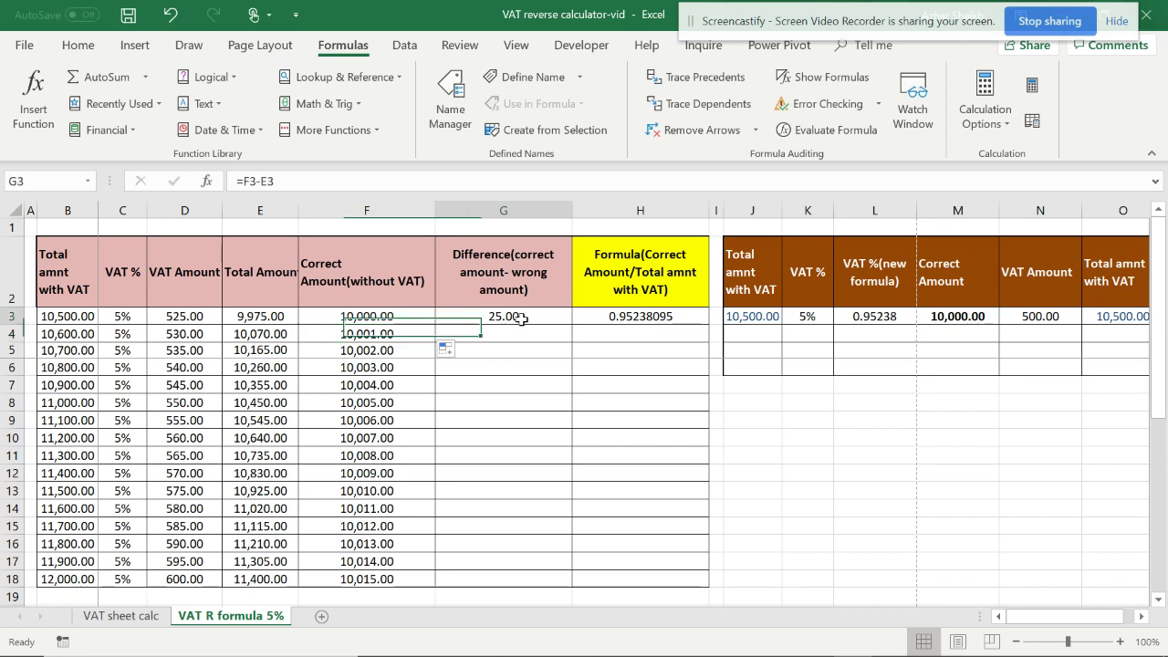
drag(572, 325, 538, 591)
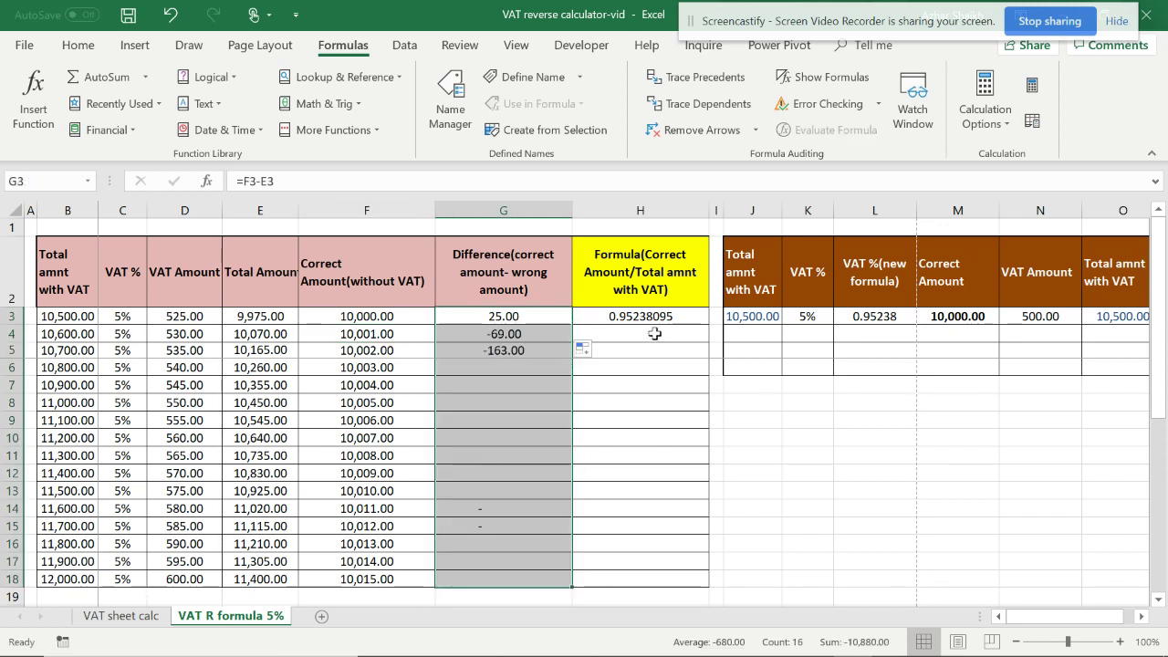
click(661, 317)
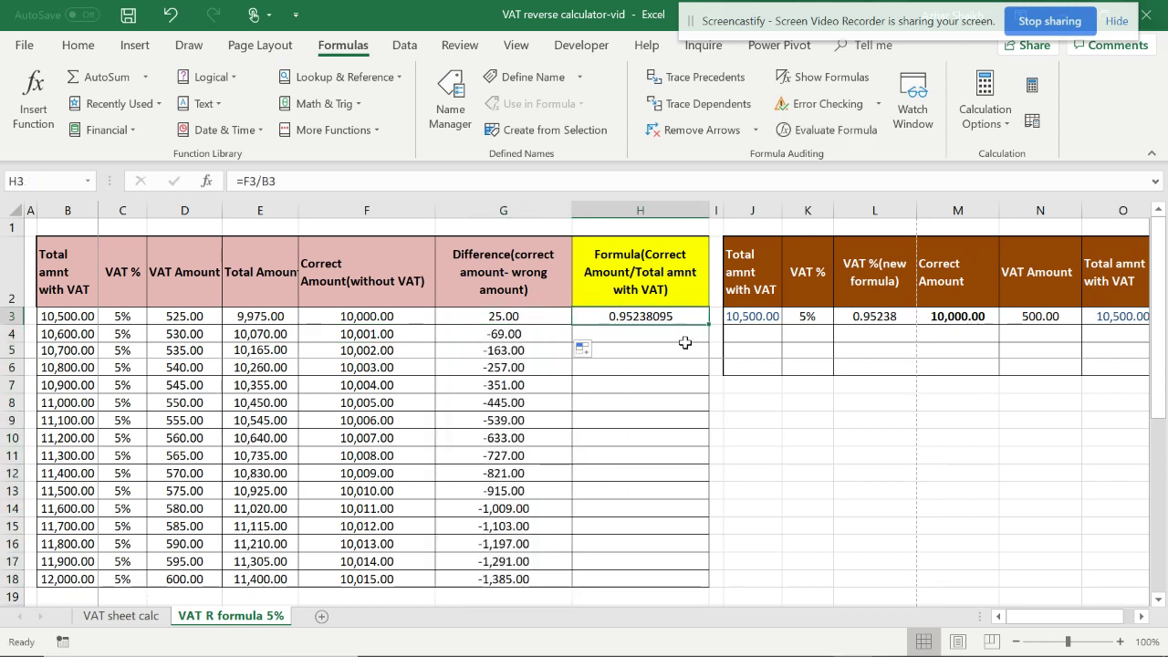
drag(710, 326, 698, 585)
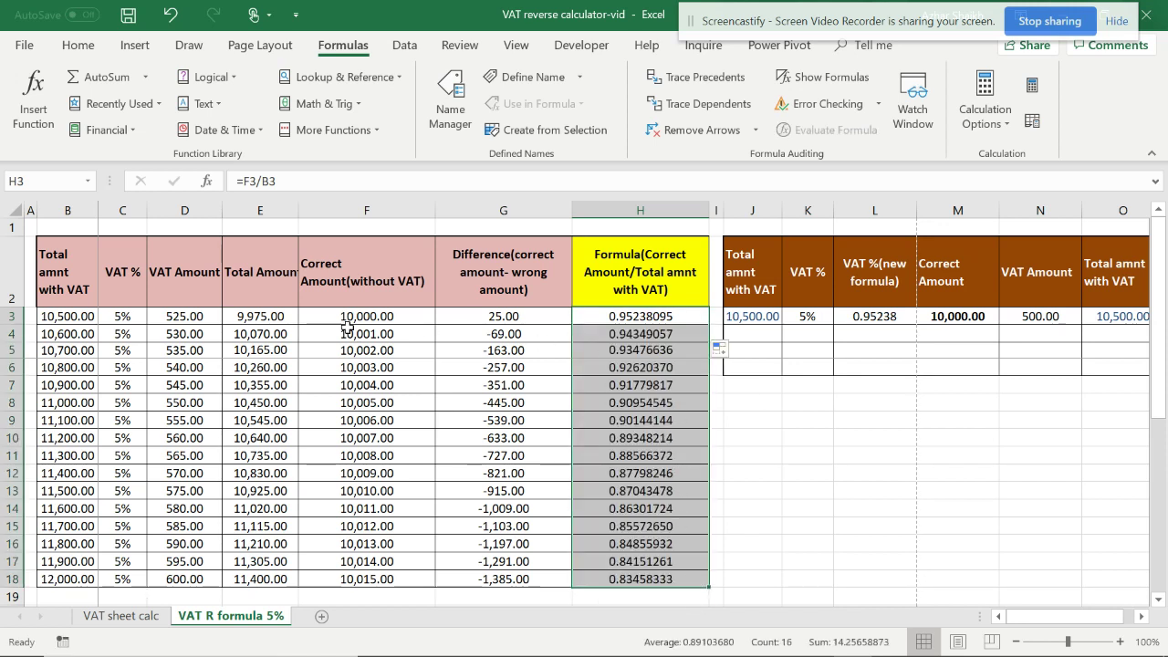
click(650, 319)
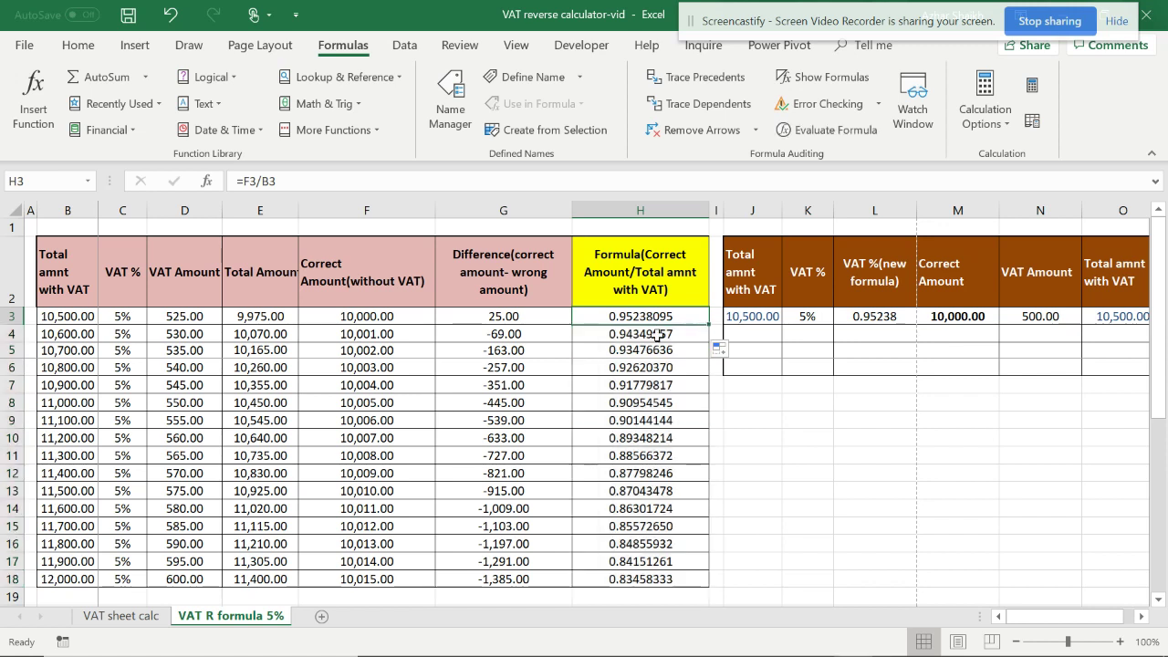
click(81, 349)
Change the calculator's total with VAT in J3 to 10,700
click(763, 318)
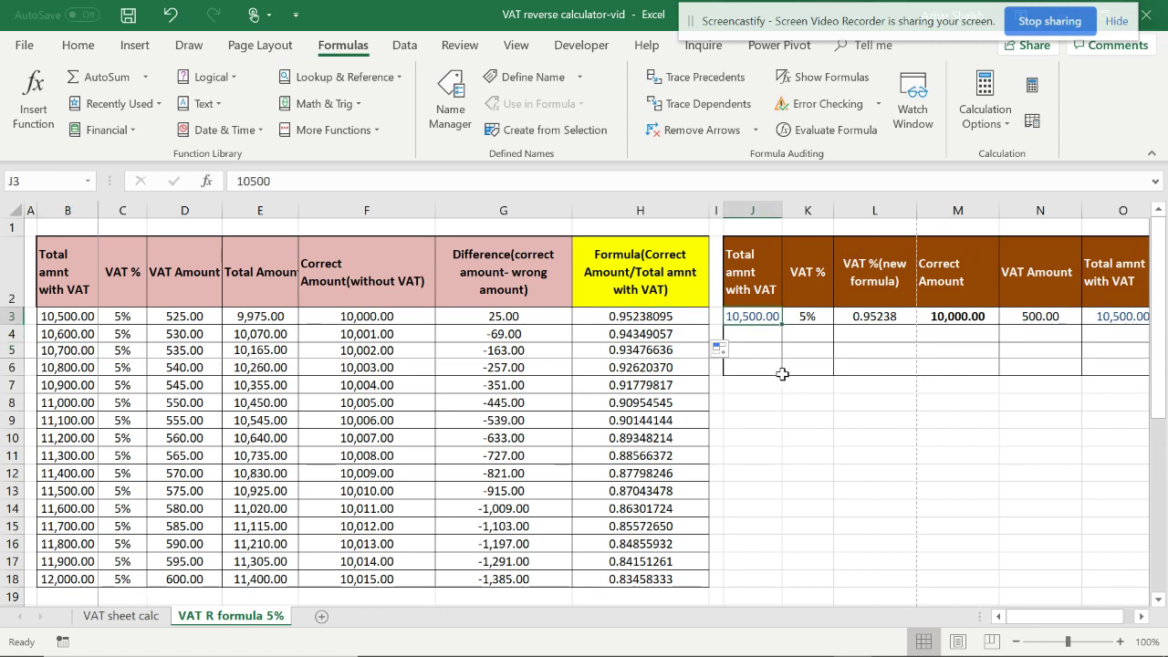
key(Delete)
text(10)
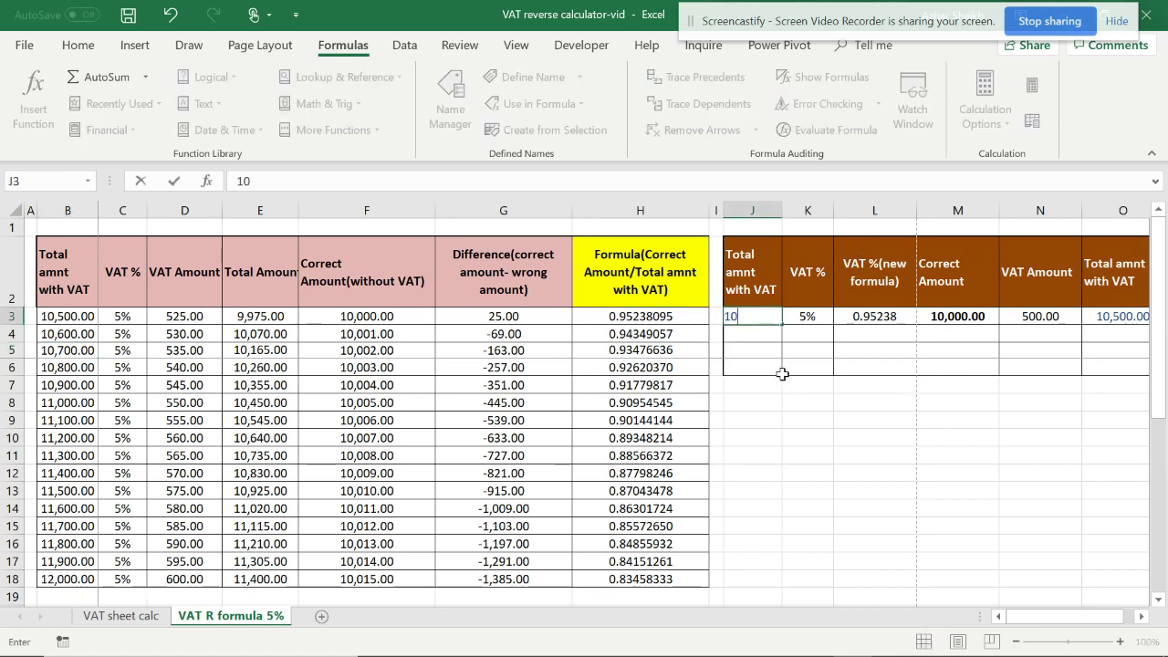
text(700)
key(Tab)
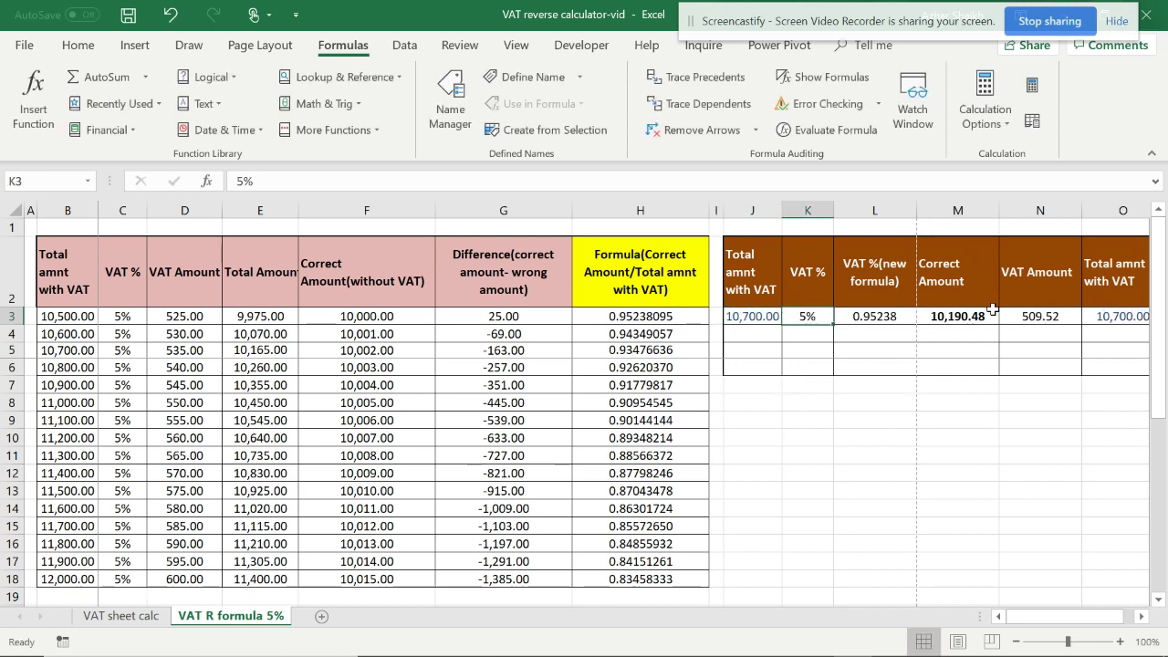
Paste the calculator's 10,190.48 correct amount into F5 as a value, matching H5's ratio to H3
click(963, 320)
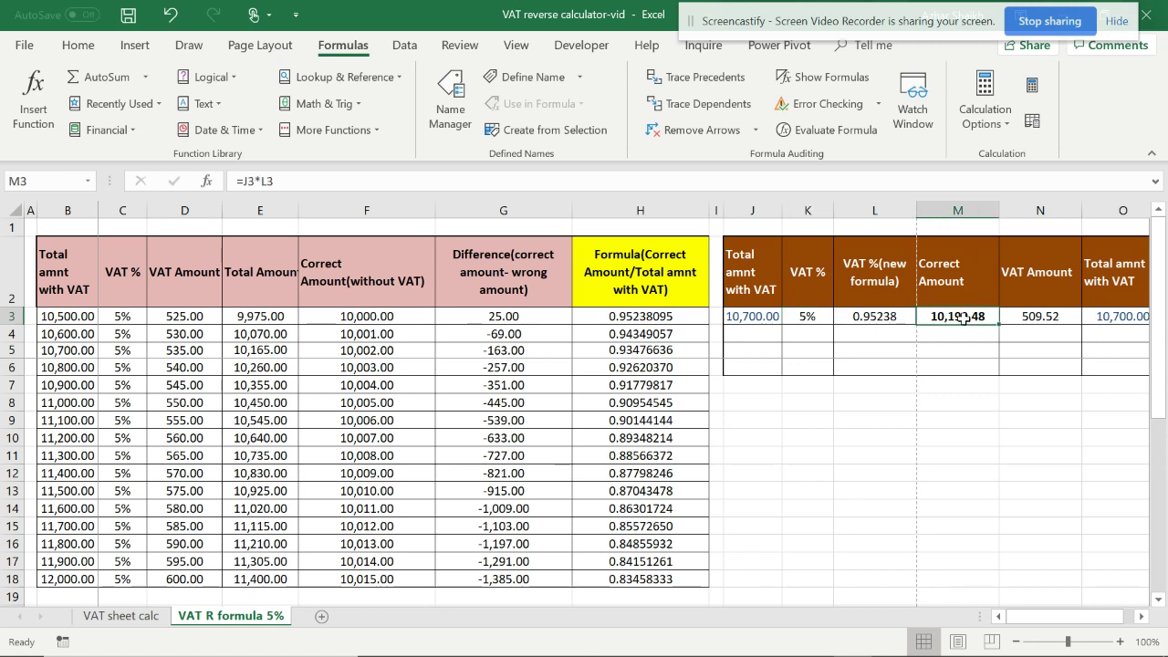
right_click(963, 317)
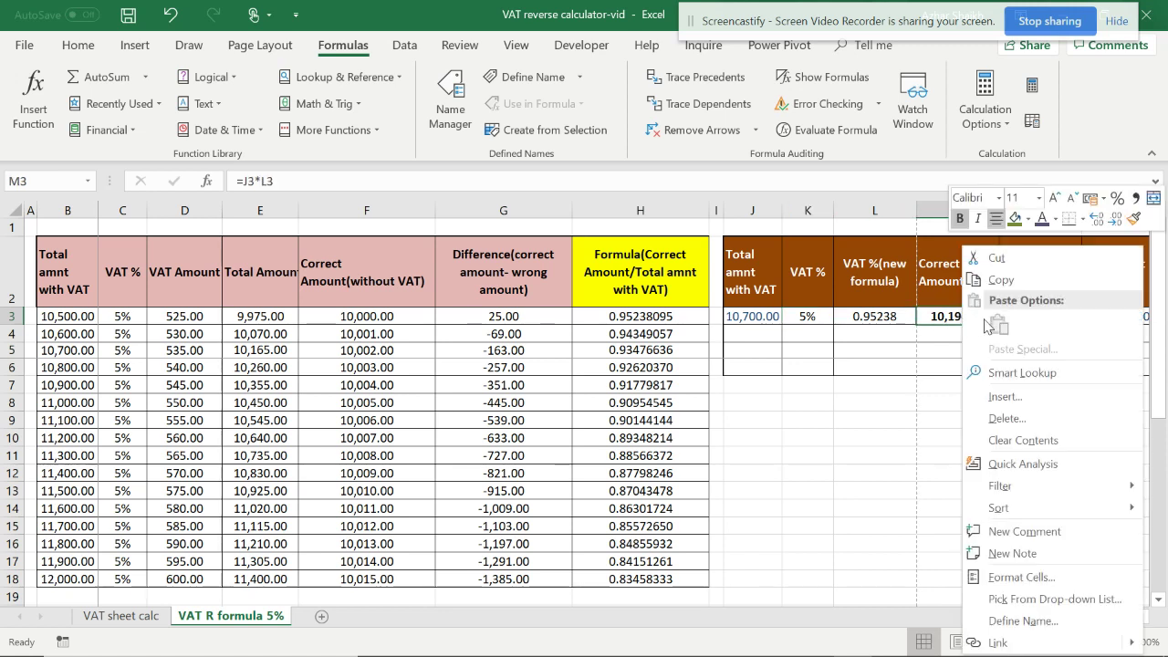
click(993, 279)
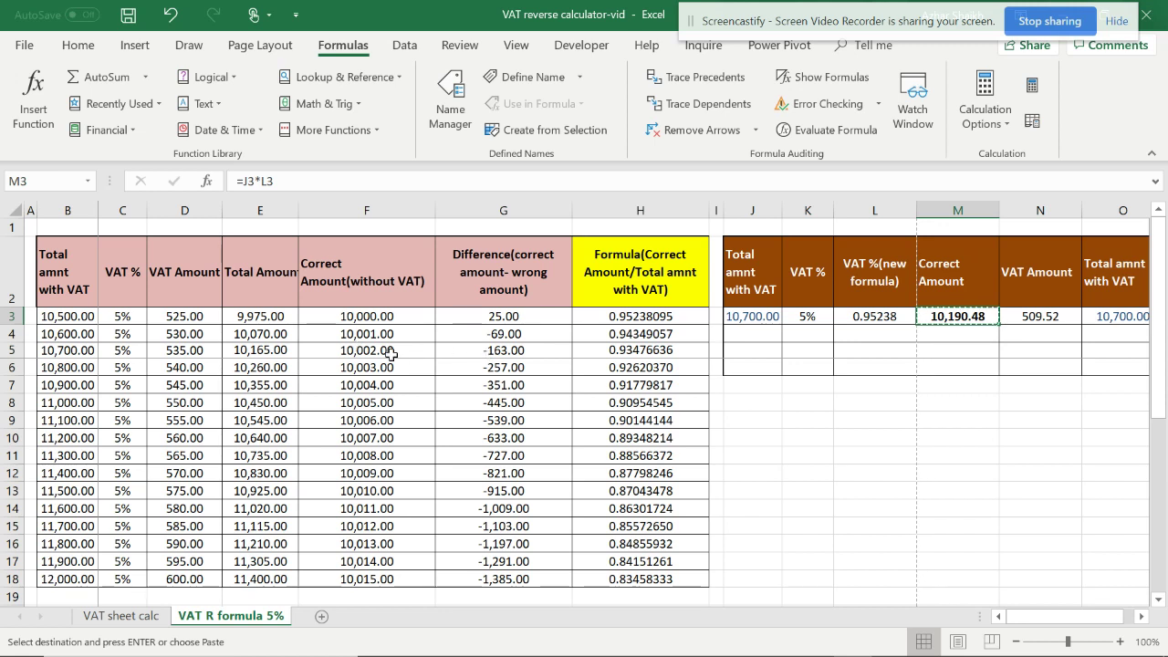
click(384, 350)
right_click(384, 350)
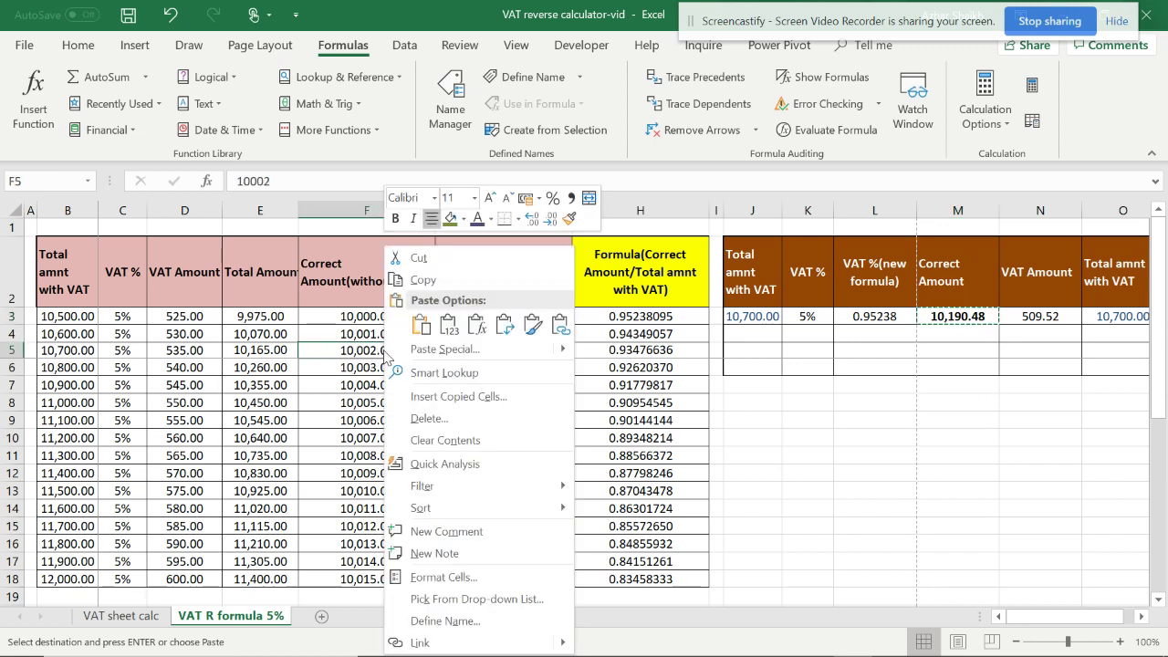
click(448, 326)
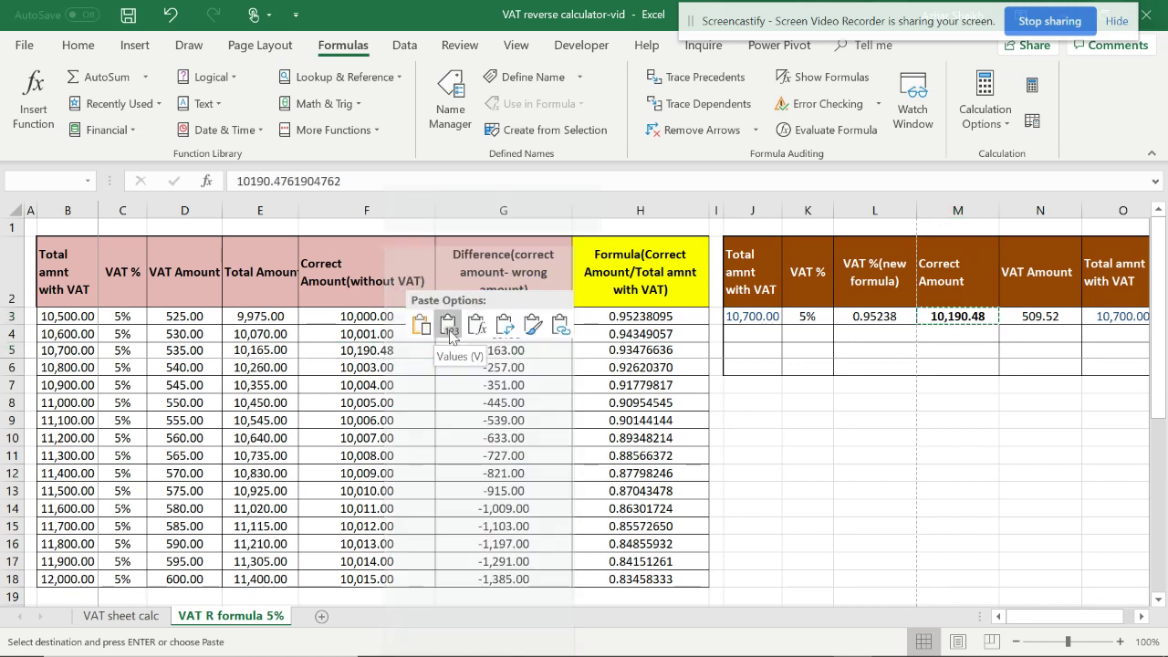
click(743, 415)
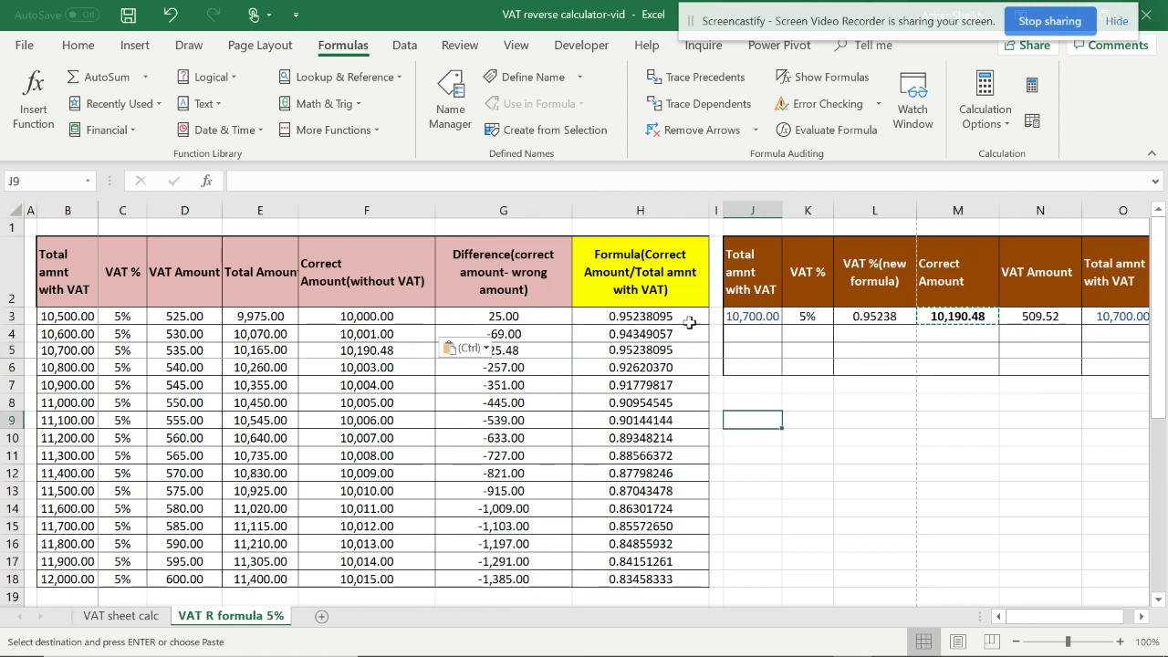
click(682, 319)
drag(682, 319, 674, 348)
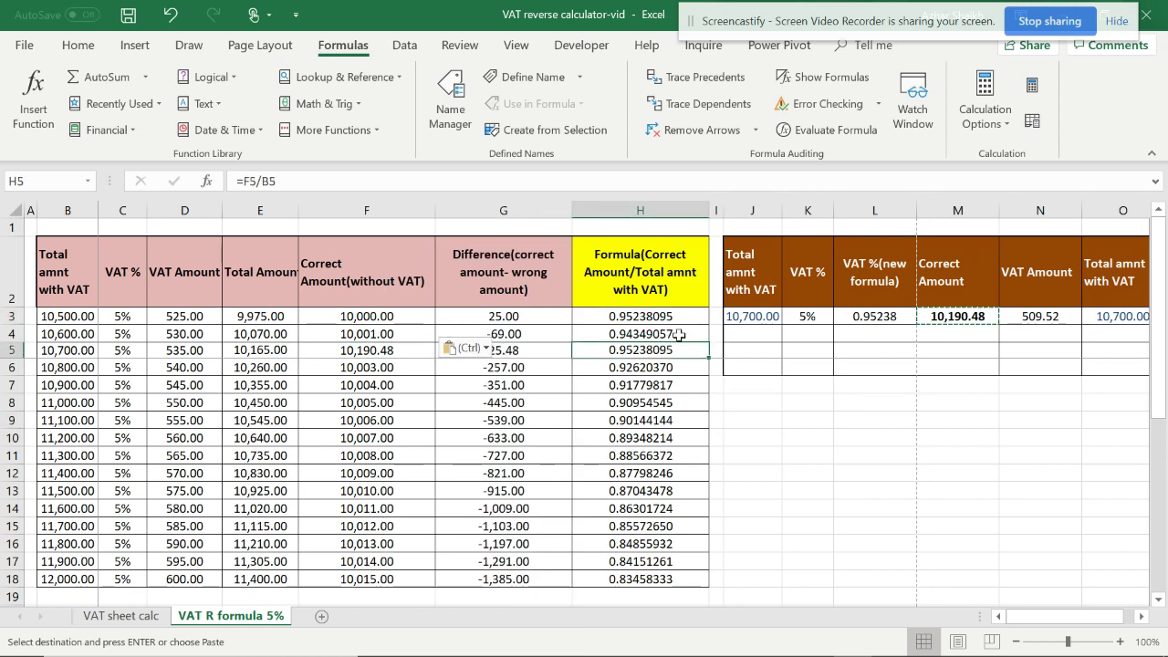
click(676, 319)
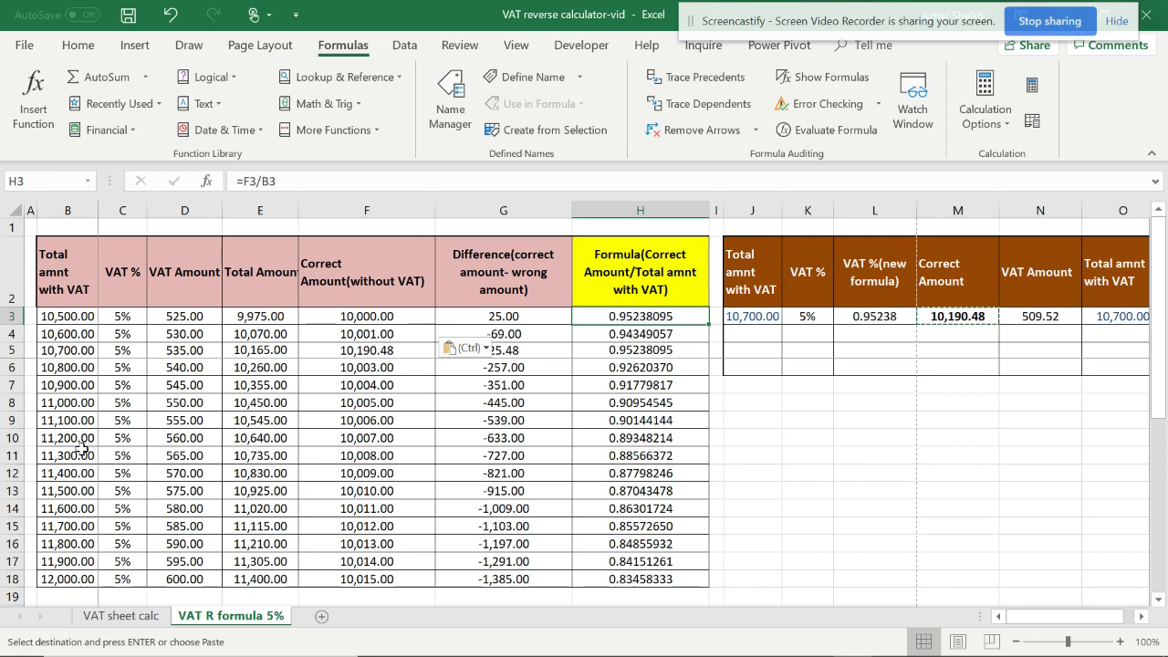
Set the calculator's total with VAT in J3 to 12,000, matching row 18
click(73, 579)
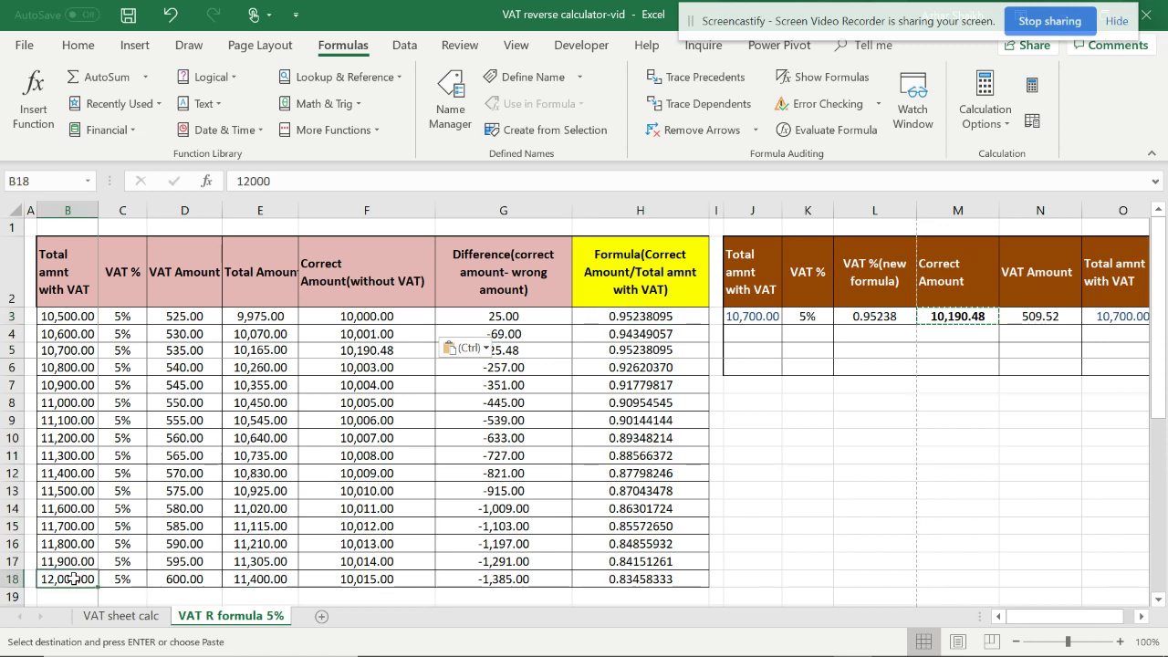
click(761, 319)
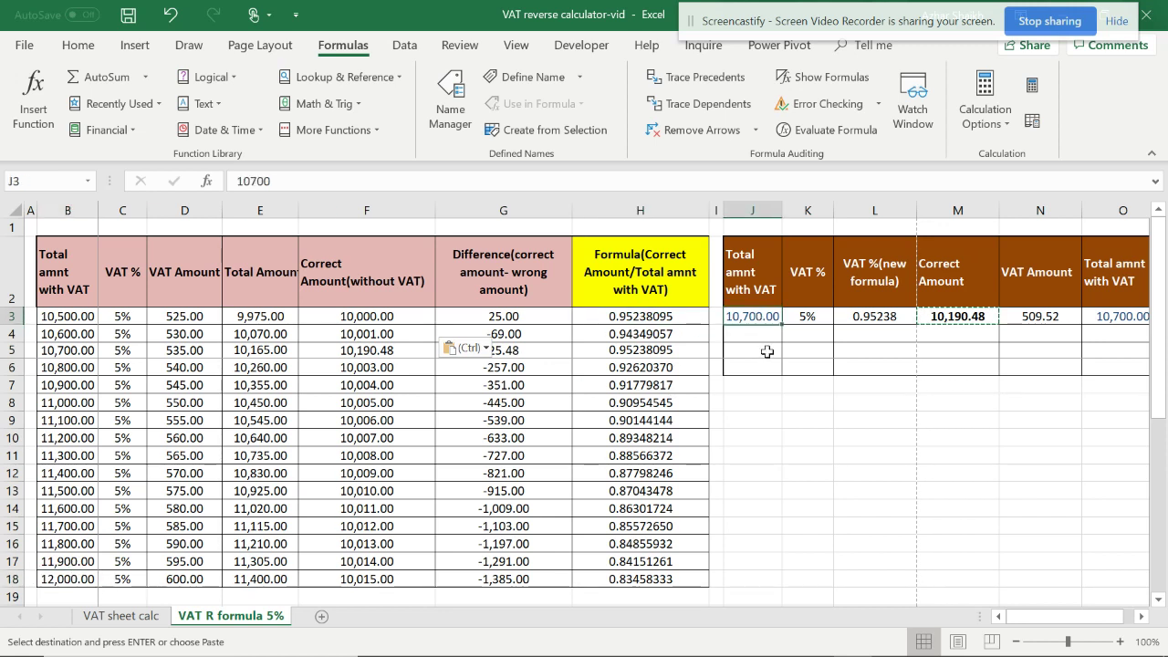
text(12000)
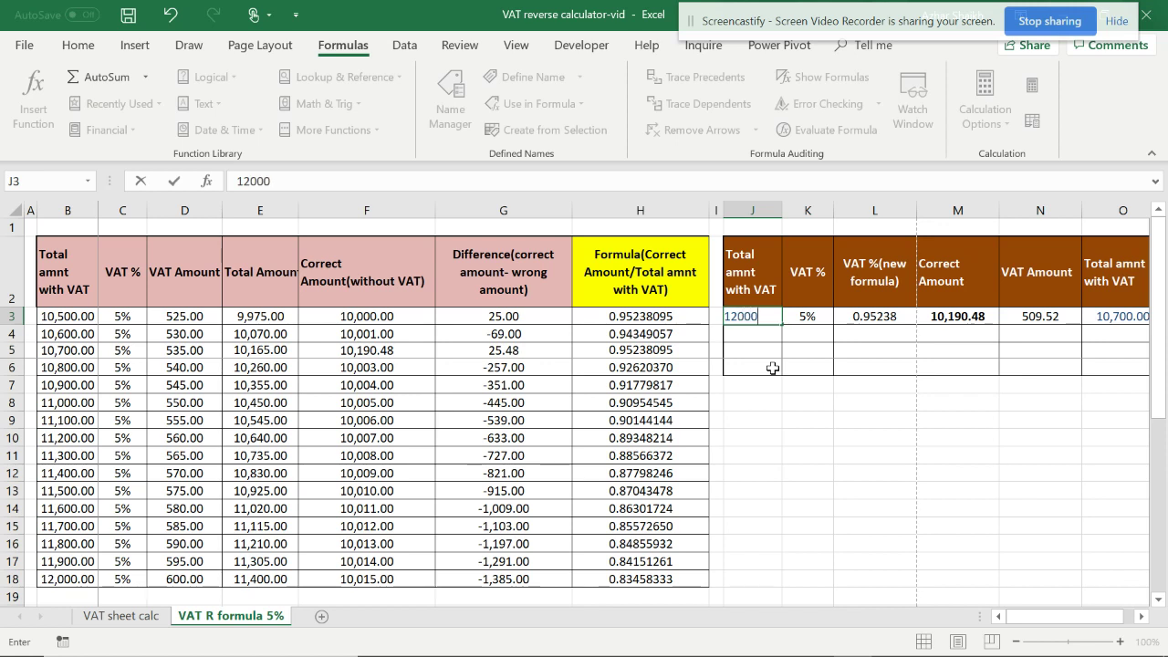
key(Tab)
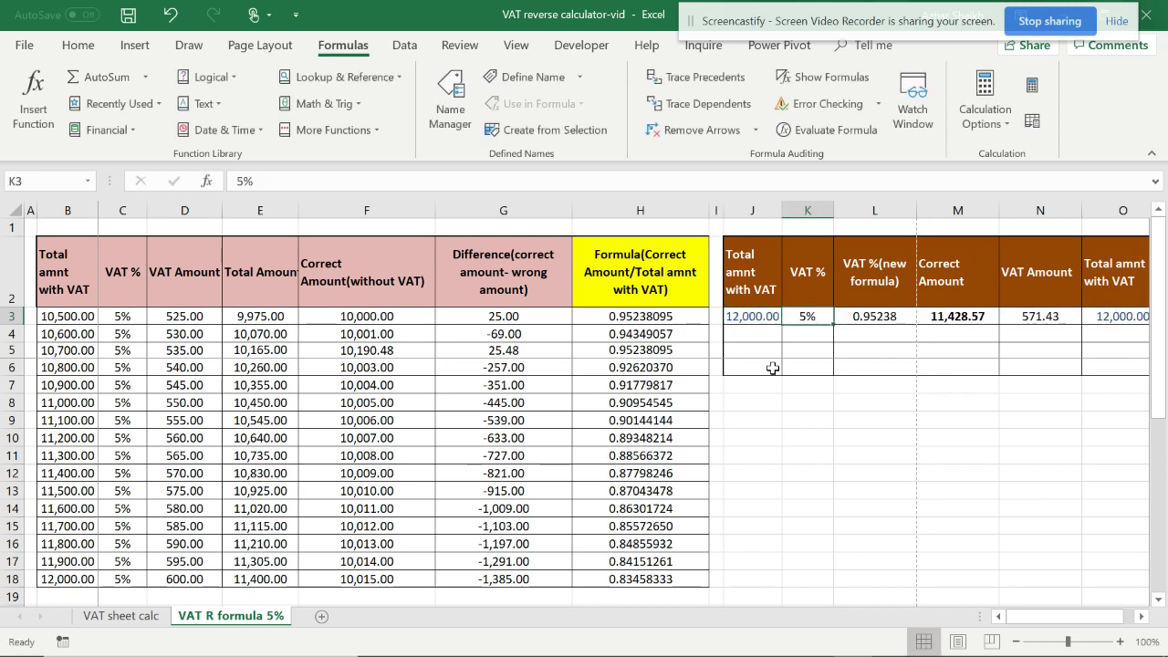
Paste the calculator's 11,428.57 correct amount into F18 as a value
right_click(960, 317)
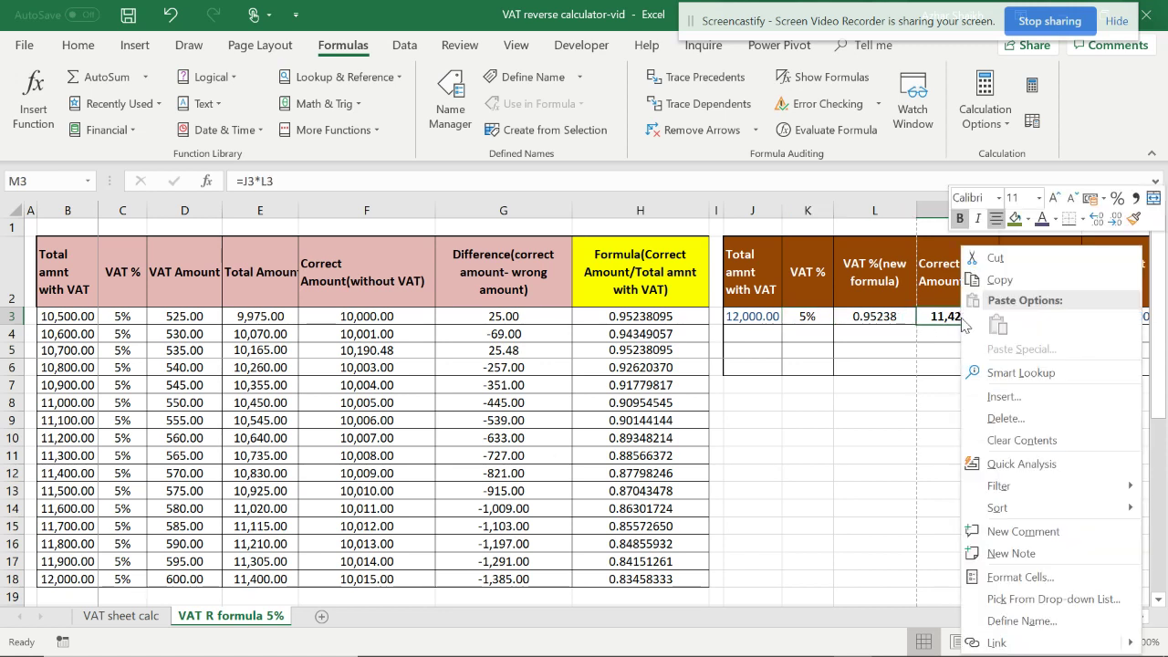
click(999, 279)
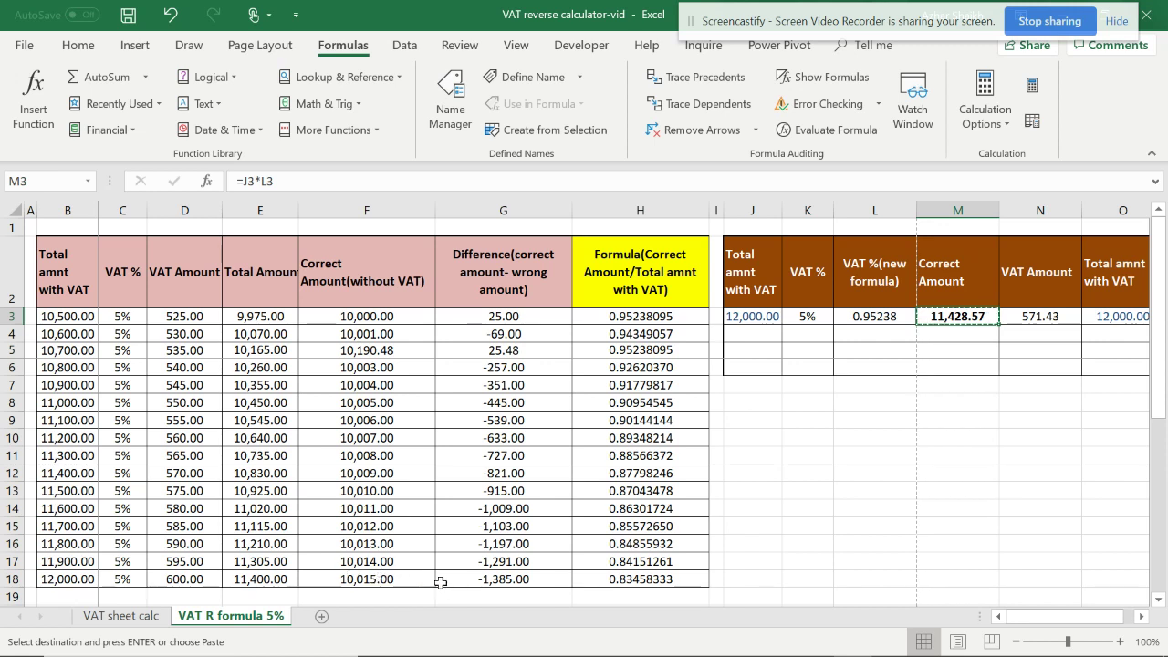
click(401, 582)
right_click(398, 584)
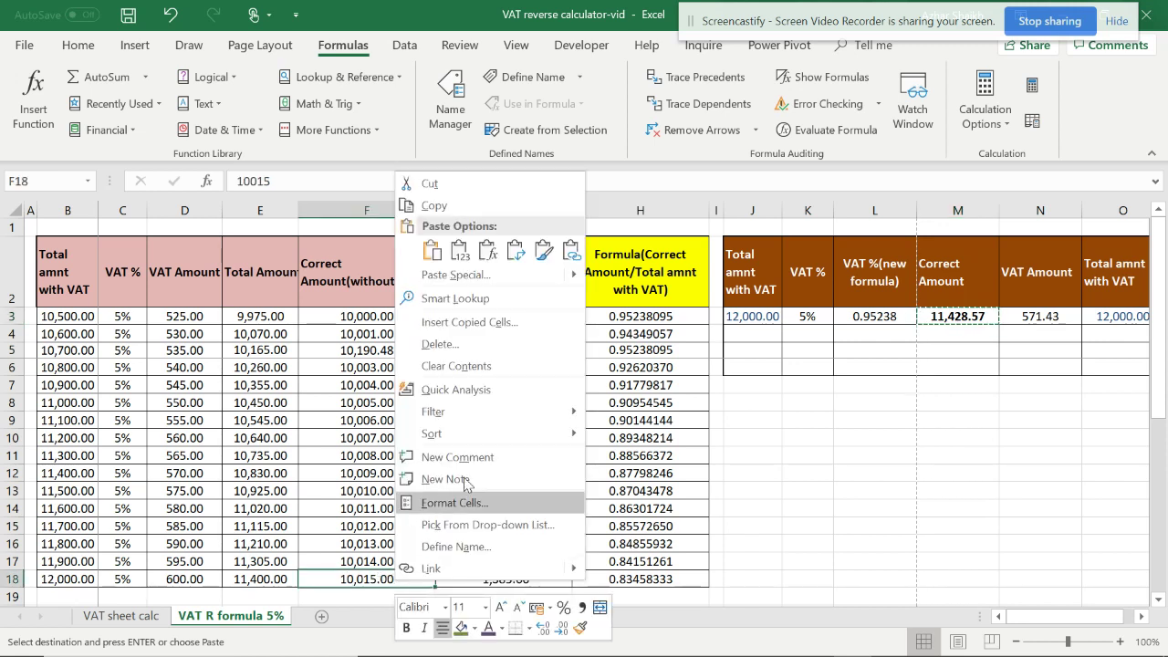
click(467, 259)
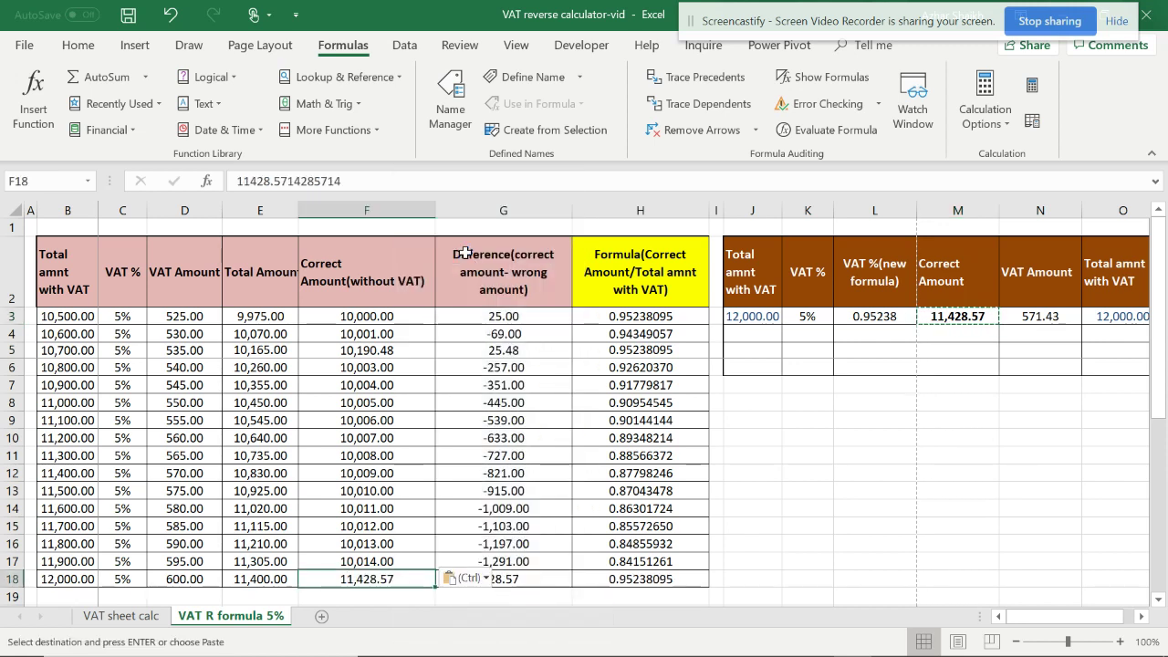
Check H18's 0.95238095 ratio and select the matching cells H3, H5 and H18
click(671, 577)
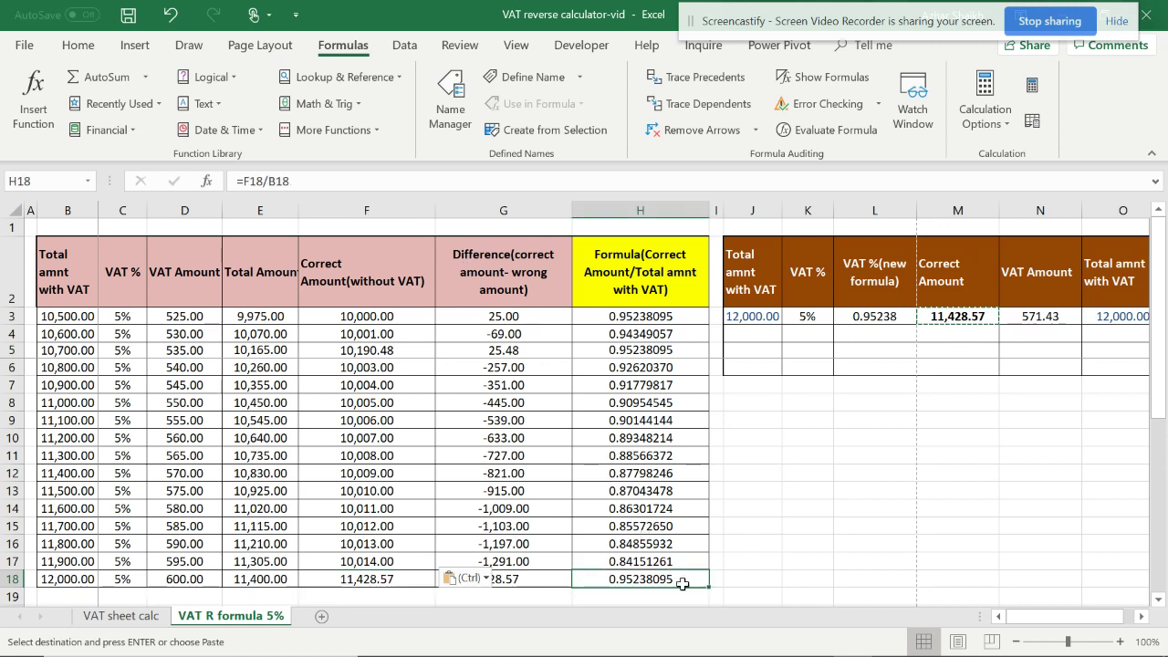
click(677, 317)
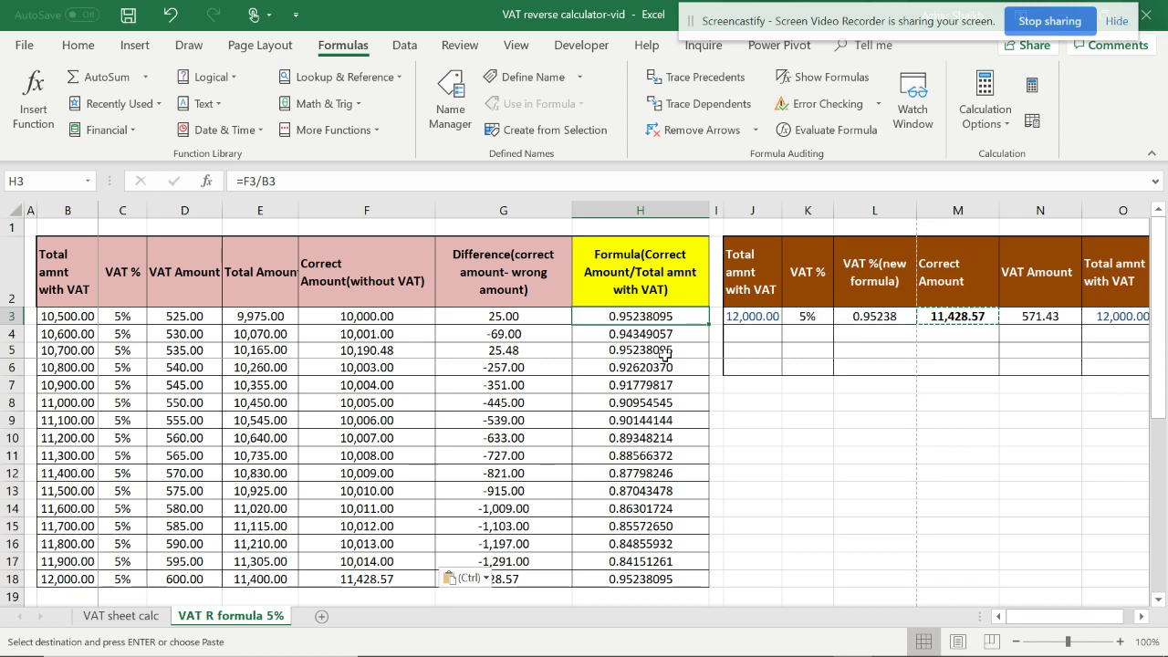
ctrl+click(664, 351)
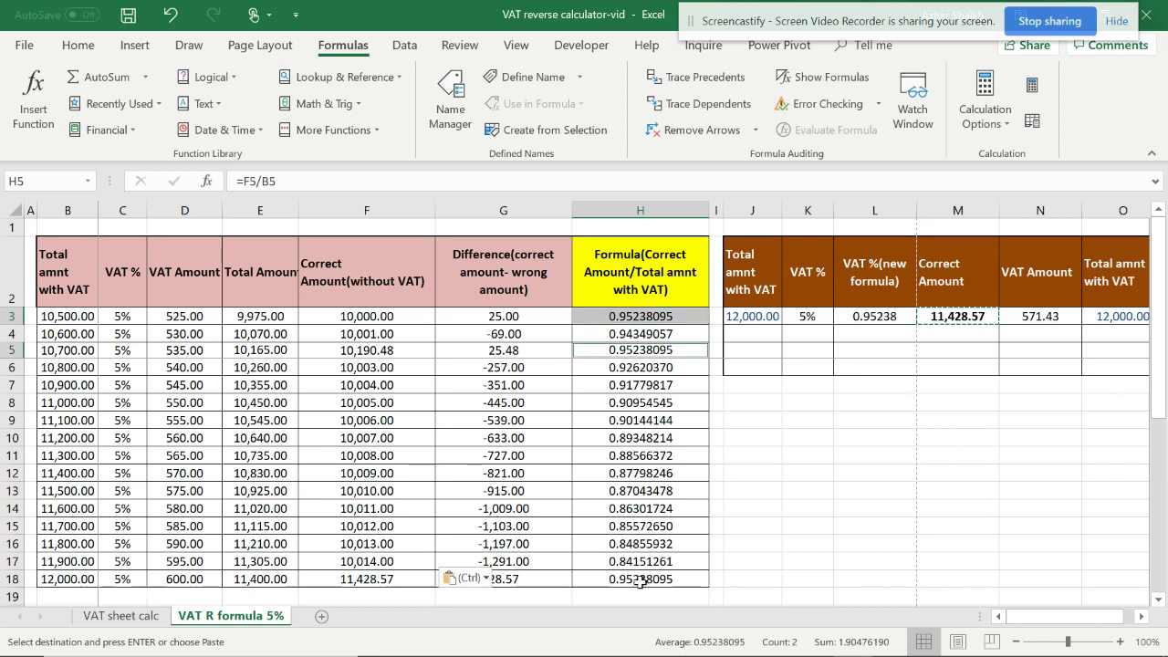
ctrl+click(644, 580)
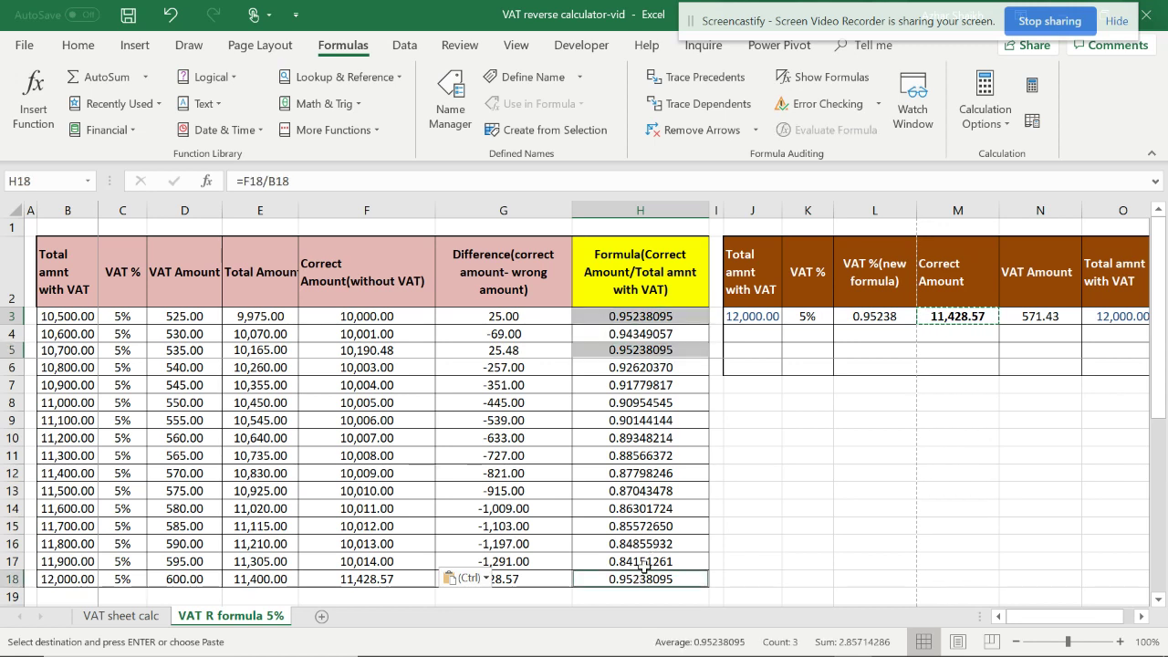
Apply a light green Fill Color to the three 0.95238095 ratio cells
click(77, 45)
click(285, 122)
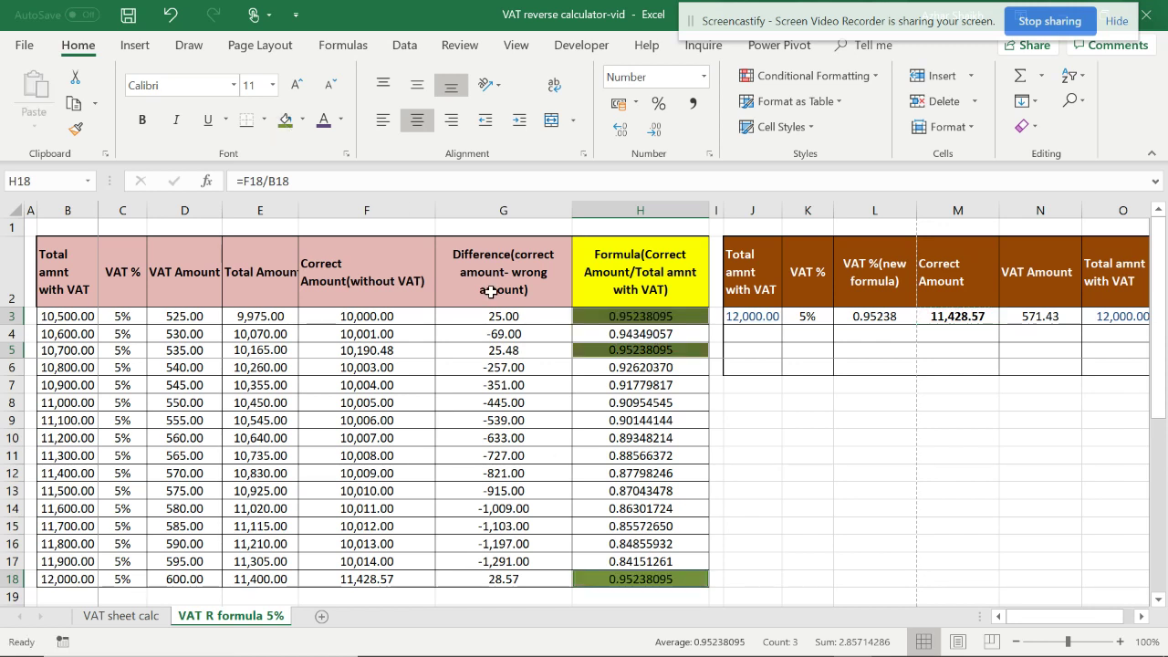
click(304, 121)
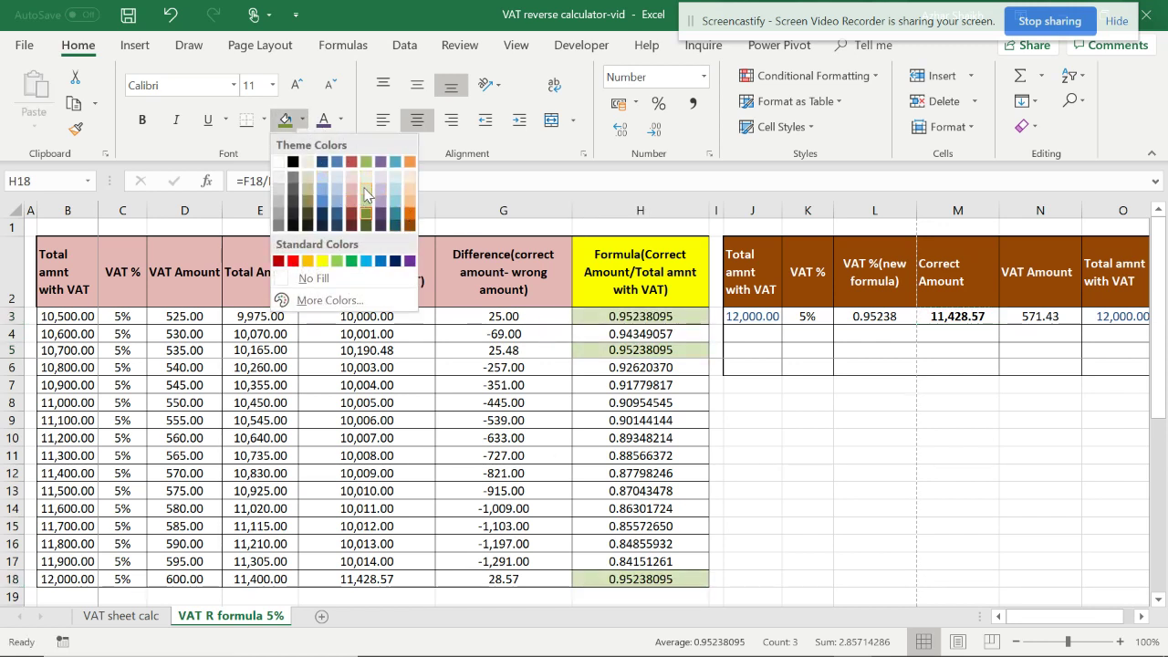
click(365, 191)
click(643, 369)
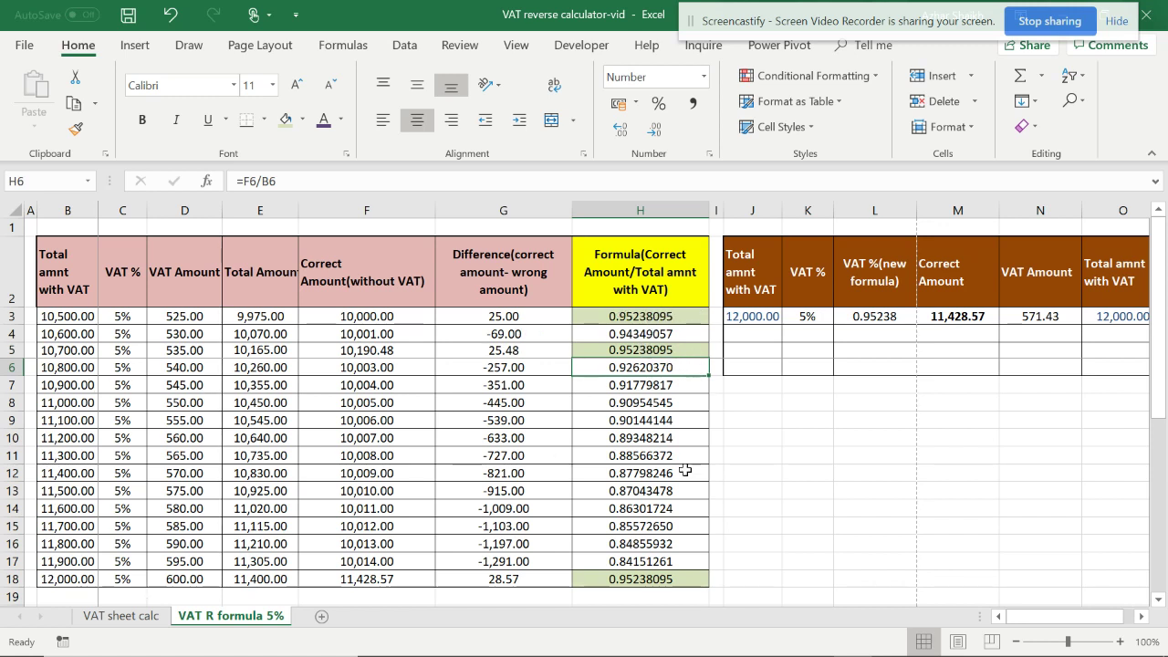
click(127, 317)
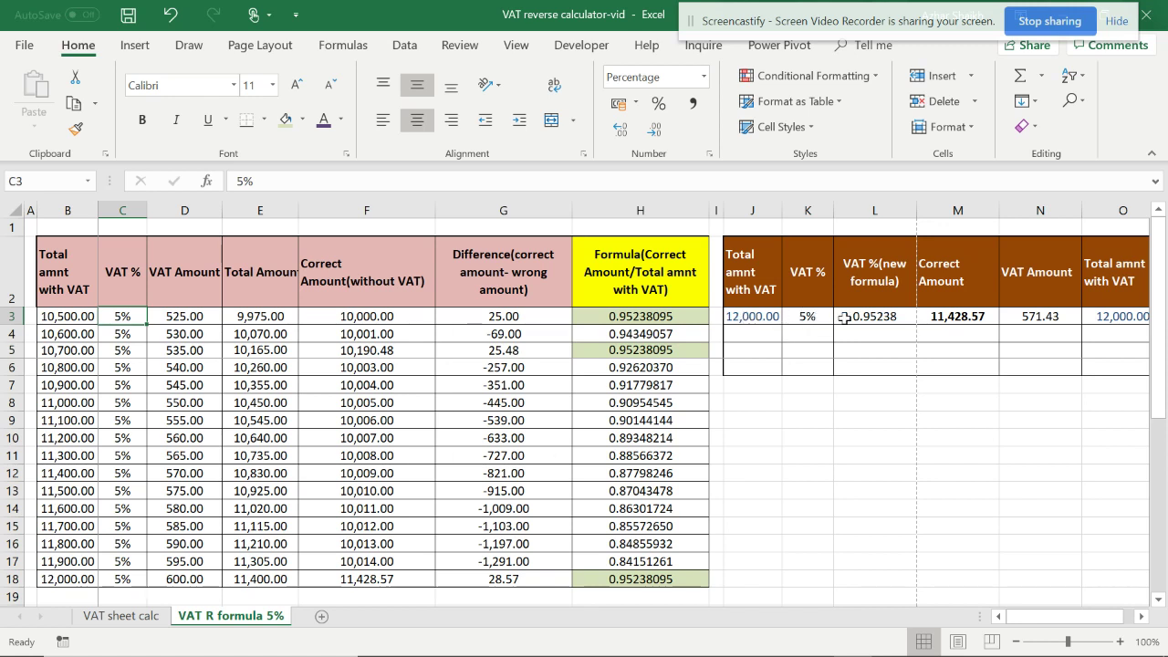
Enter 4344566 as the calculator's total amount in J3
click(767, 319)
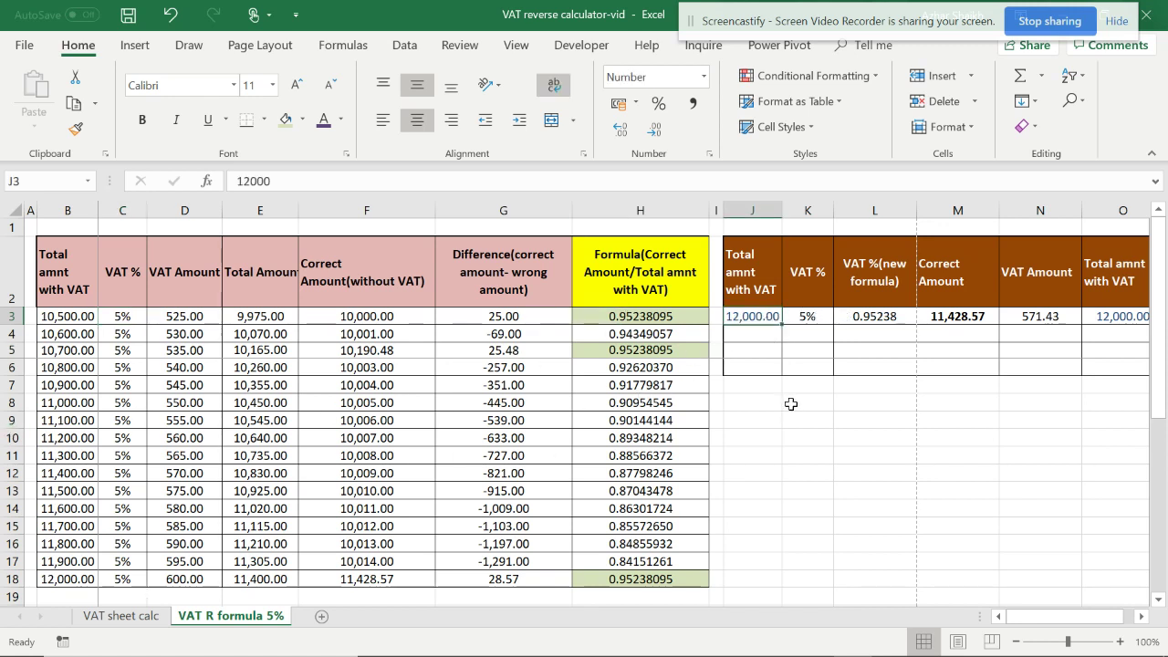
text(4344566)
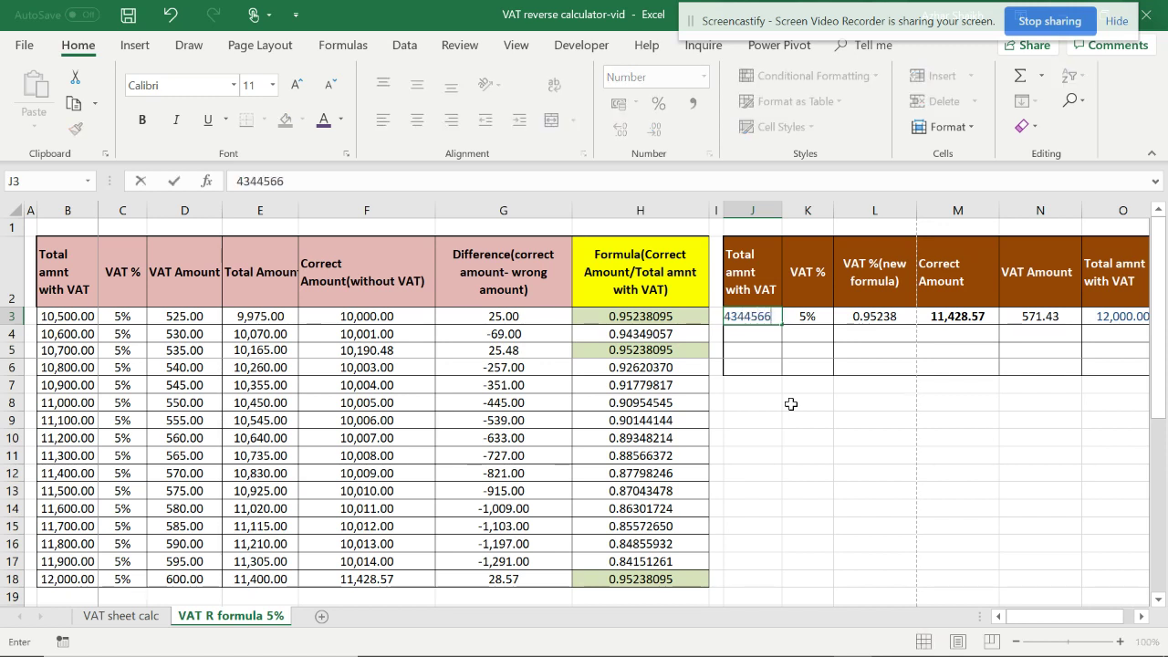
key(Return)
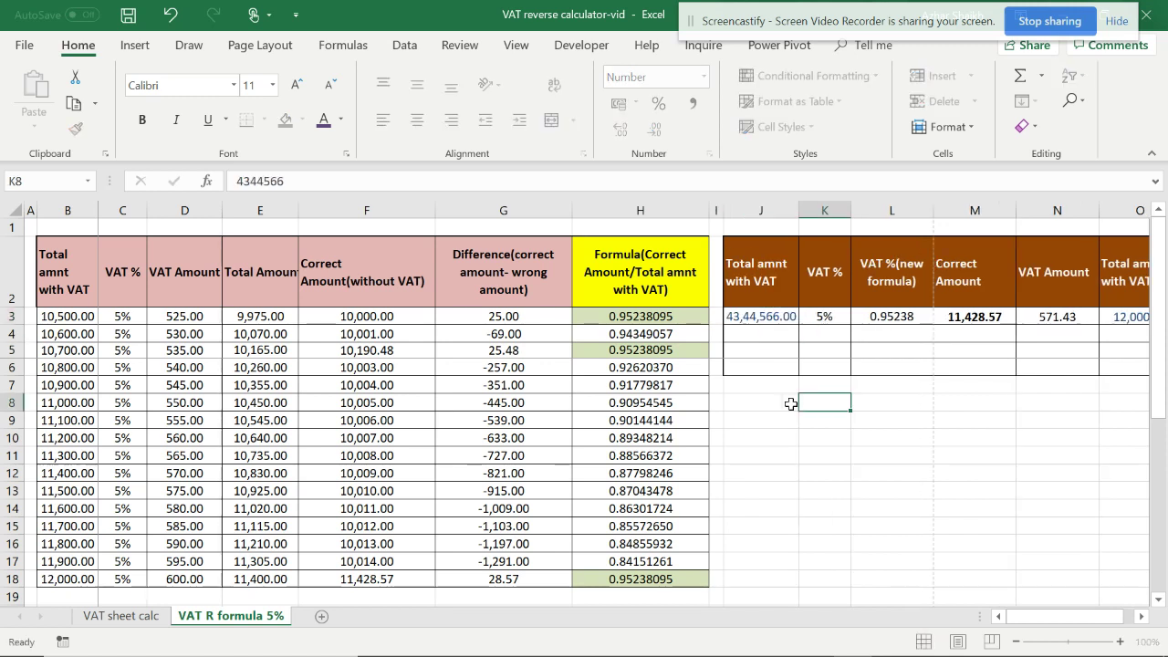
Check the correct amount, VAT and total-with-VAT formulas in M3, N3 and O3
click(989, 316)
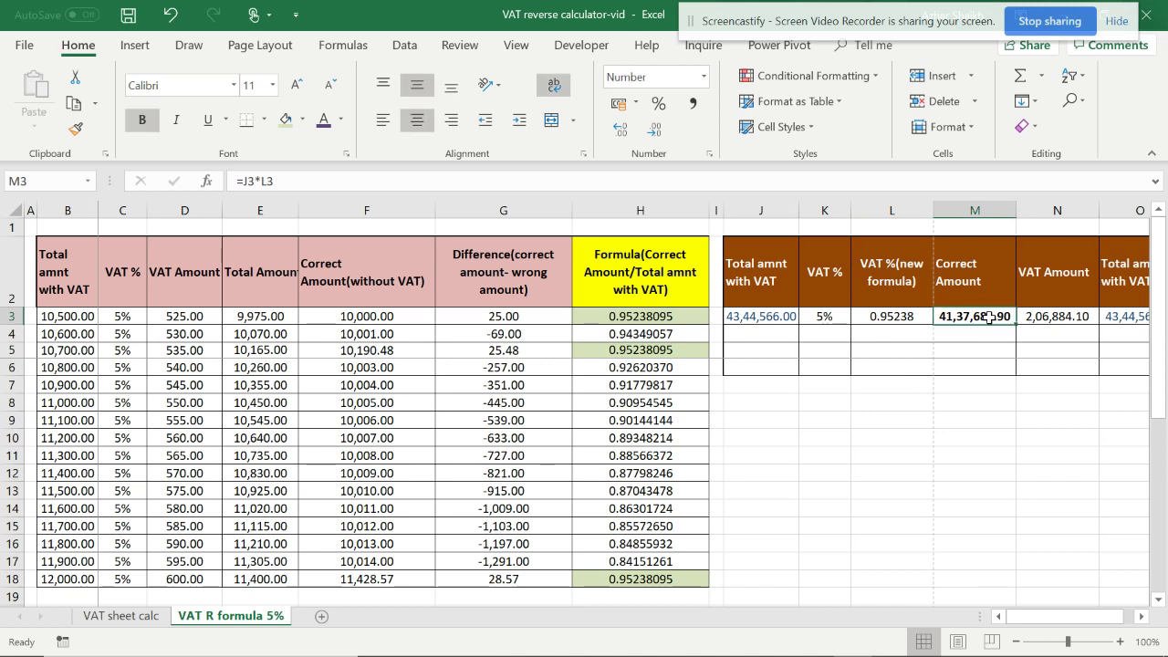
click(1051, 316)
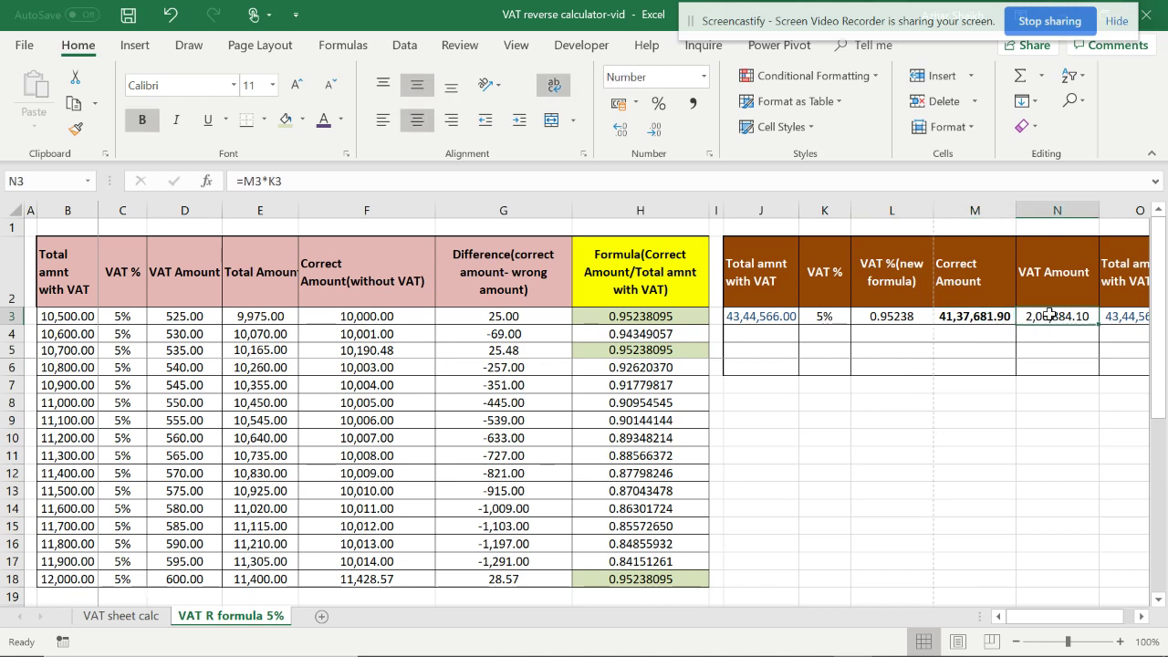
click(1122, 316)
click(1141, 616)
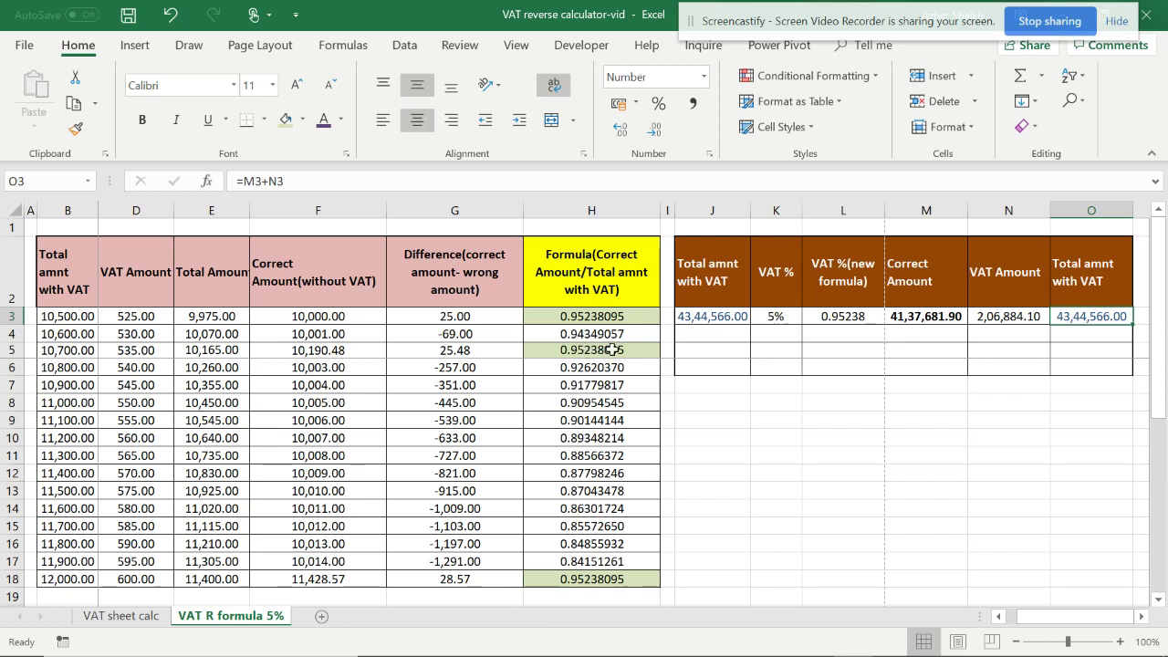
click(838, 311)
click(622, 313)
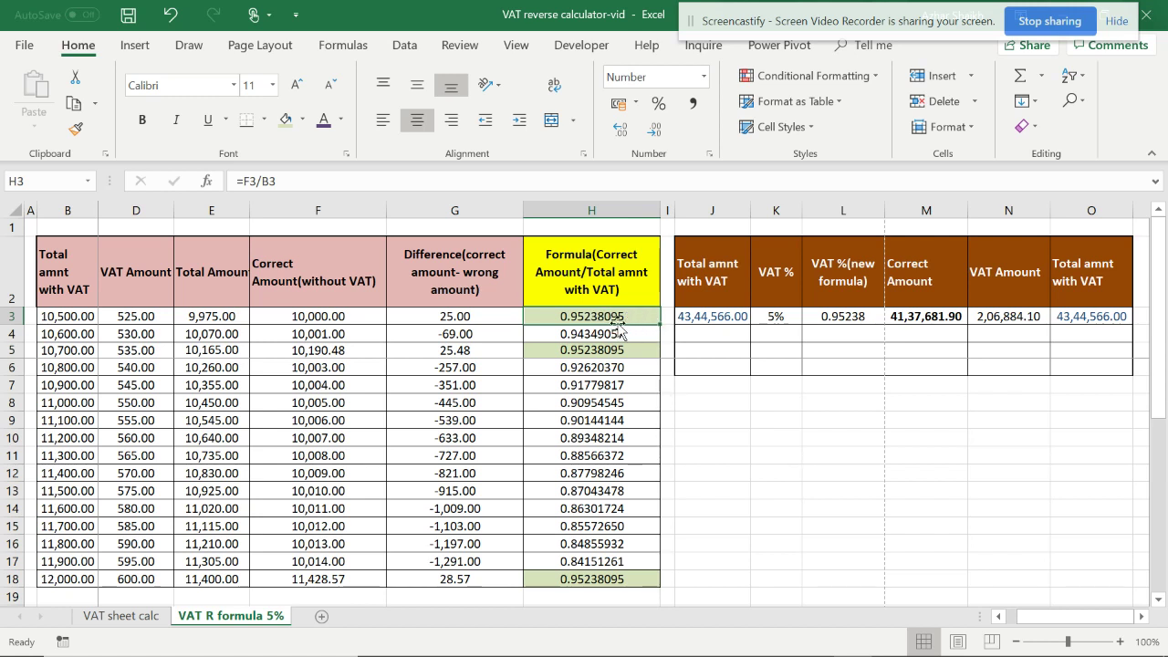
click(912, 318)
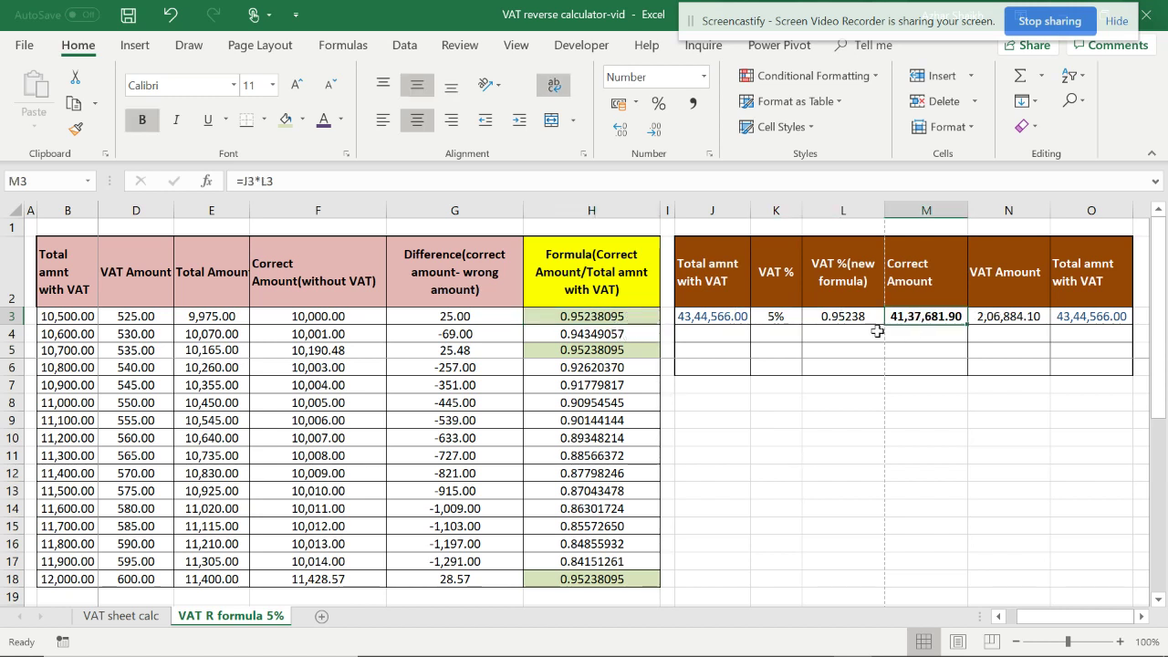